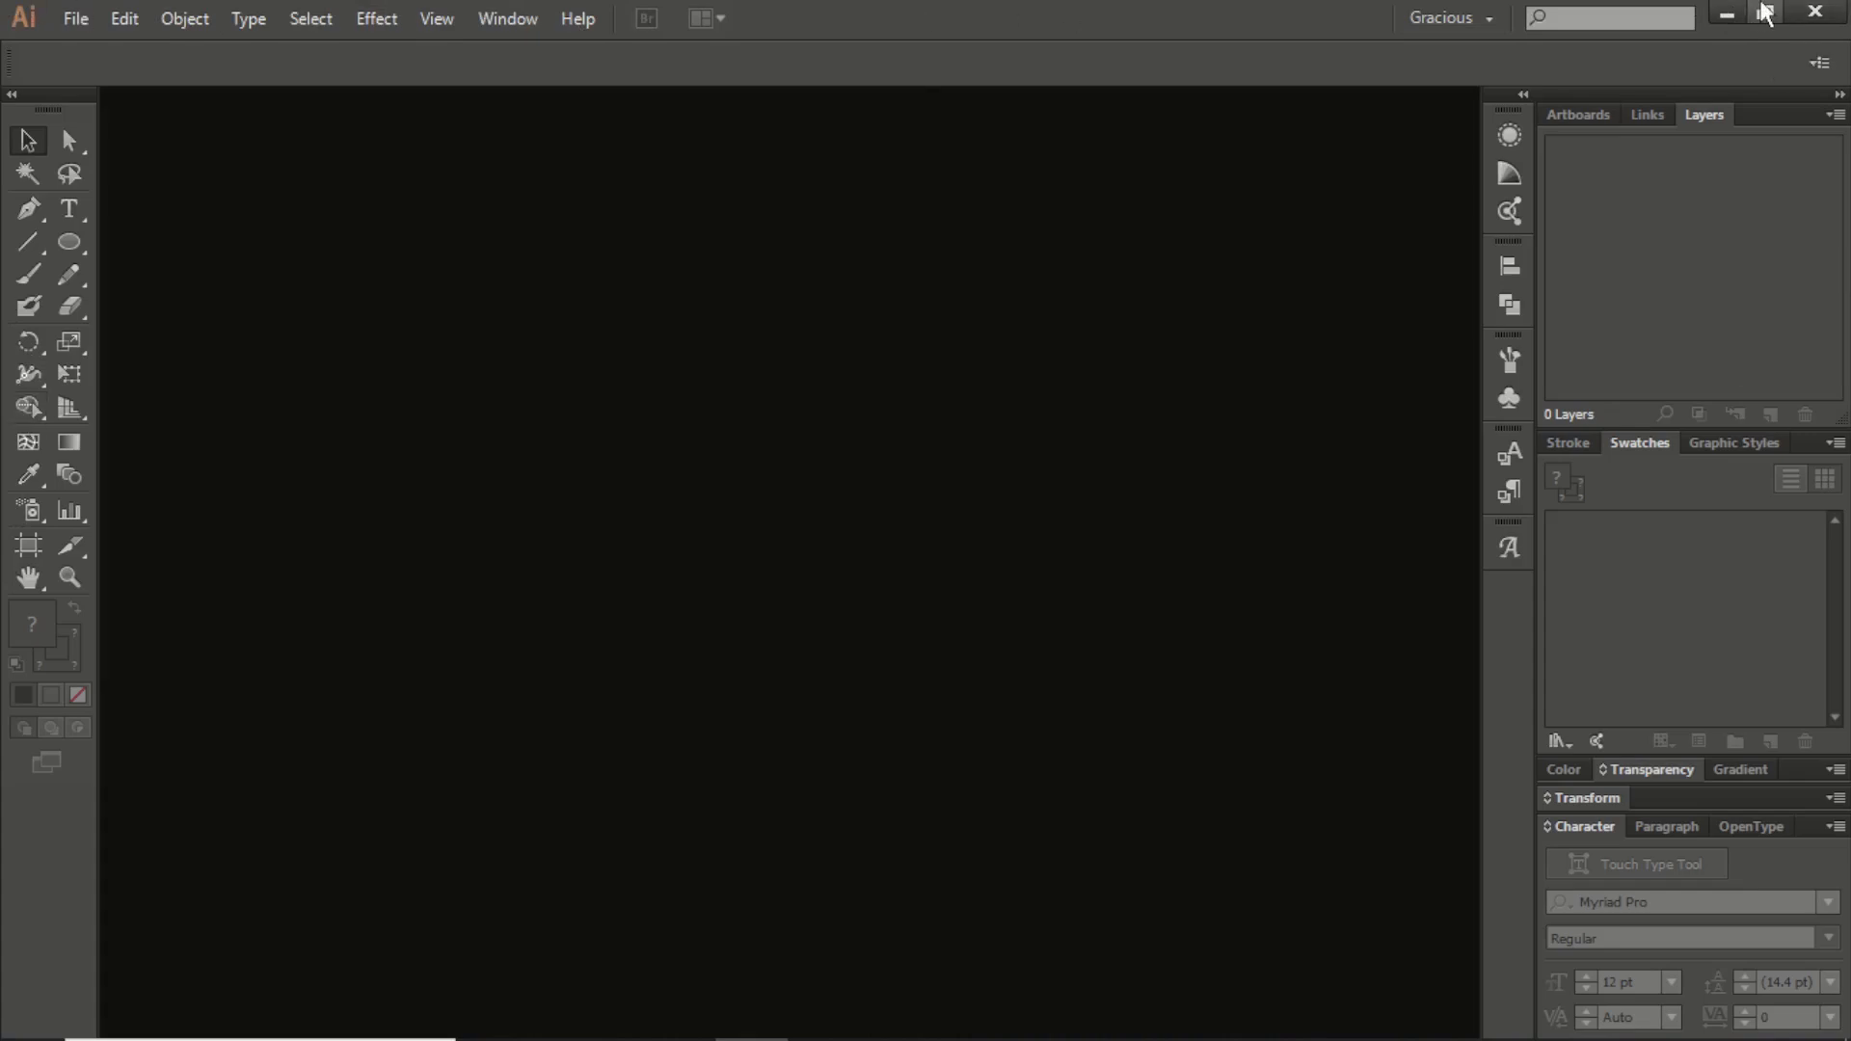
{"action": "mouse_move", "coordinate": [1528, 1029]}
{"action": "left_click", "coordinate": [77, 15]}
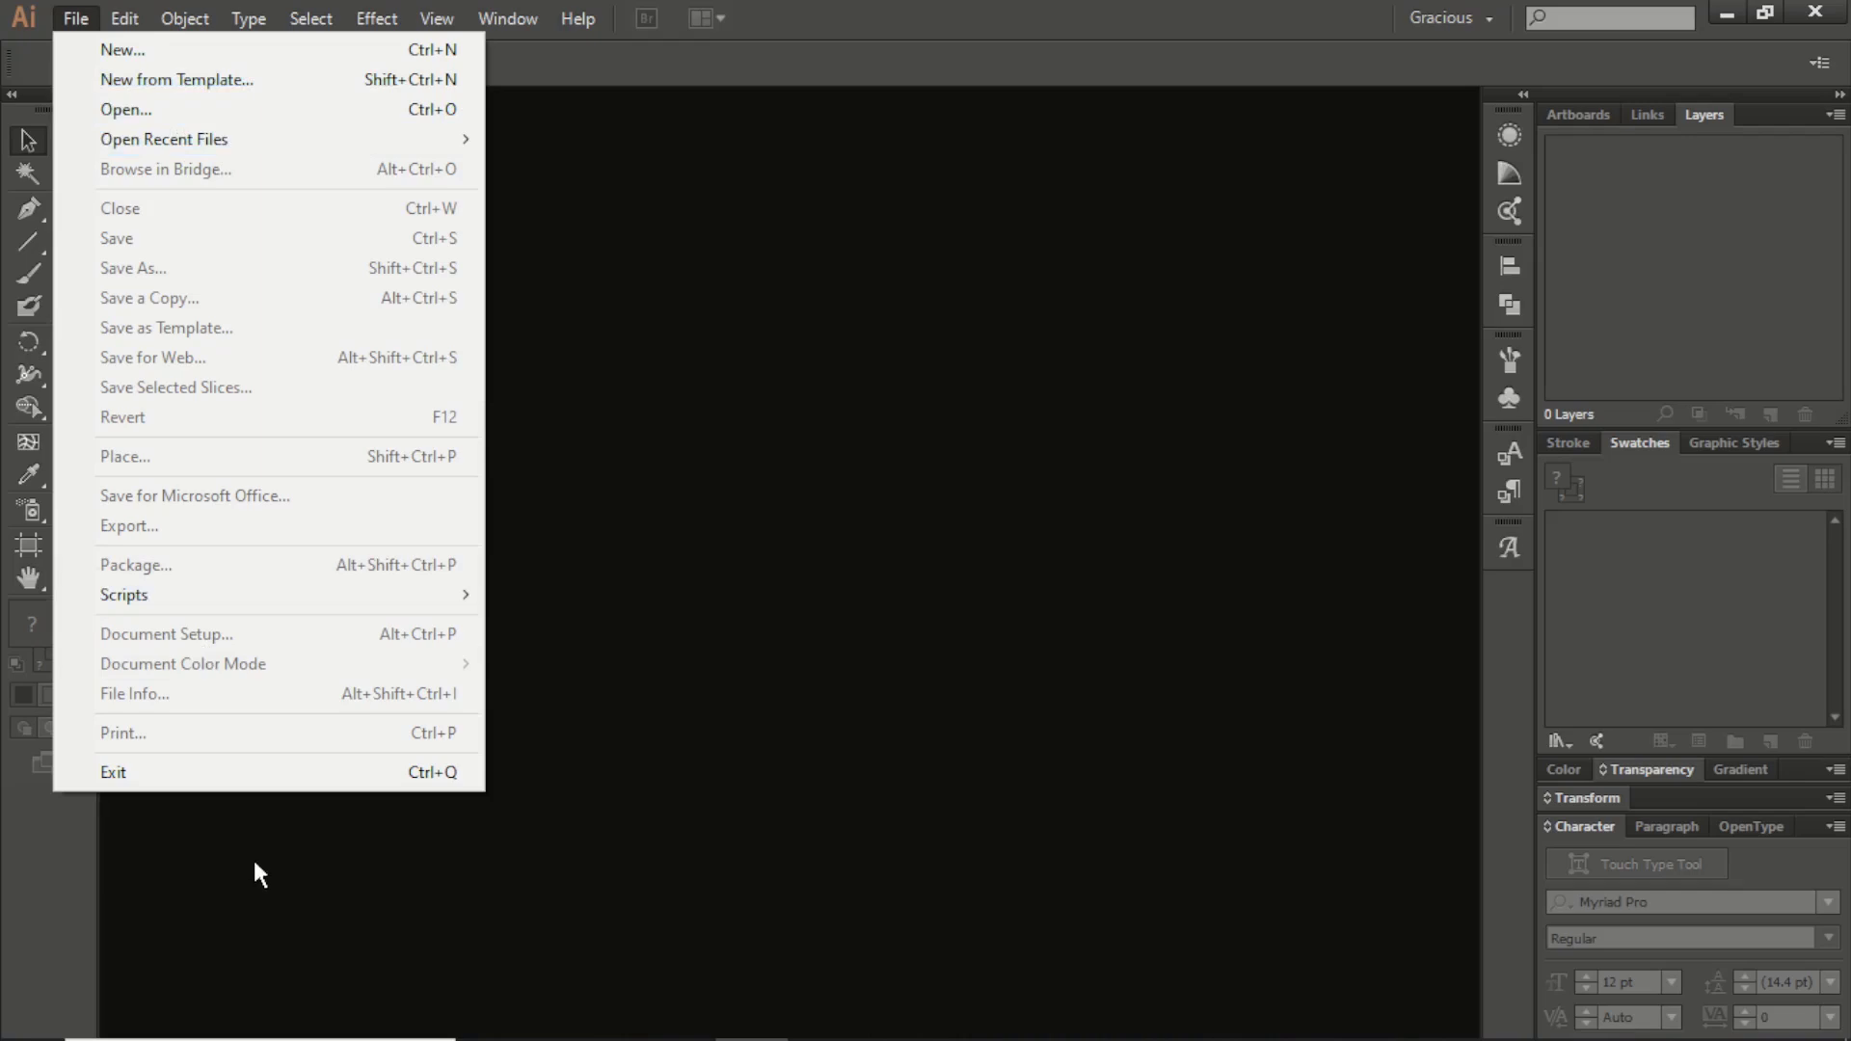
{"action": "left_click", "coordinate": [77, 19]}
{"action": "left_click", "coordinate": [106, 21]}
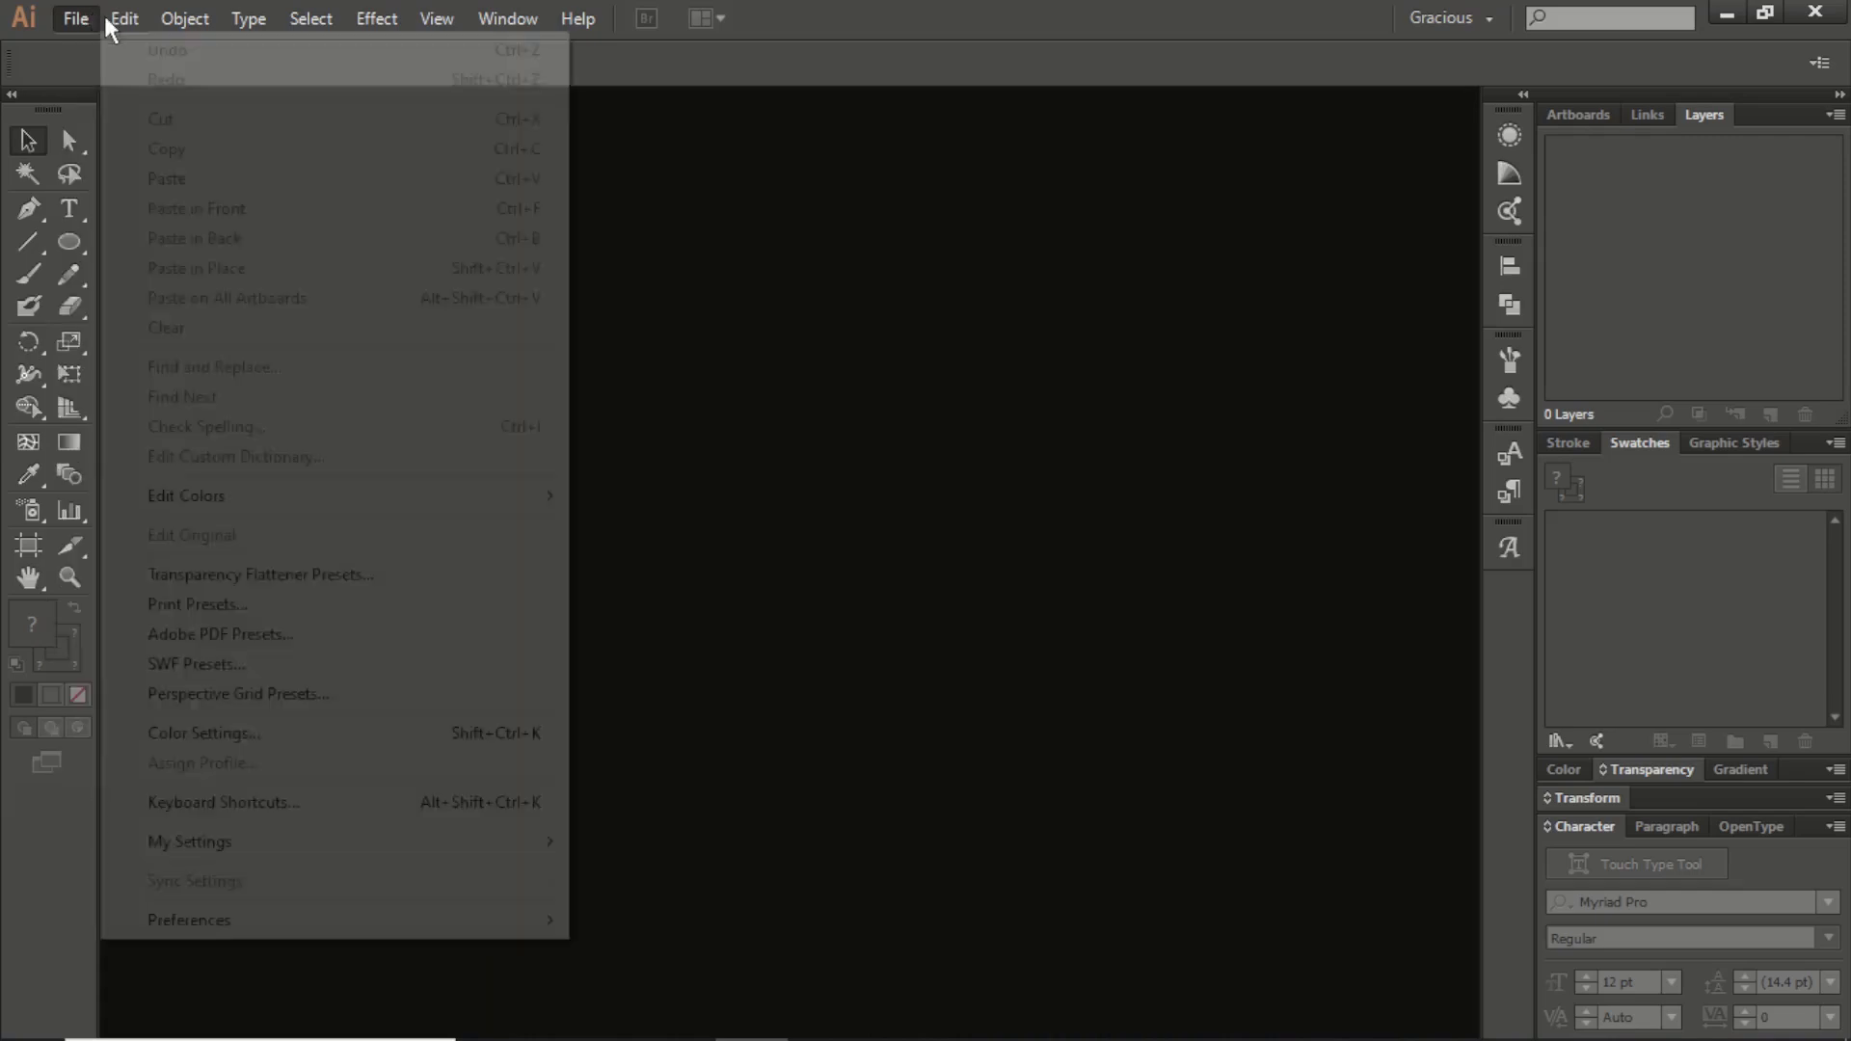
{"action": "mouse_move", "coordinate": [85, 19]}
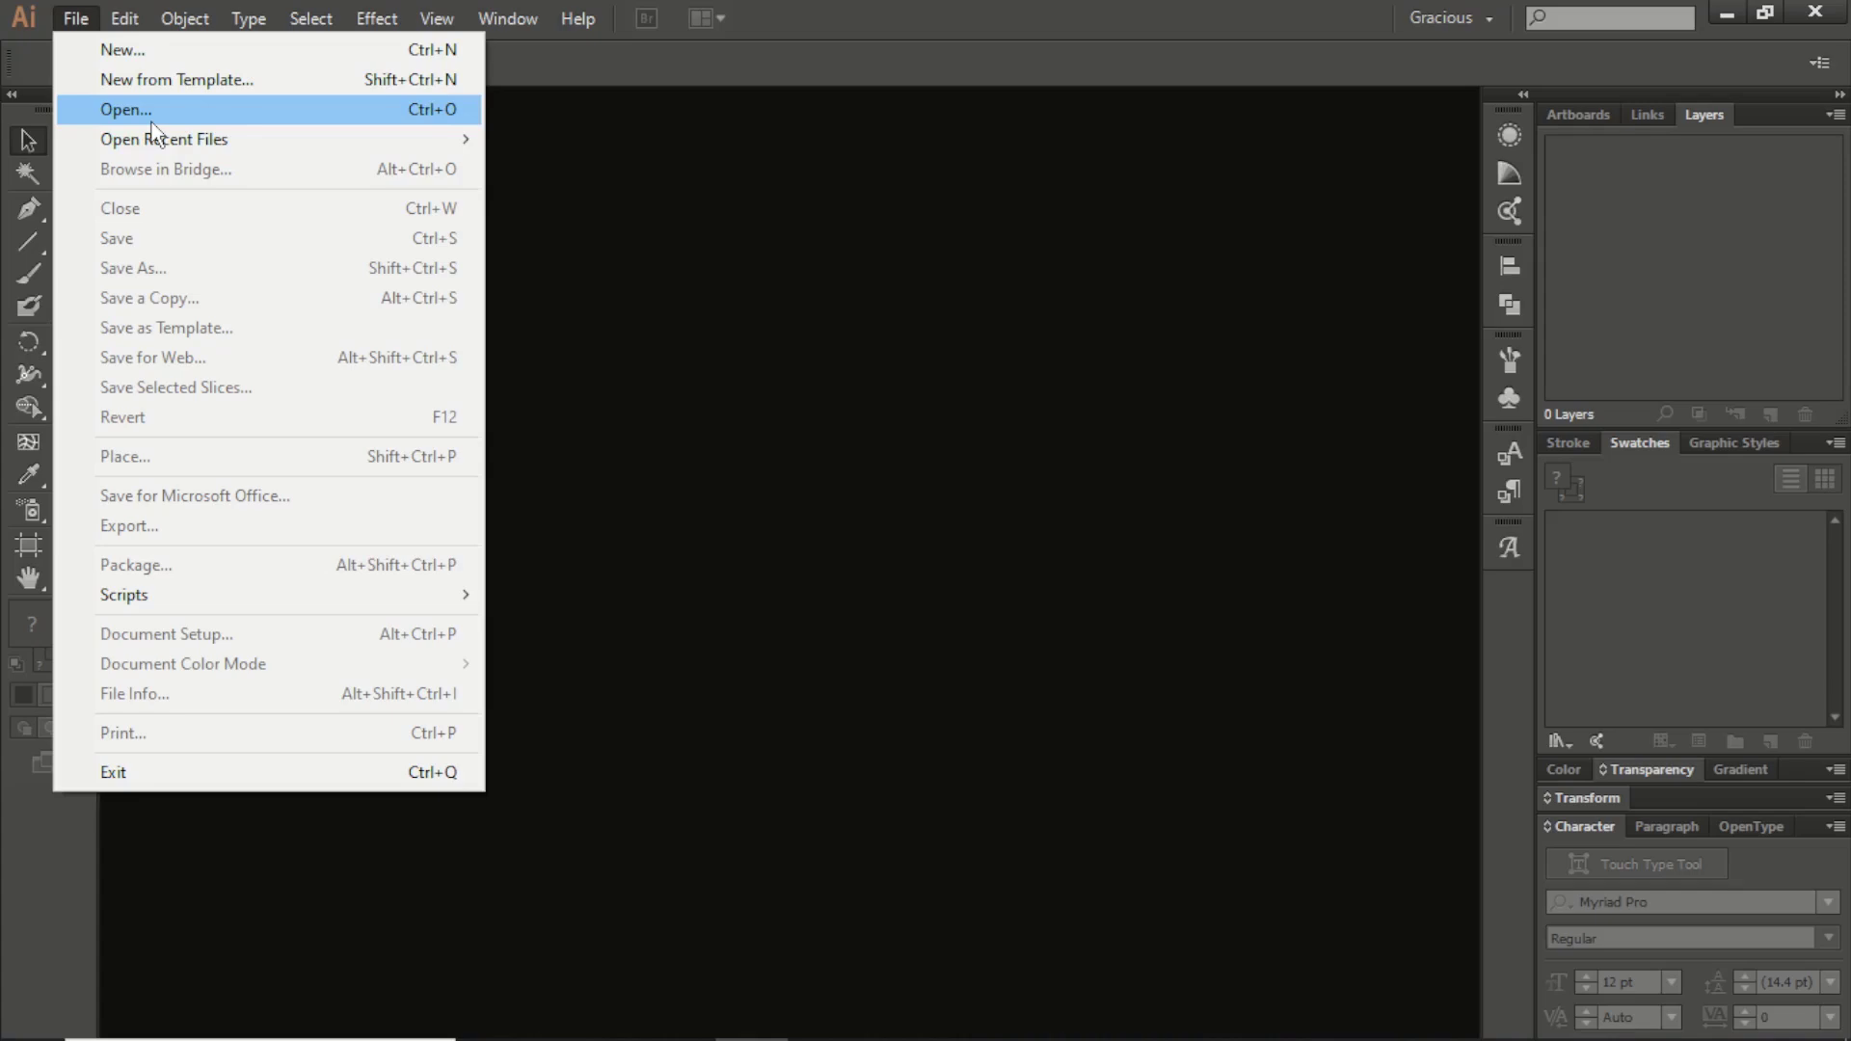
{"action": "mouse_move", "coordinate": [154, 142]}
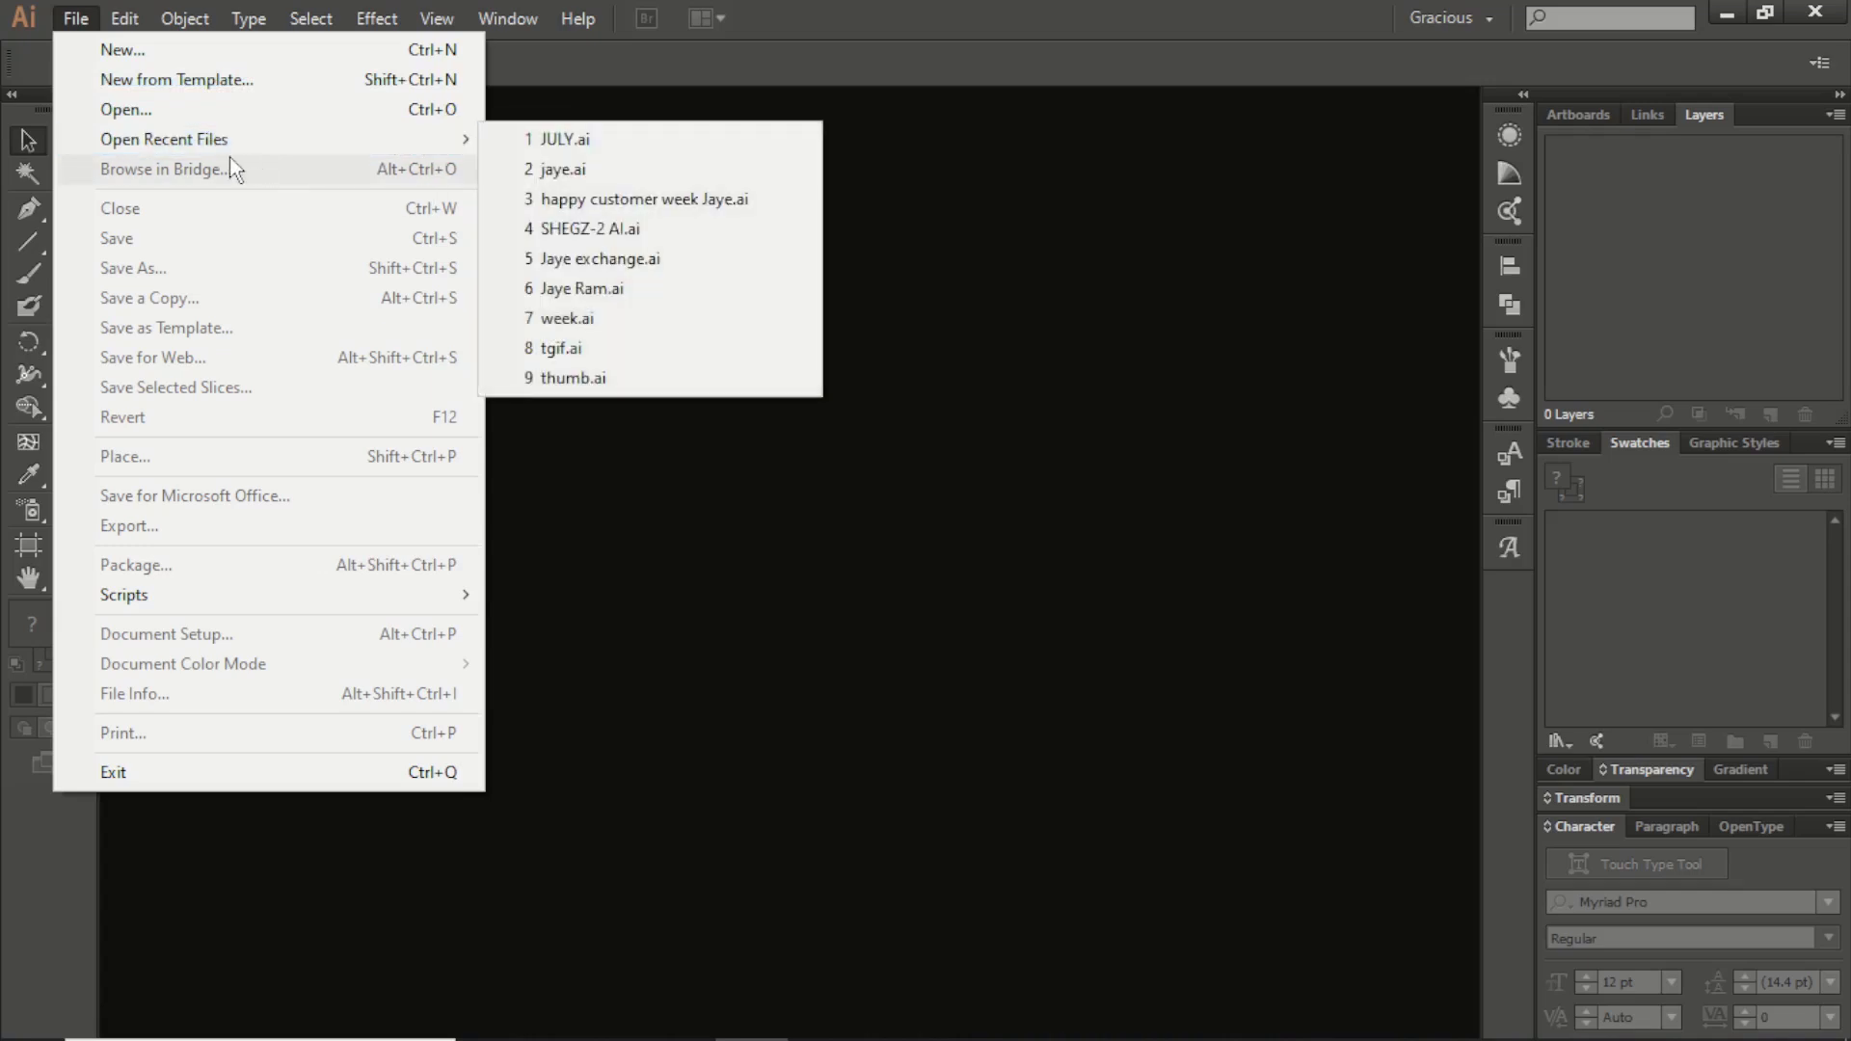
{"action": "mouse_move", "coordinate": [280, 139]}
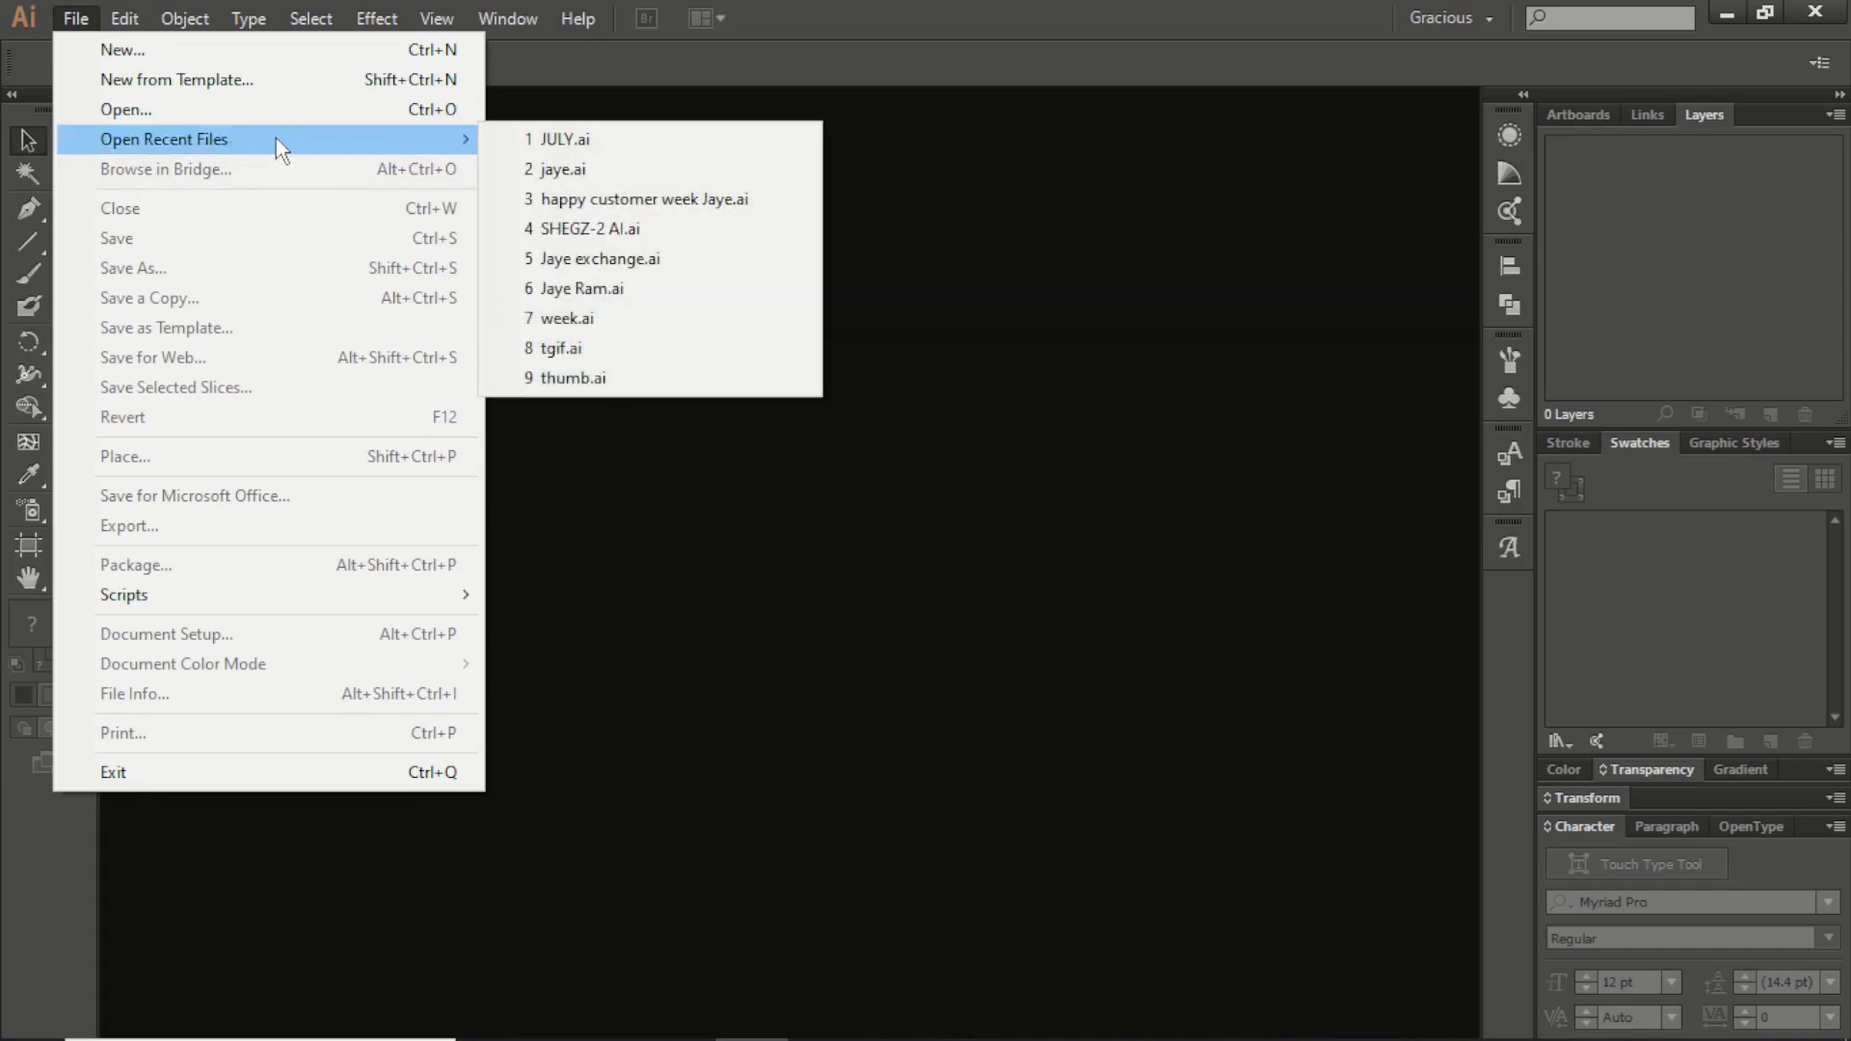
{"action": "left_click", "coordinate": [145, 27]}
{"action": "left_click", "coordinate": [138, 24]}
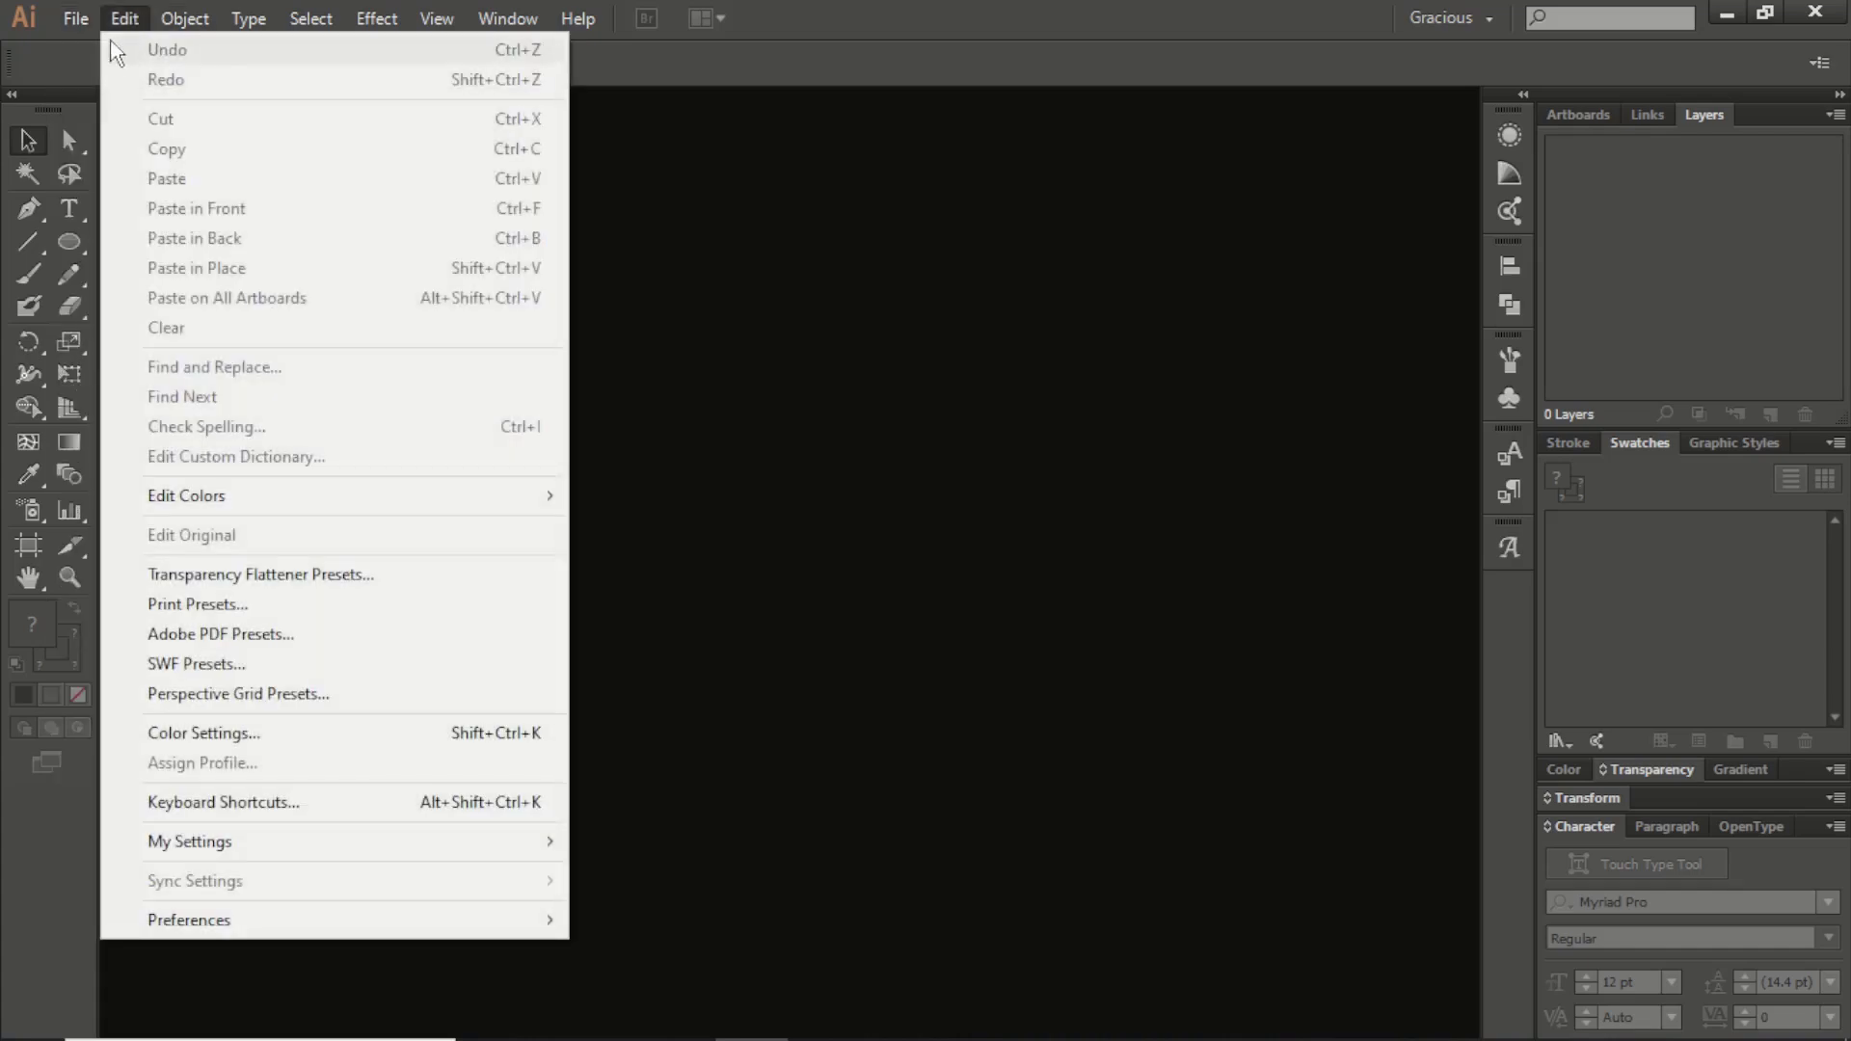
Start a new document and enter "introductrion" as its name
{"action": "left_click", "coordinate": [75, 19]}
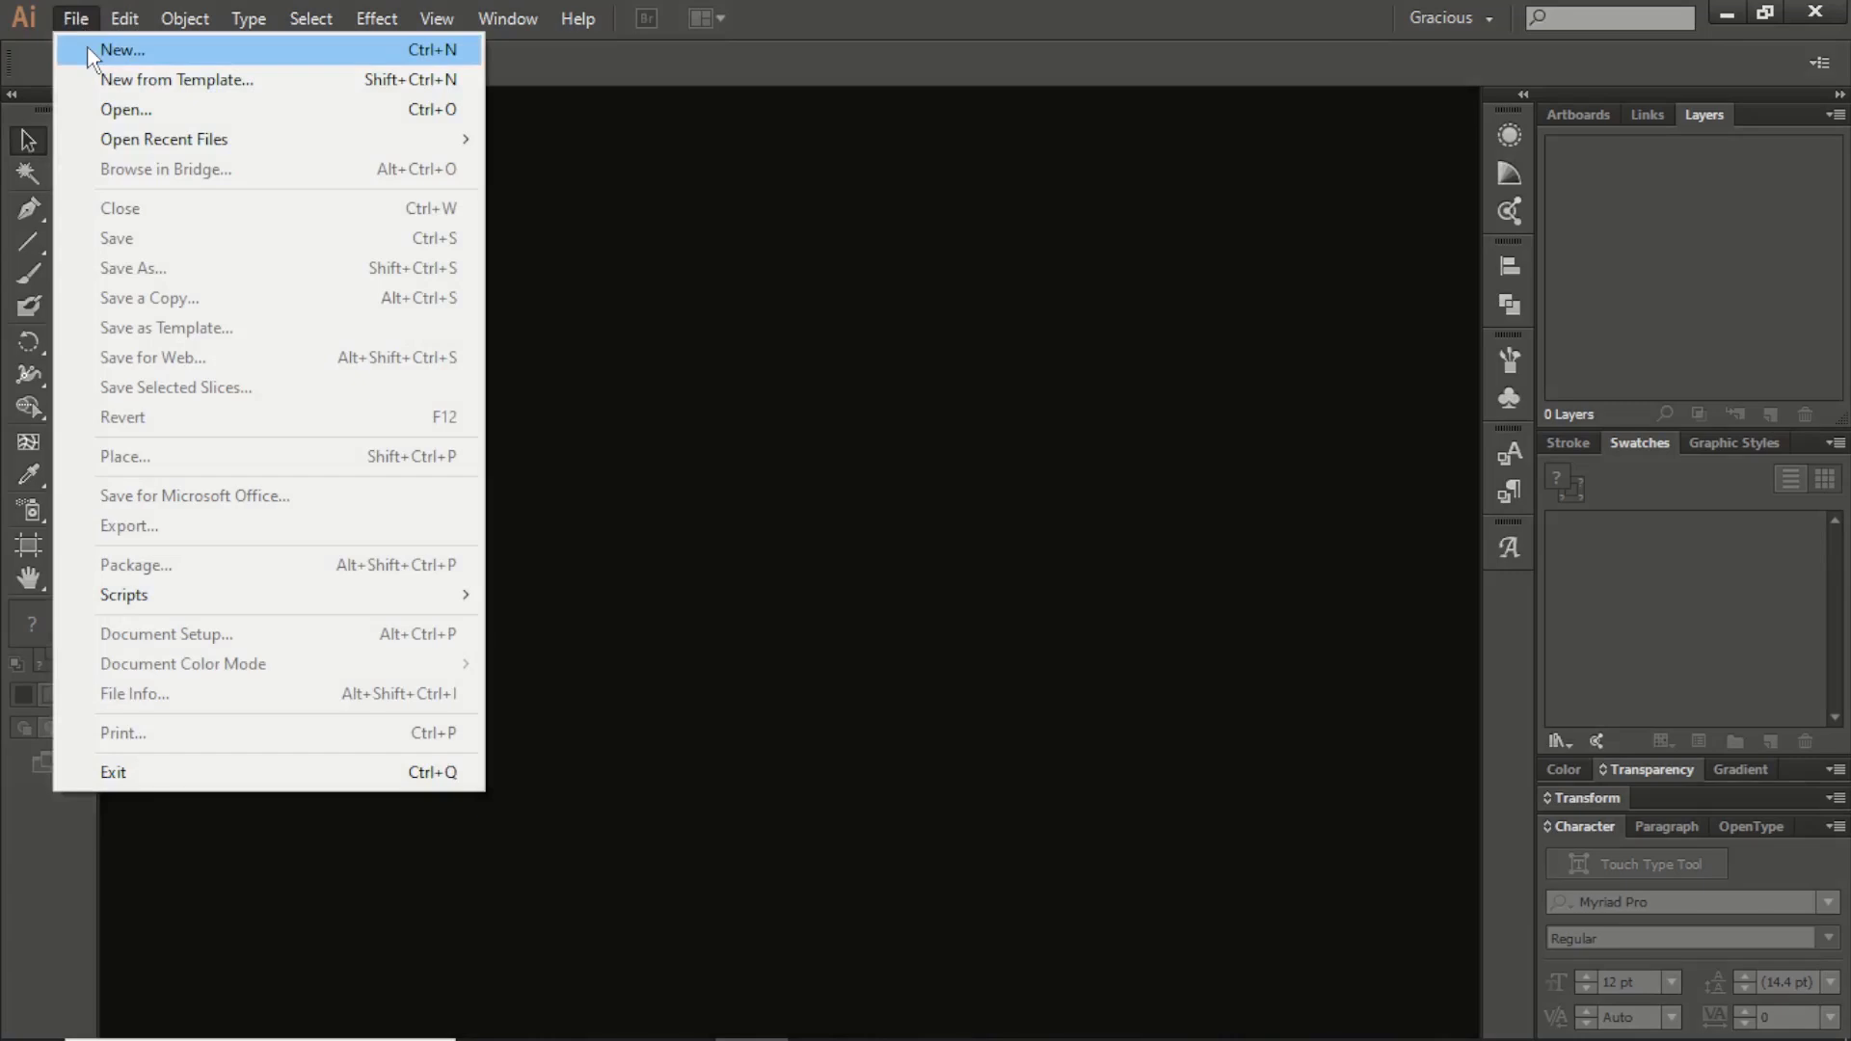
{"action": "left_click", "coordinate": [93, 53]}
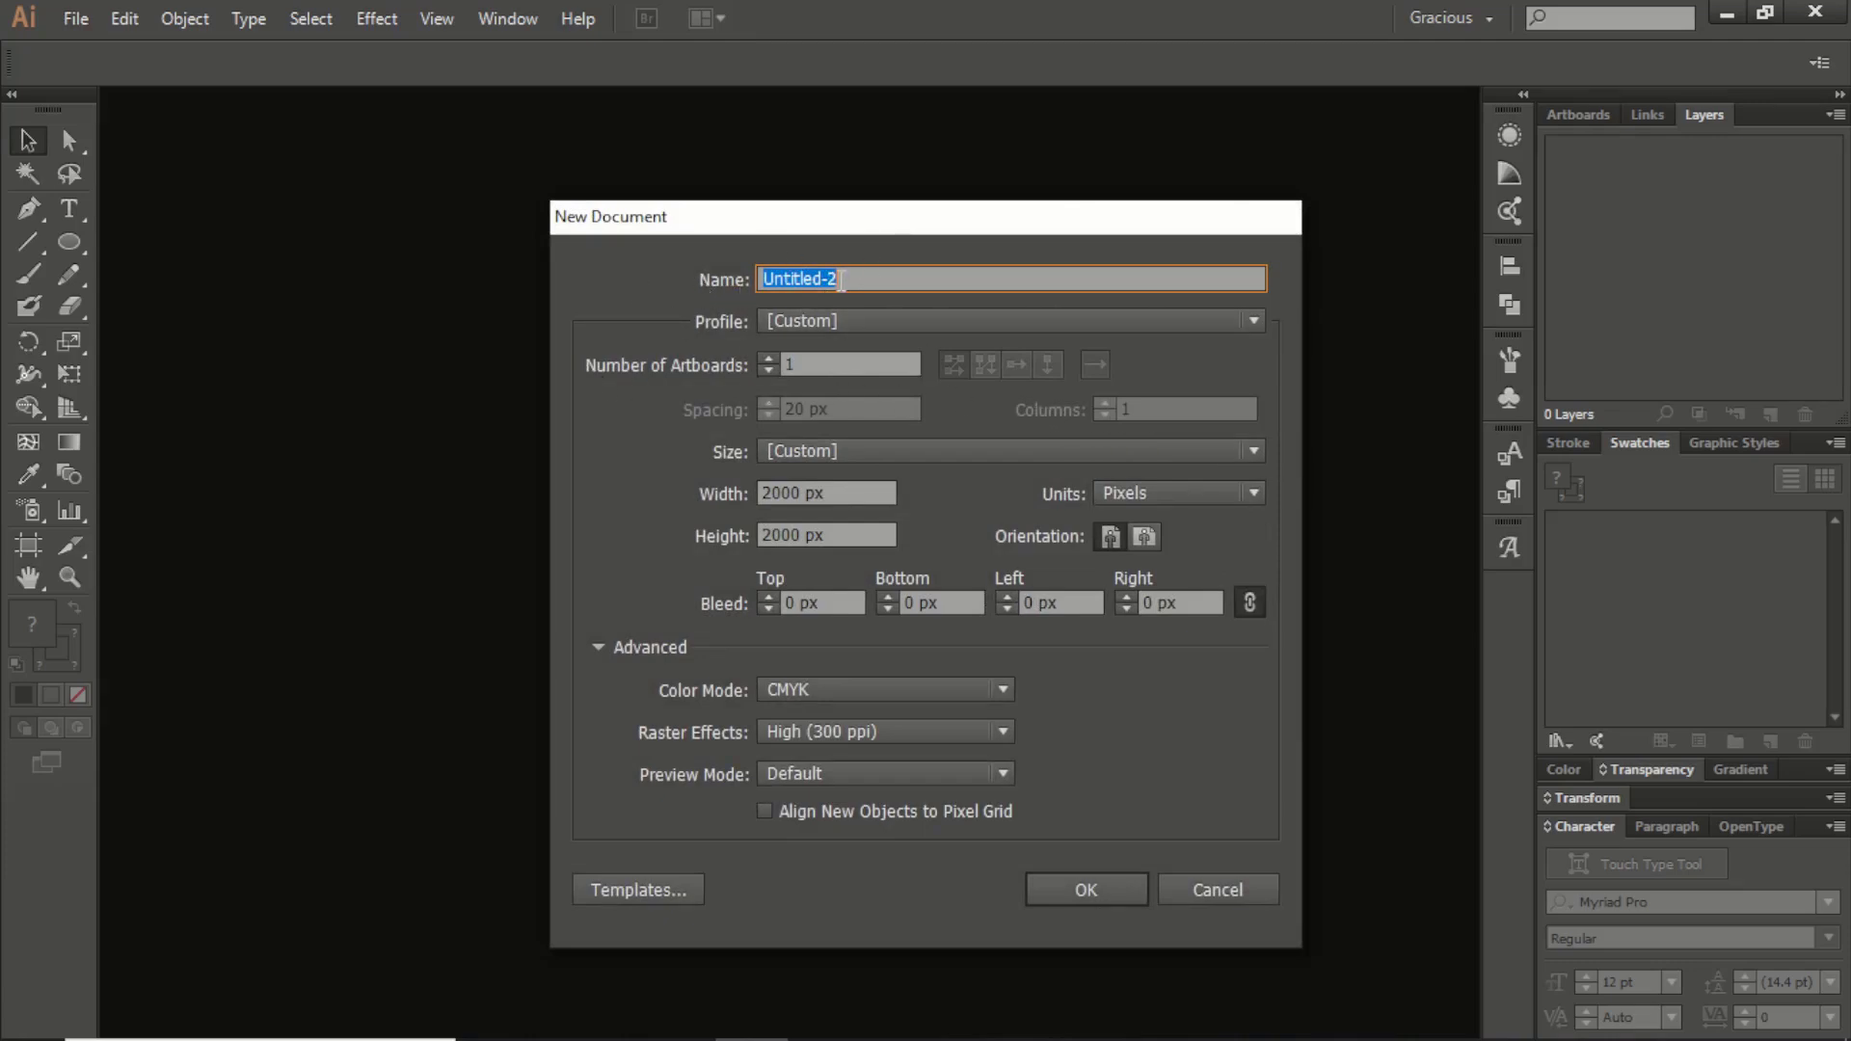
{"action": "left_click", "coordinate": [889, 279]}
{"action": "key", "text": "BackSpace"}
{"action": "key", "text": "BackSpace"}
{"action": "key", "text": "BackSpace"}
{"action": "key", "text": "BackSpace"}
{"action": "key", "text": "BackSpace"}
{"action": "key", "text": "BackSpace"}
{"action": "key", "text": "BackSpace"}
{"action": "key", "text": "BackSpace"}
{"action": "key", "text": "BackSpace"}
{"action": "key", "text": "BackSpace"}
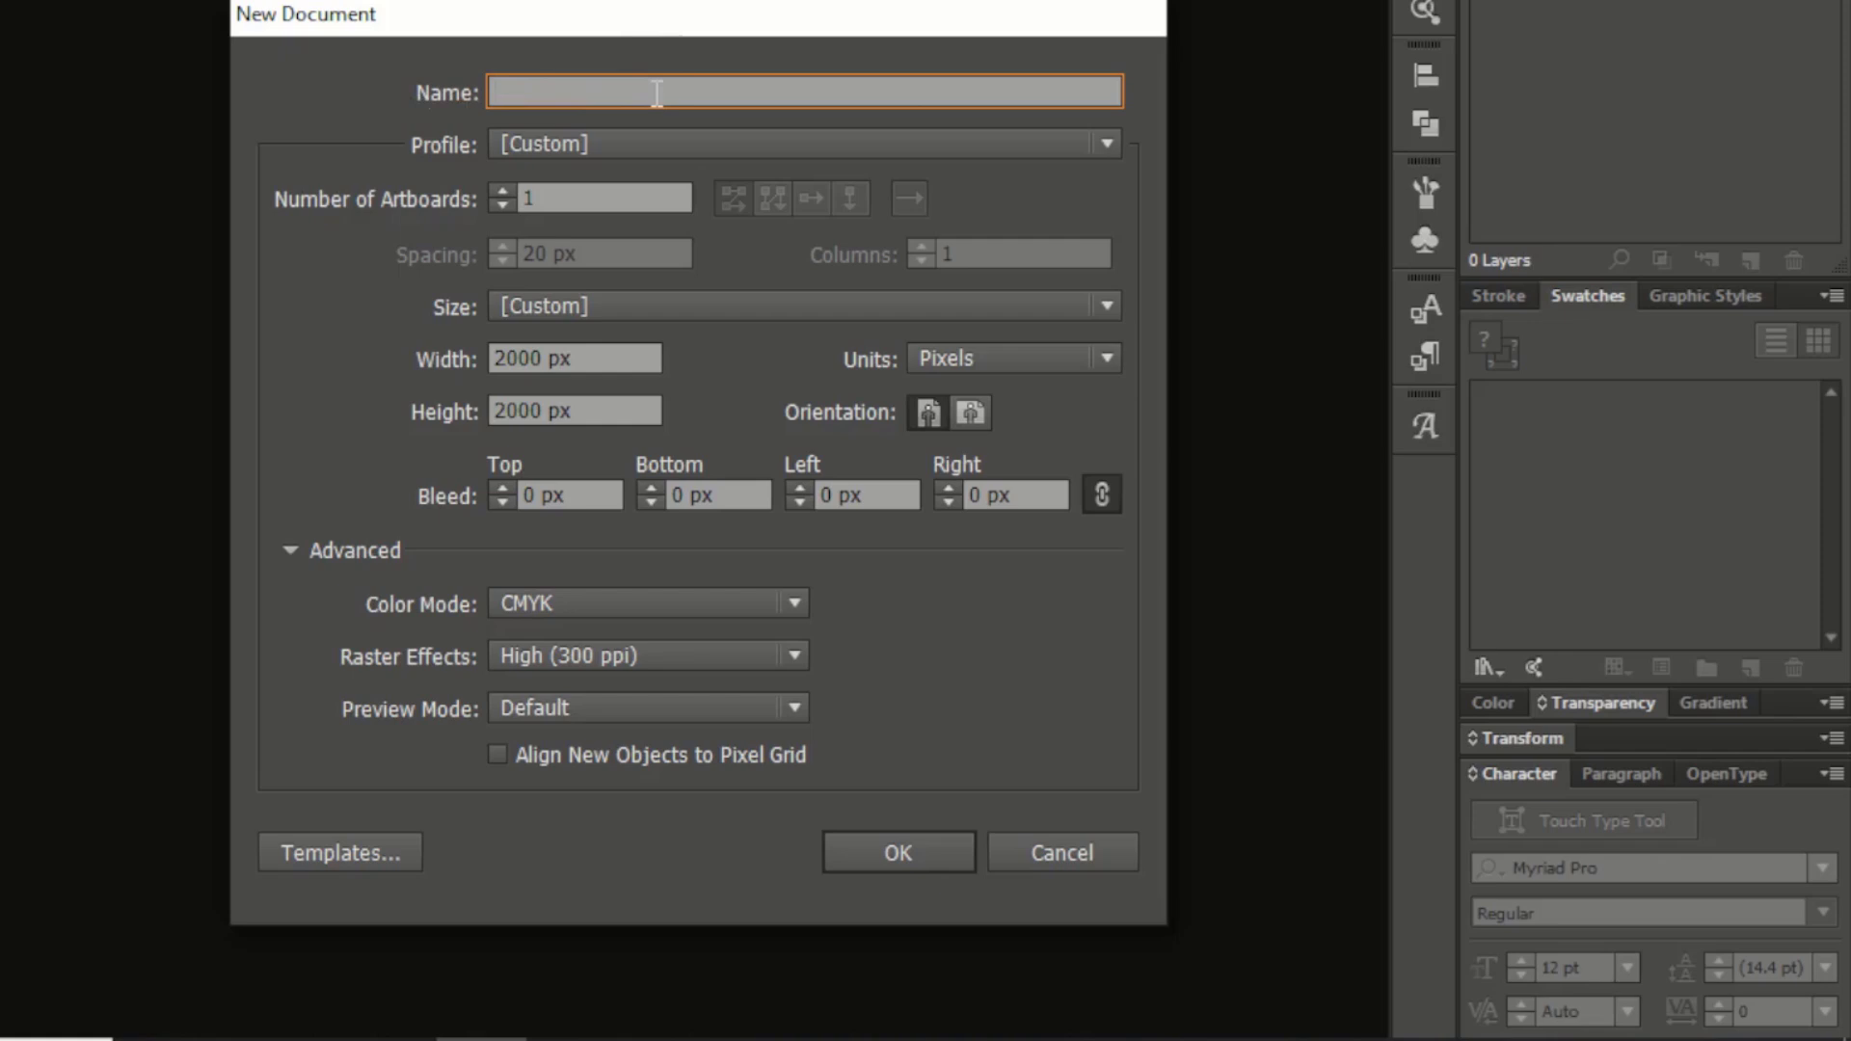
{"action": "type", "text": "iNBT"}
{"action": "key", "text": "BackSpace"}
{"action": "key", "text": "BackSpace"}
{"action": "key", "text": "BackSpace"}
{"action": "key", "text": "BackSpace"}
{"action": "type", "text": "inb"}
{"action": "key", "text": "BackSpace"}
{"action": "key", "text": "BackSpace"}
{"action": "type", "text": "ntroductrion"}
Examine the available profile presets, number of artboards and page size presets for the new document
{"action": "left_click", "coordinate": [733, 142]}
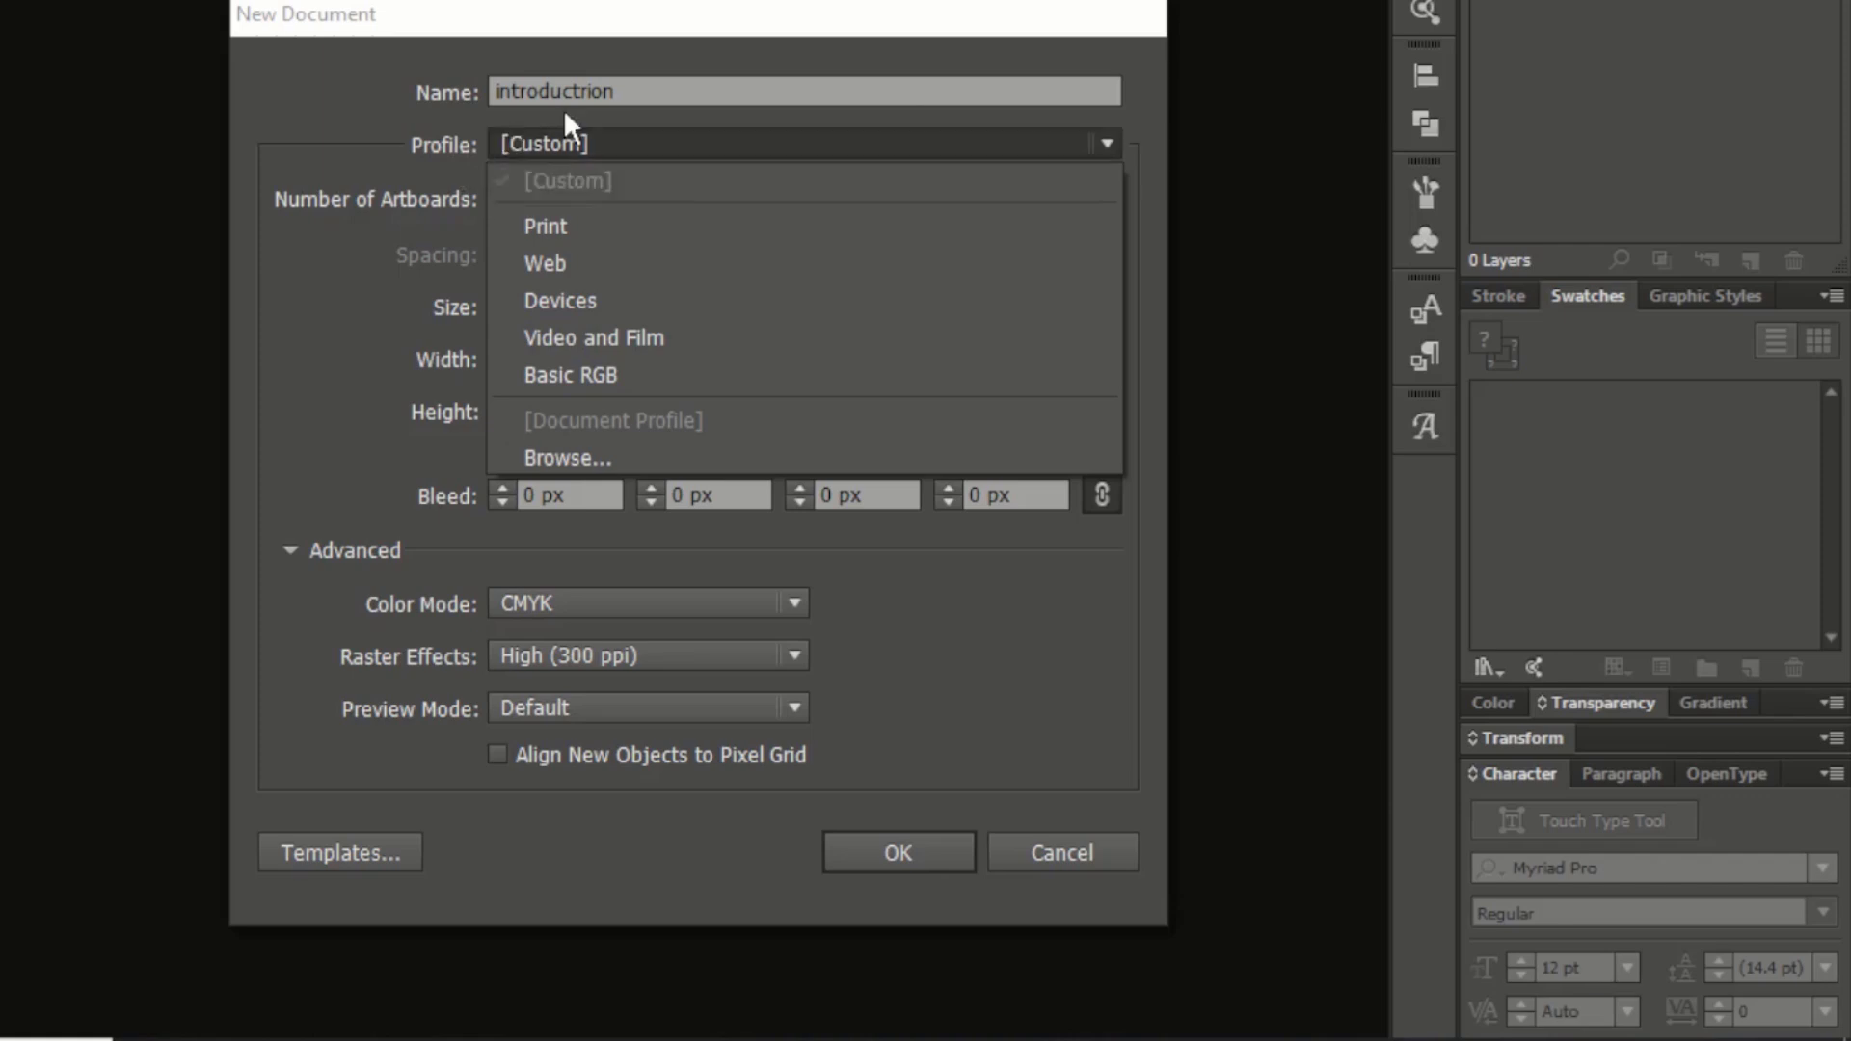
{"action": "left_click", "coordinate": [310, 116]}
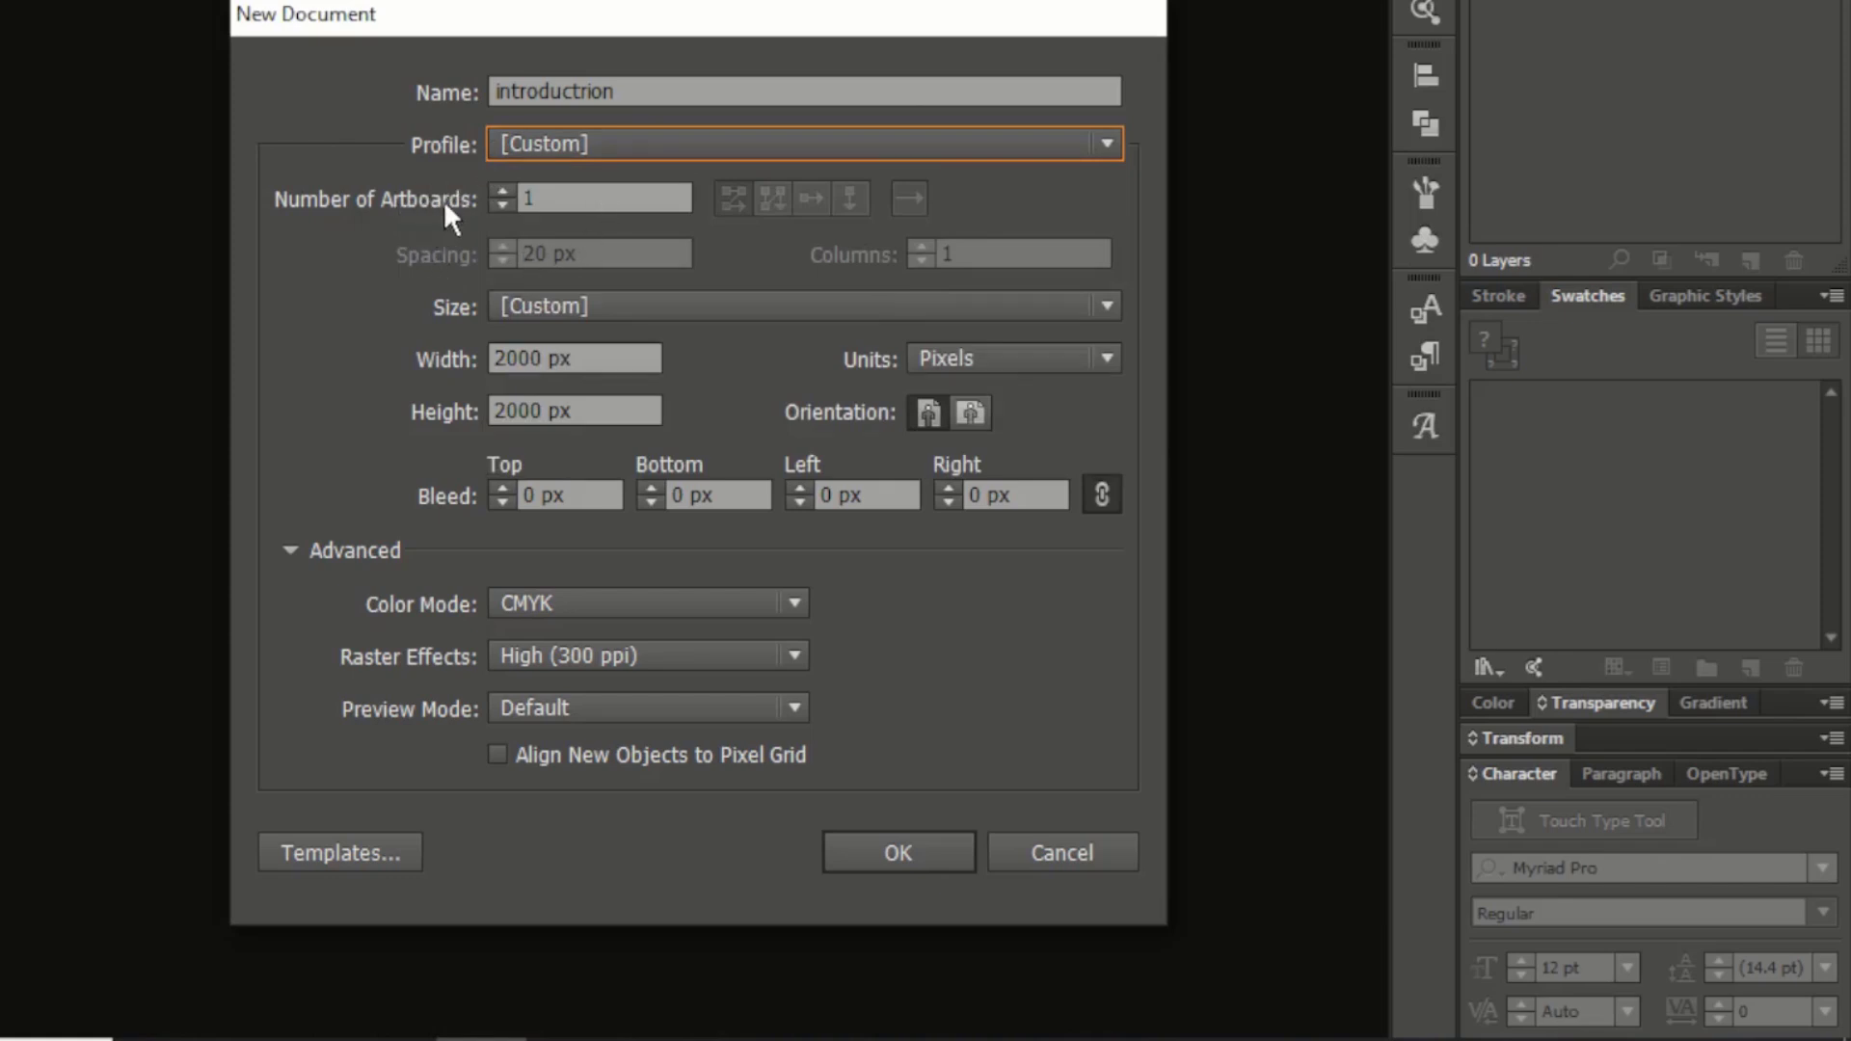
{"action": "left_click", "coordinate": [540, 198]}
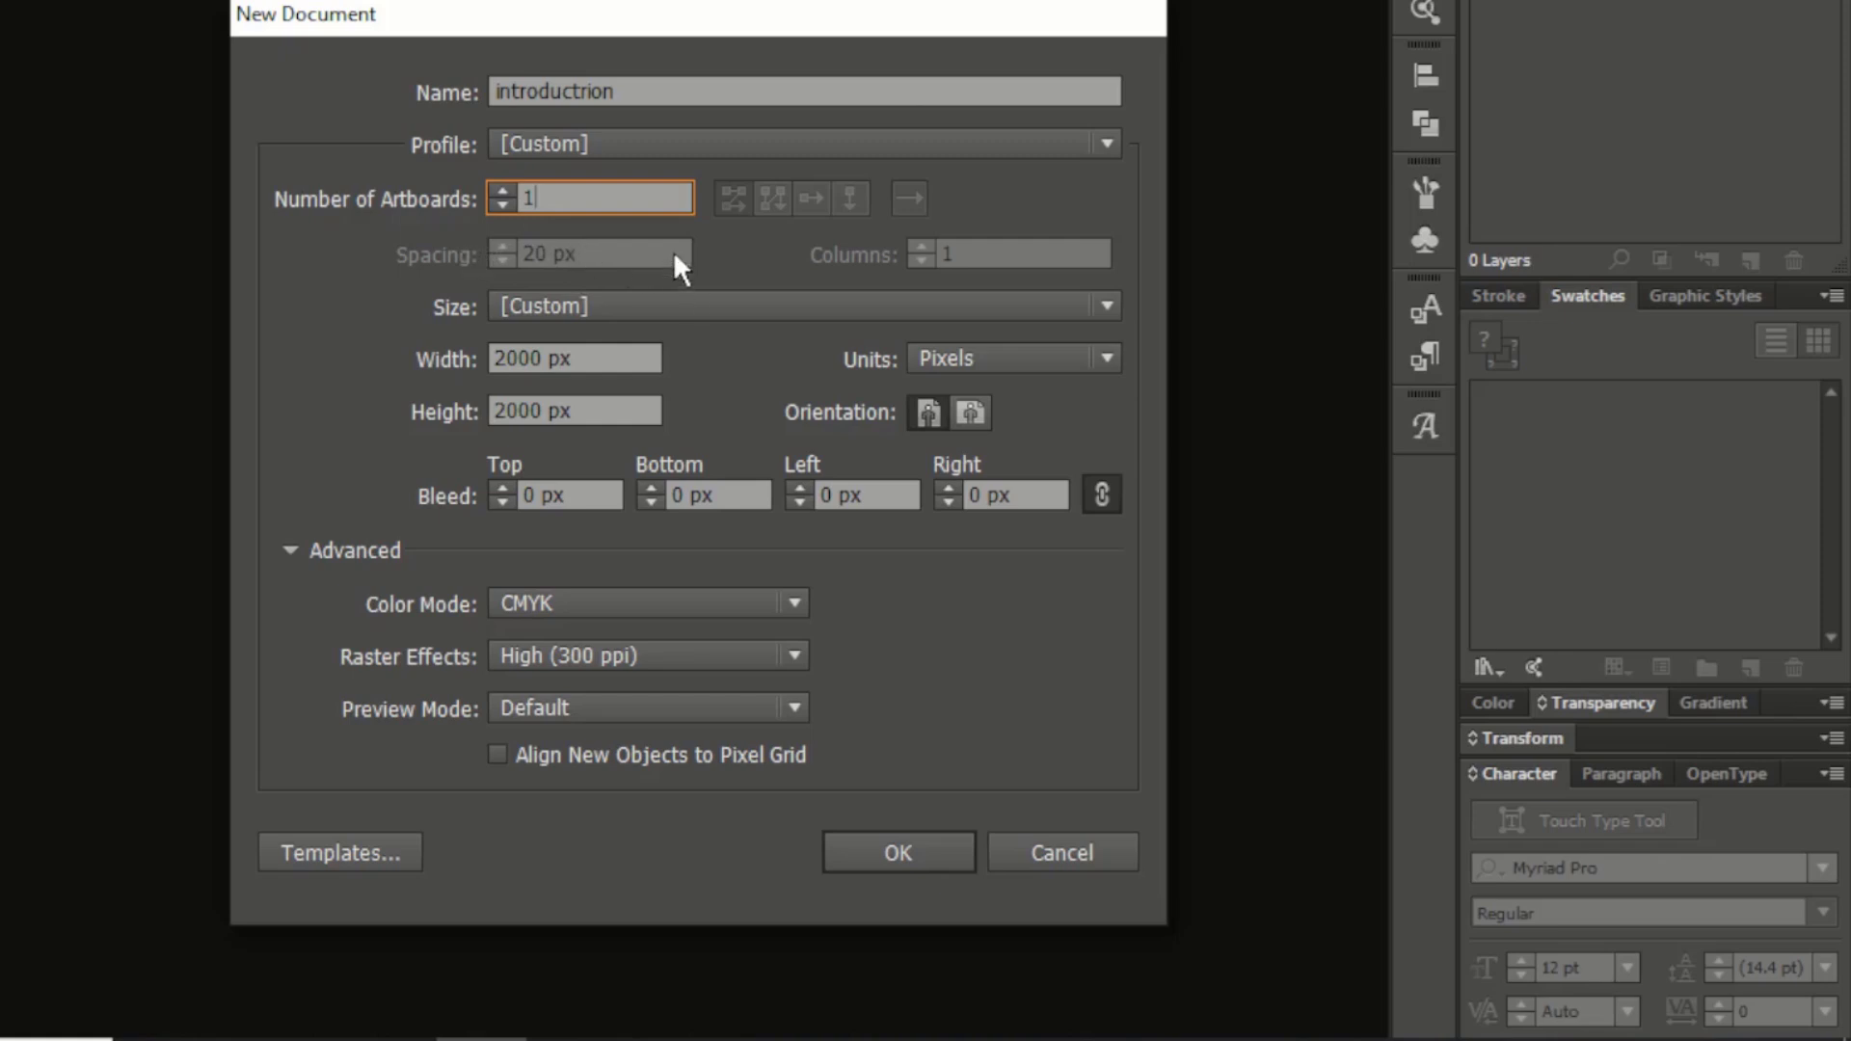
{"action": "left_click", "coordinate": [620, 301]}
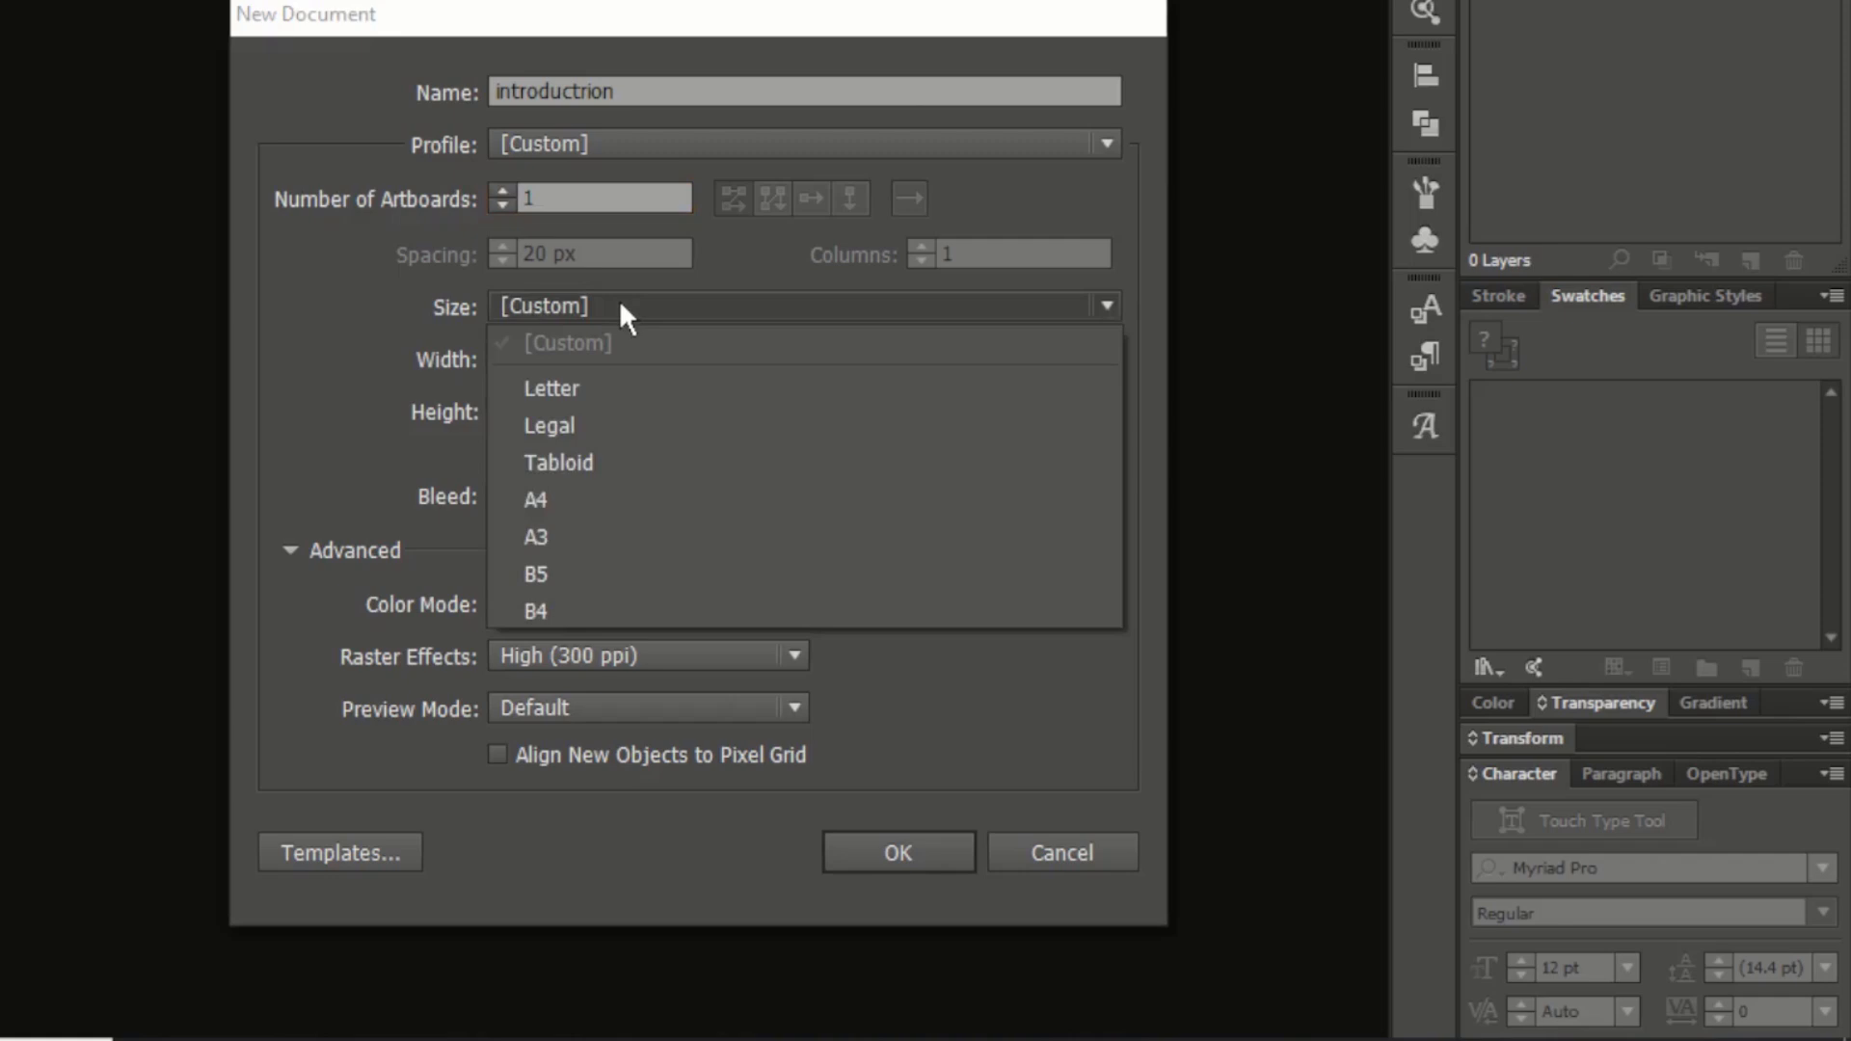
{"action": "left_click", "coordinate": [618, 306]}
{"action": "left_click", "coordinate": [619, 306]}
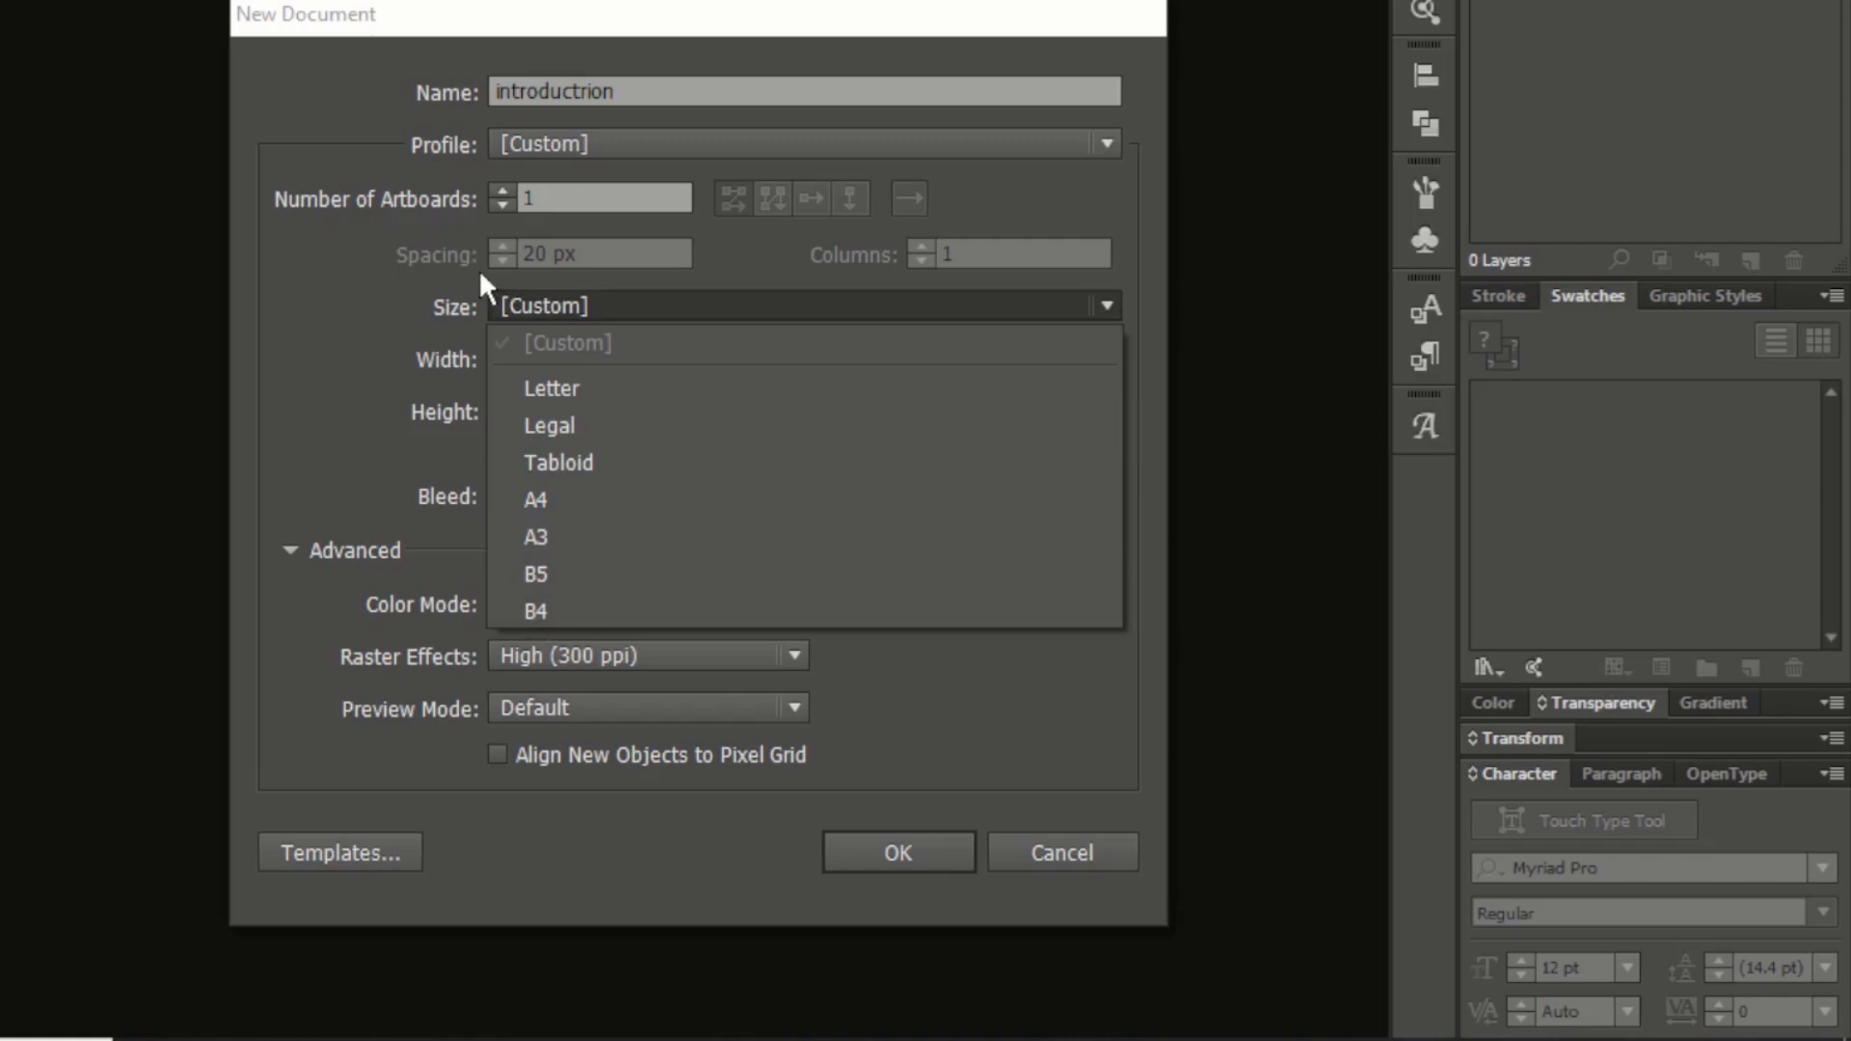
{"action": "left_click", "coordinate": [359, 301]}
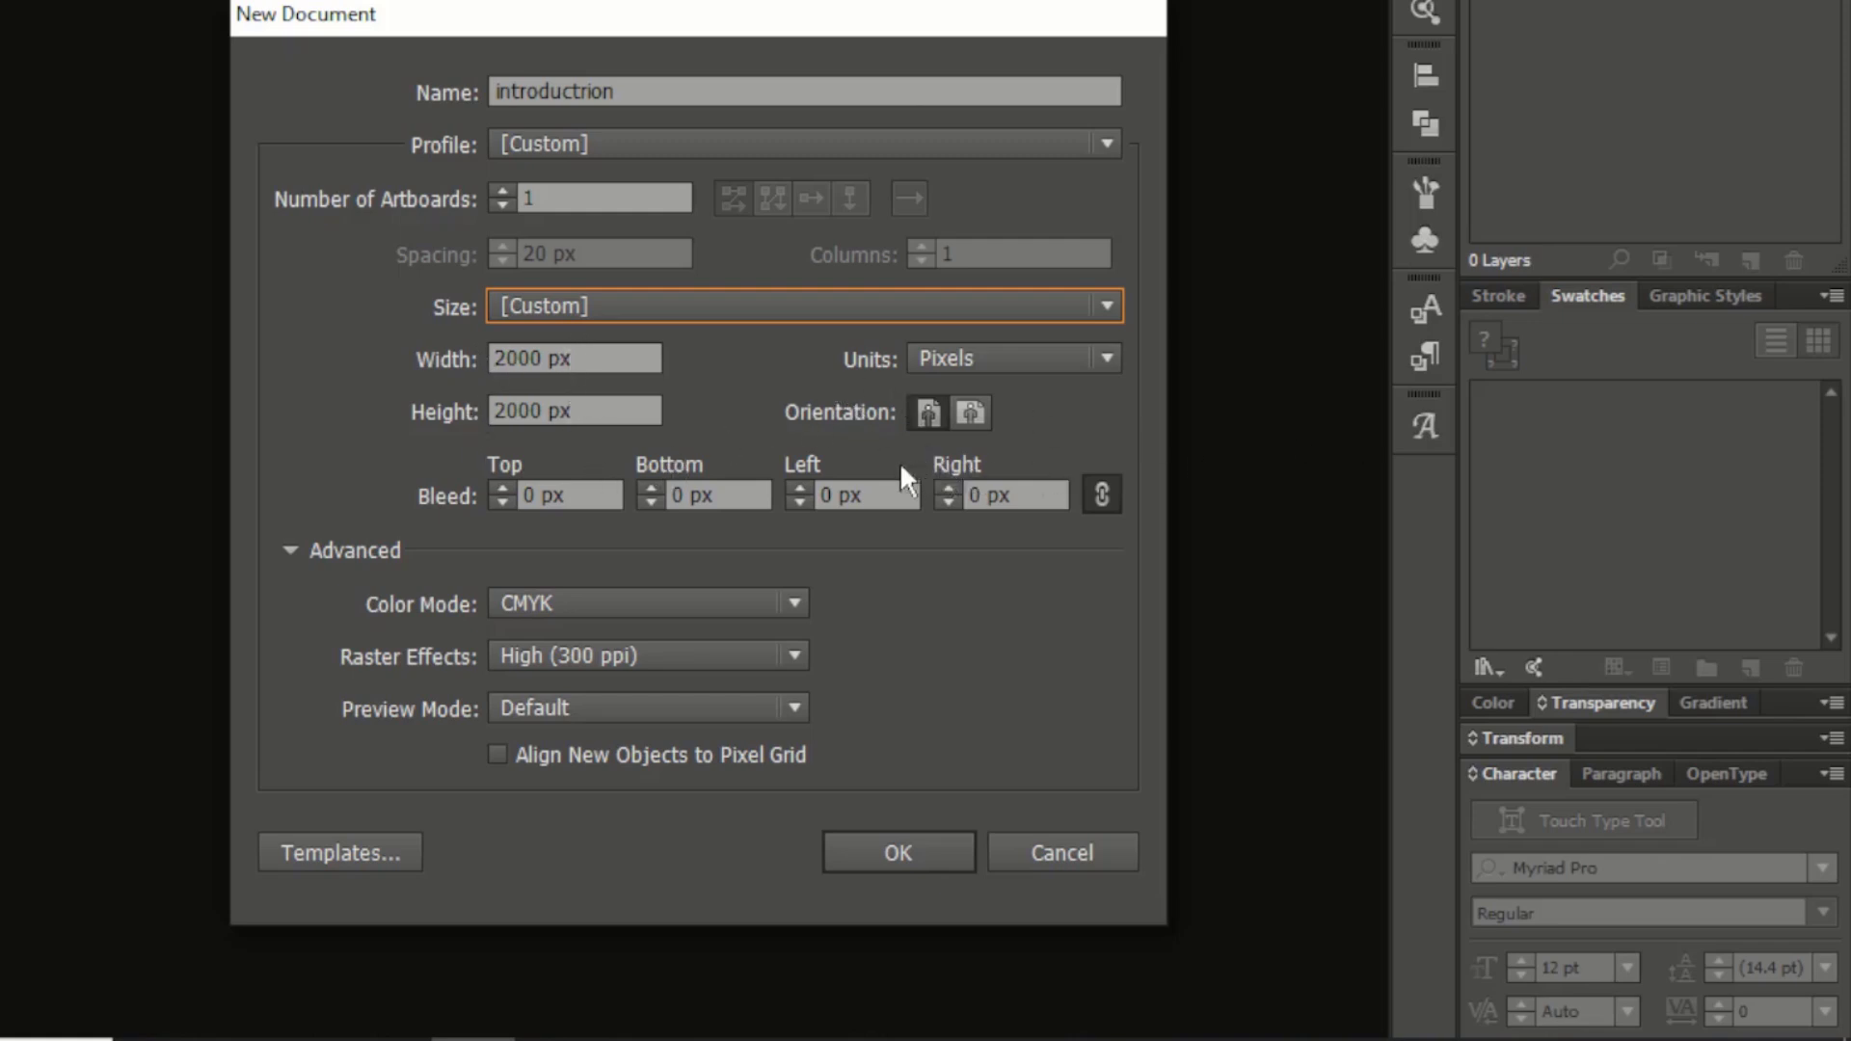
Set the new document's width to 2000 px
{"action": "double_click", "coordinate": [554, 359]}
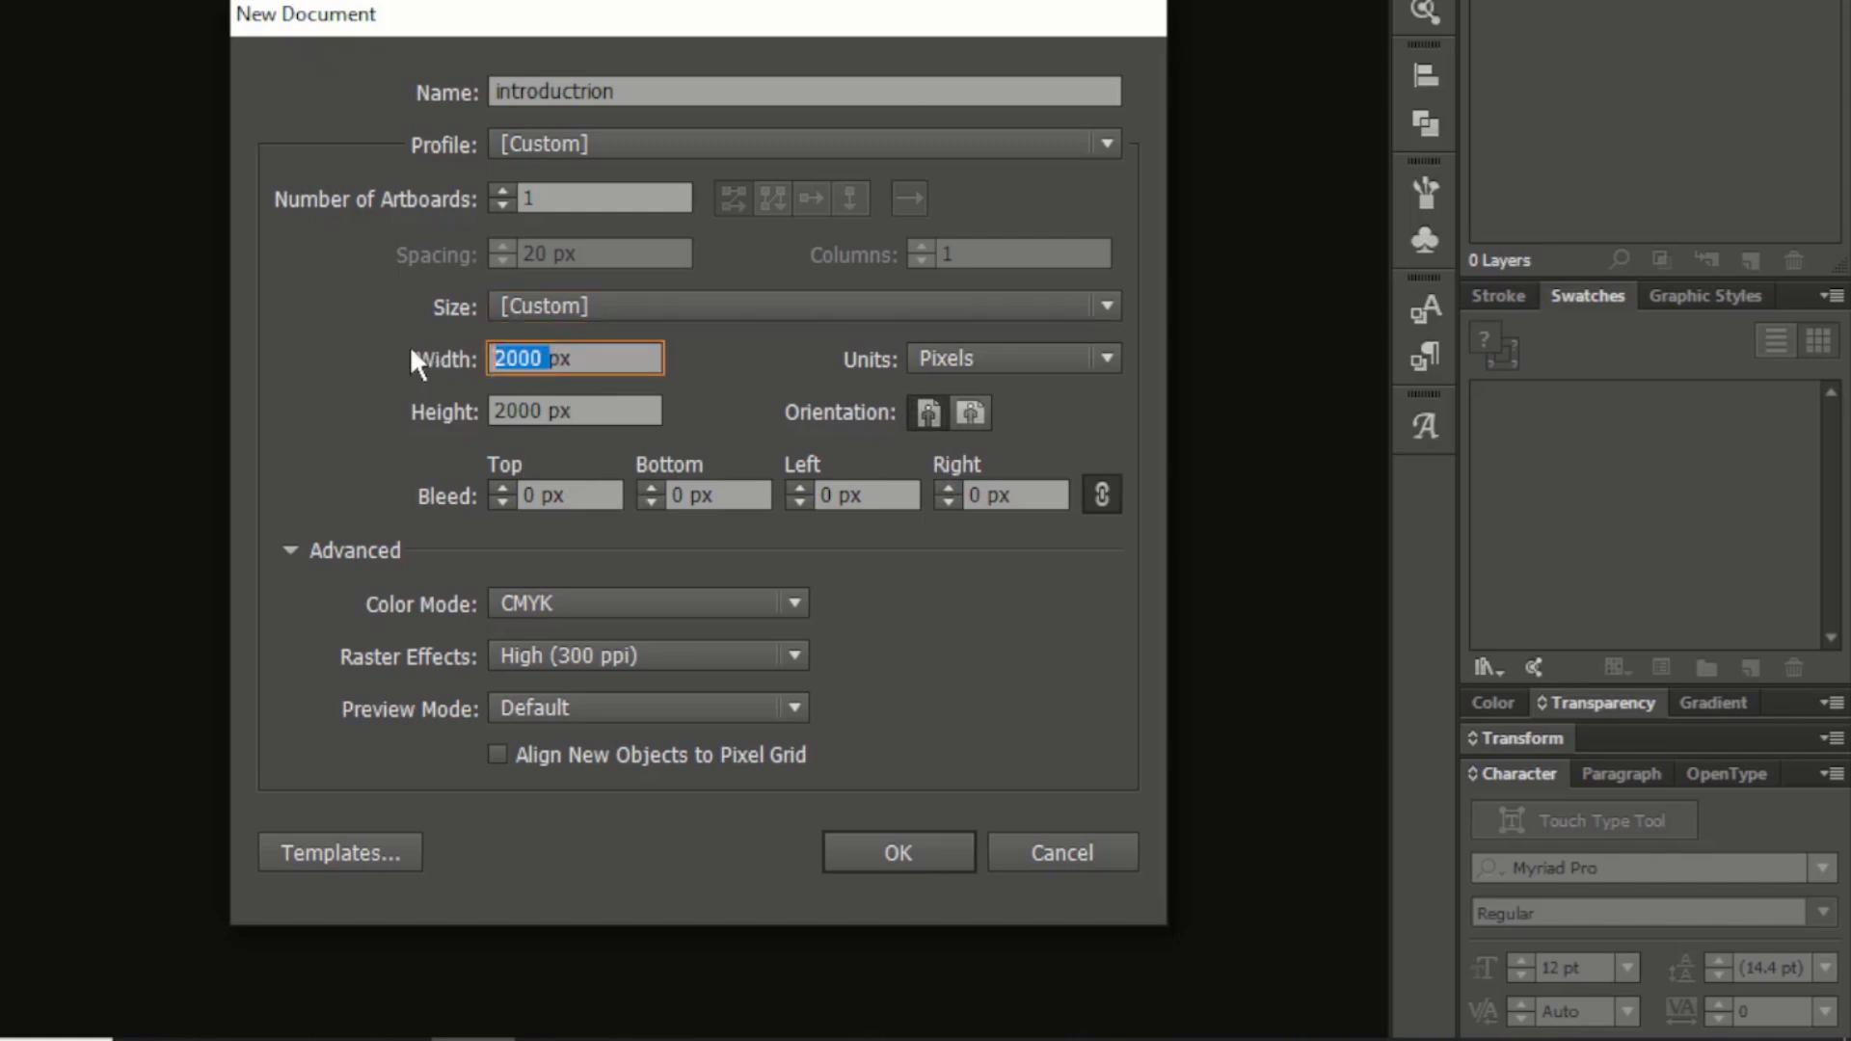
{"action": "type", "text": "10809"}
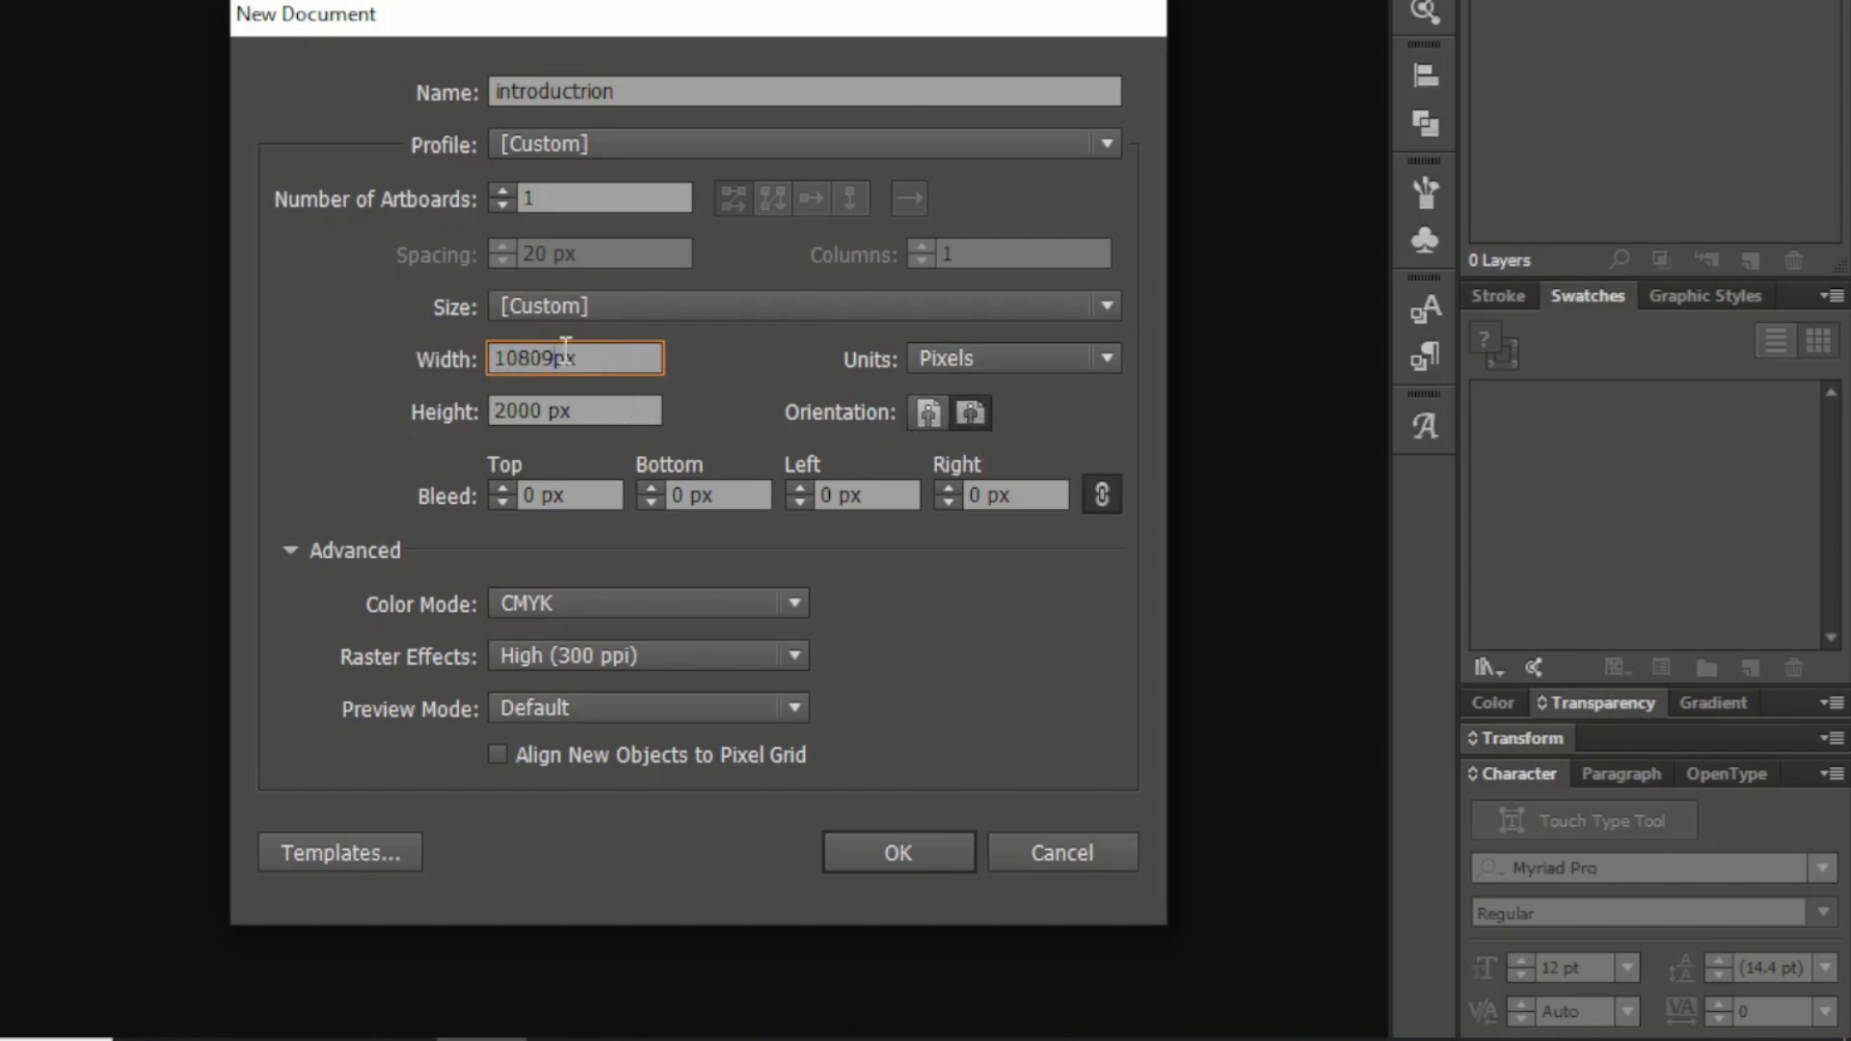
{"action": "key", "text": "BackSpace"}
{"action": "key", "text": "BackSpace"}
{"action": "key", "text": "BackSpace"}
{"action": "key", "text": "BackSpace"}
{"action": "key", "text": "BackSpace"}
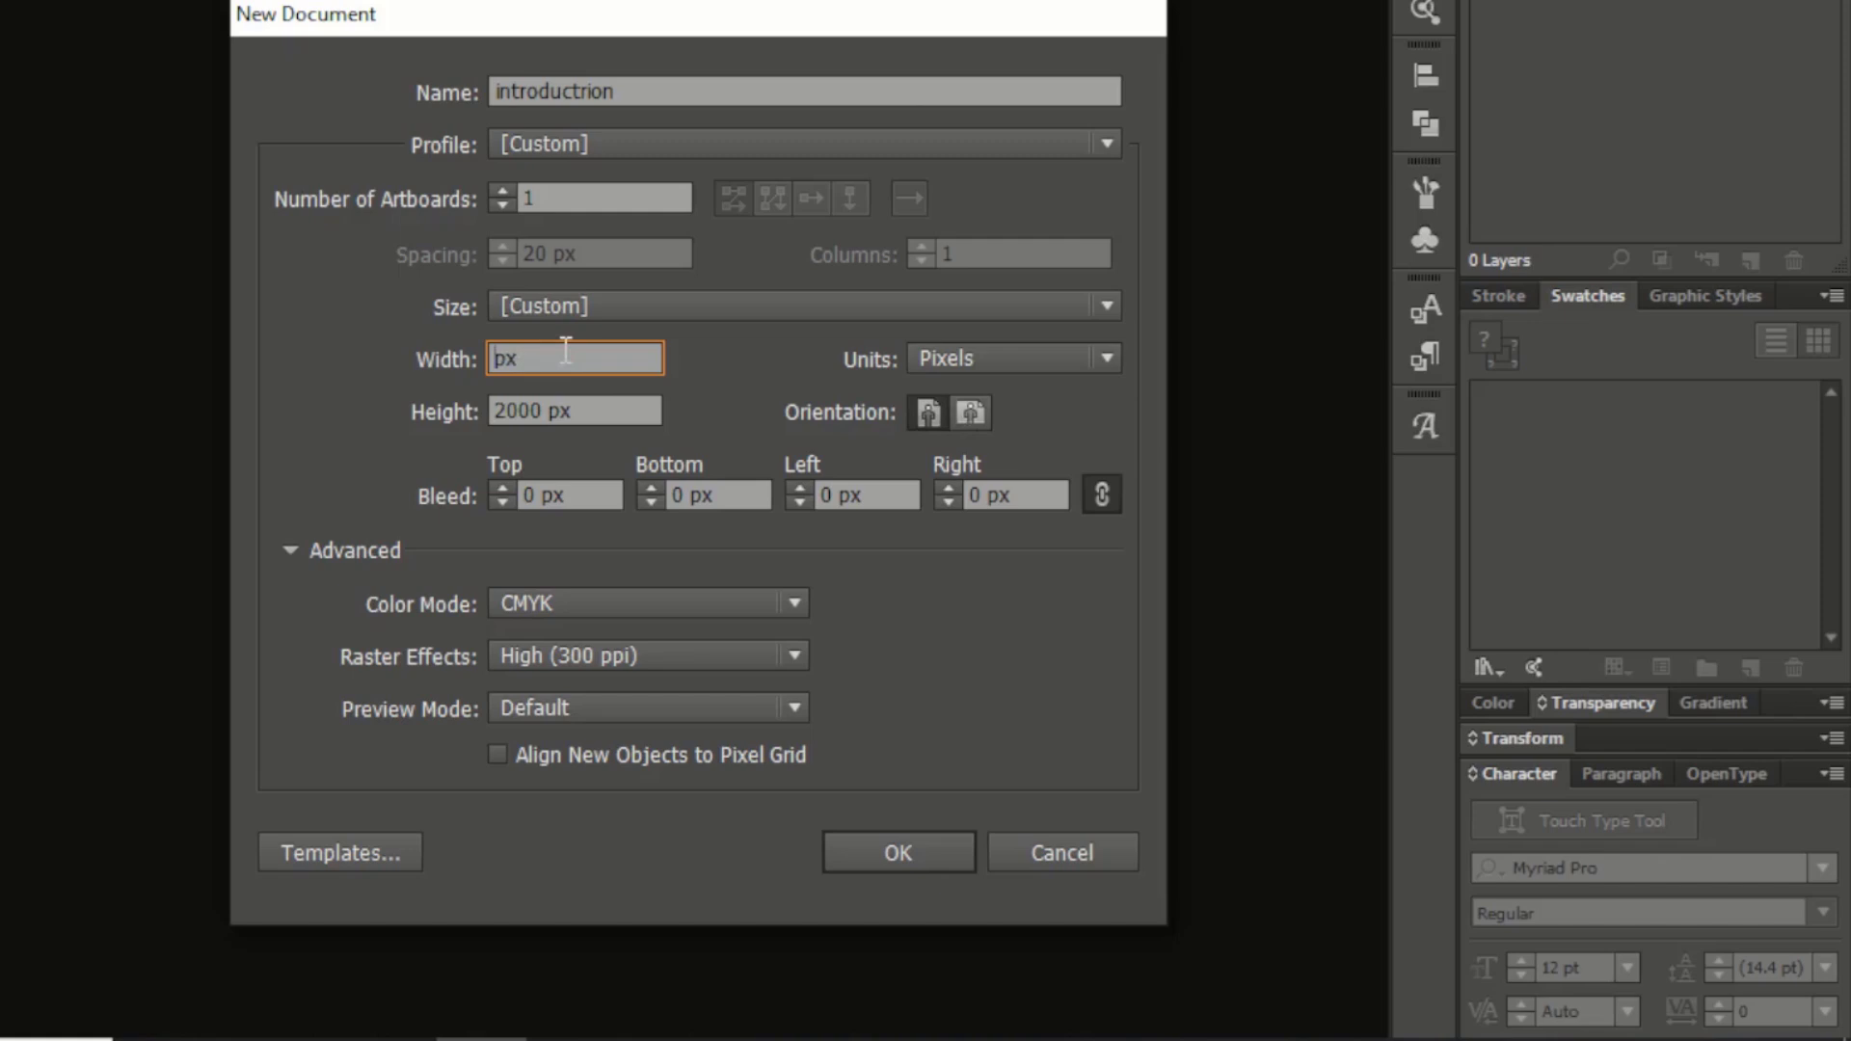
{"action": "type", "text": "299"}
{"action": "key", "text": "BackSpace"}
{"action": "key", "text": "BackSpace"}
{"action": "type", "text": "000"}
Choose portrait orientation with pixels as the units, and create the document
{"action": "left_click", "coordinate": [929, 424]}
{"action": "left_click", "coordinate": [969, 356]}
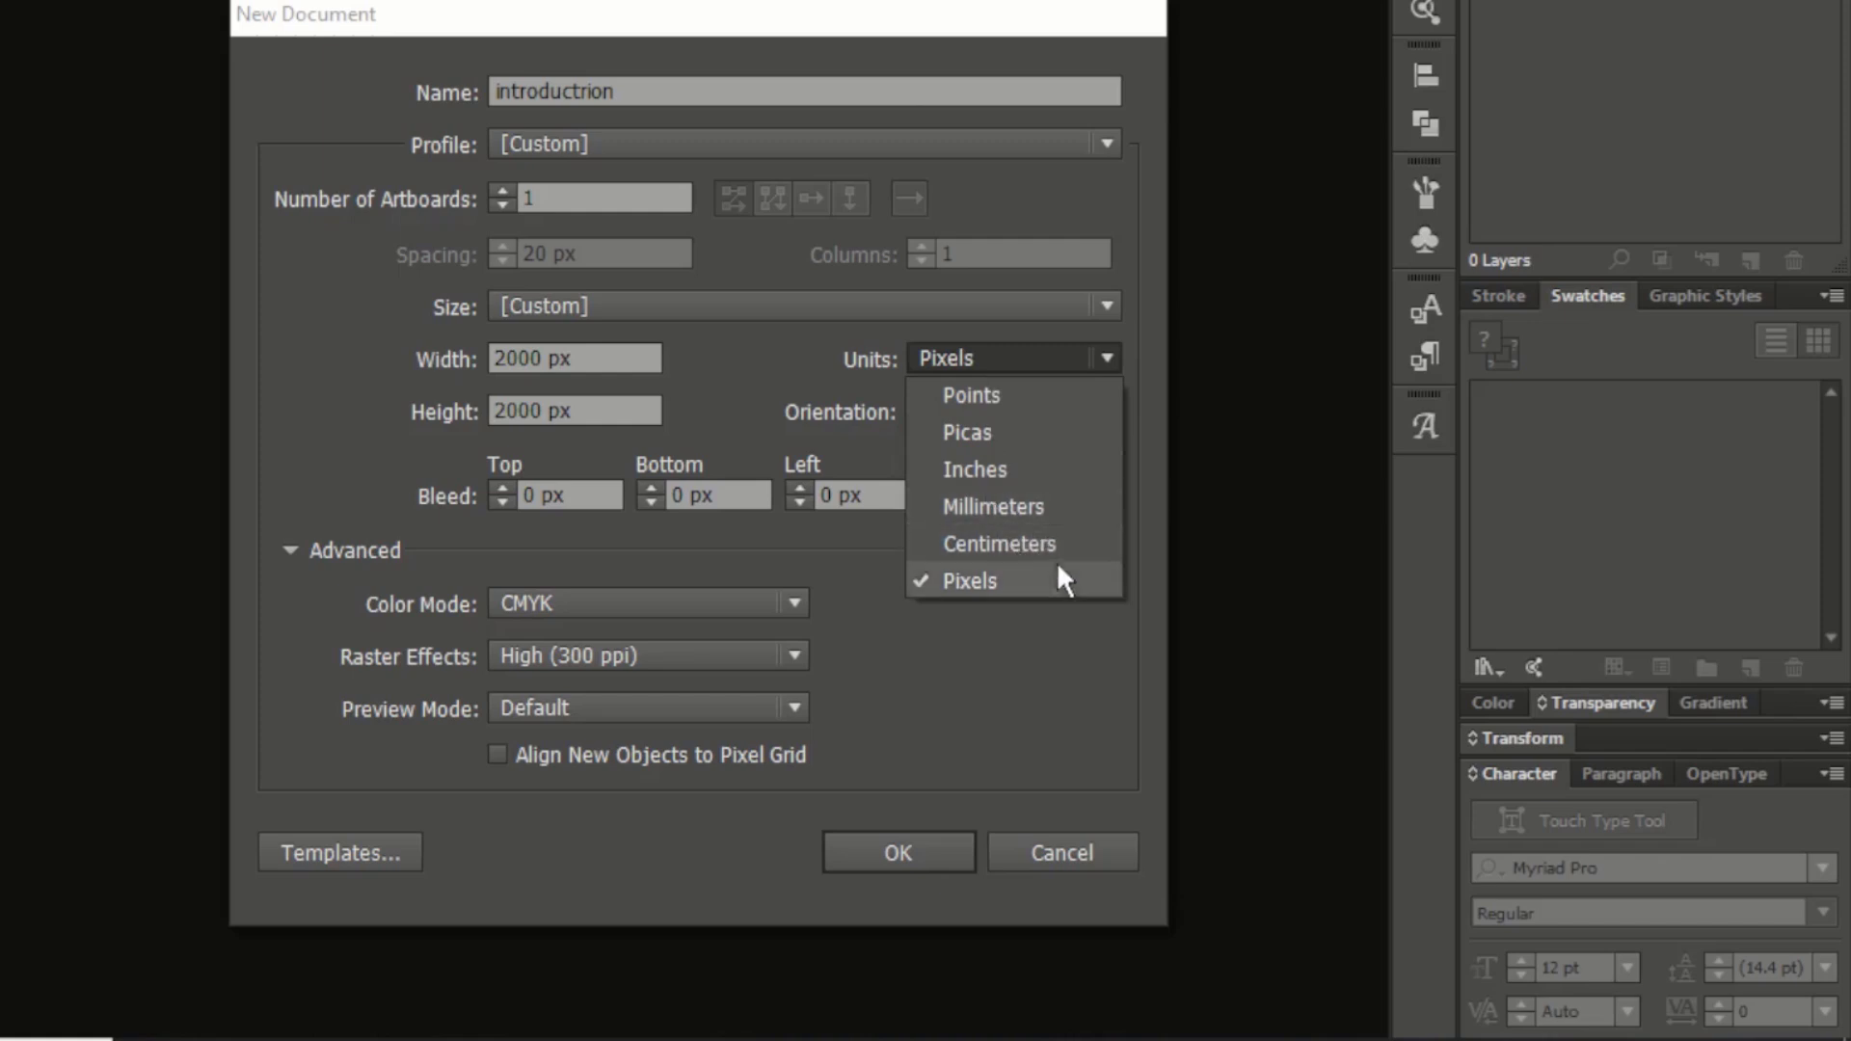
{"action": "left_click", "coordinate": [998, 596]}
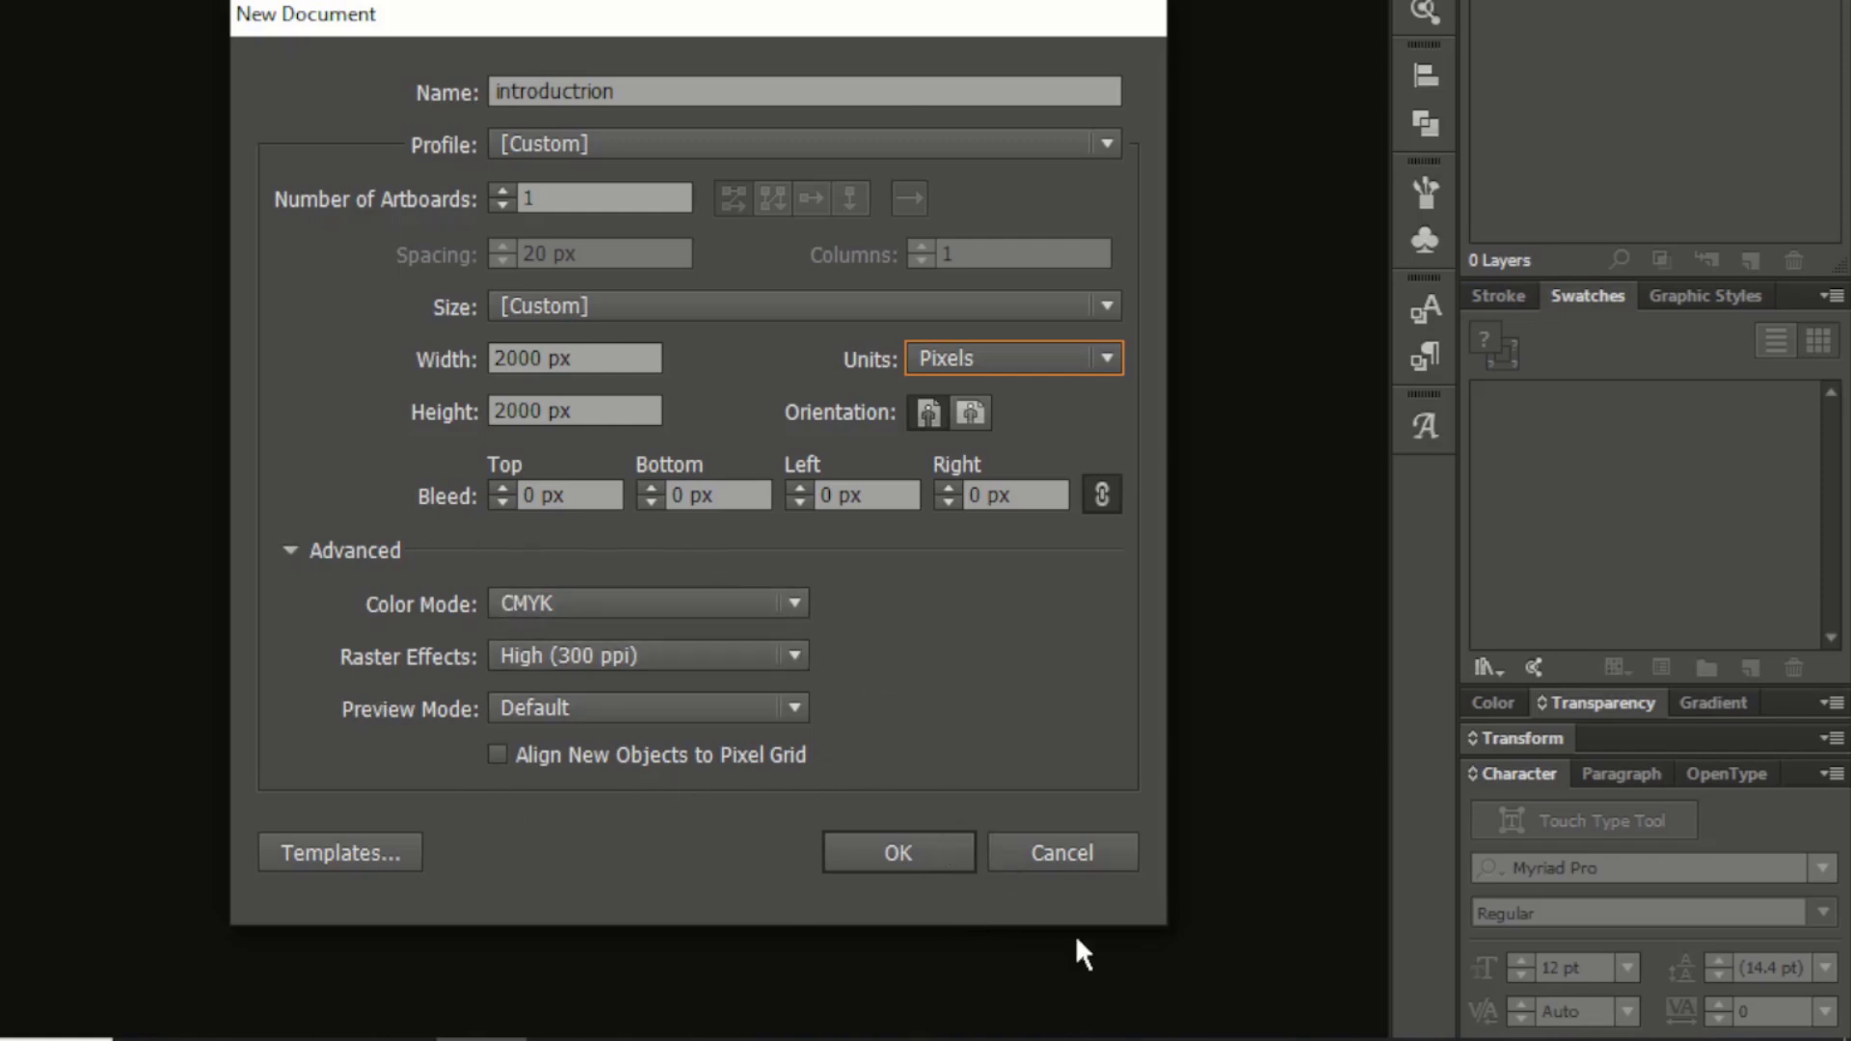
{"action": "left_click", "coordinate": [898, 852]}
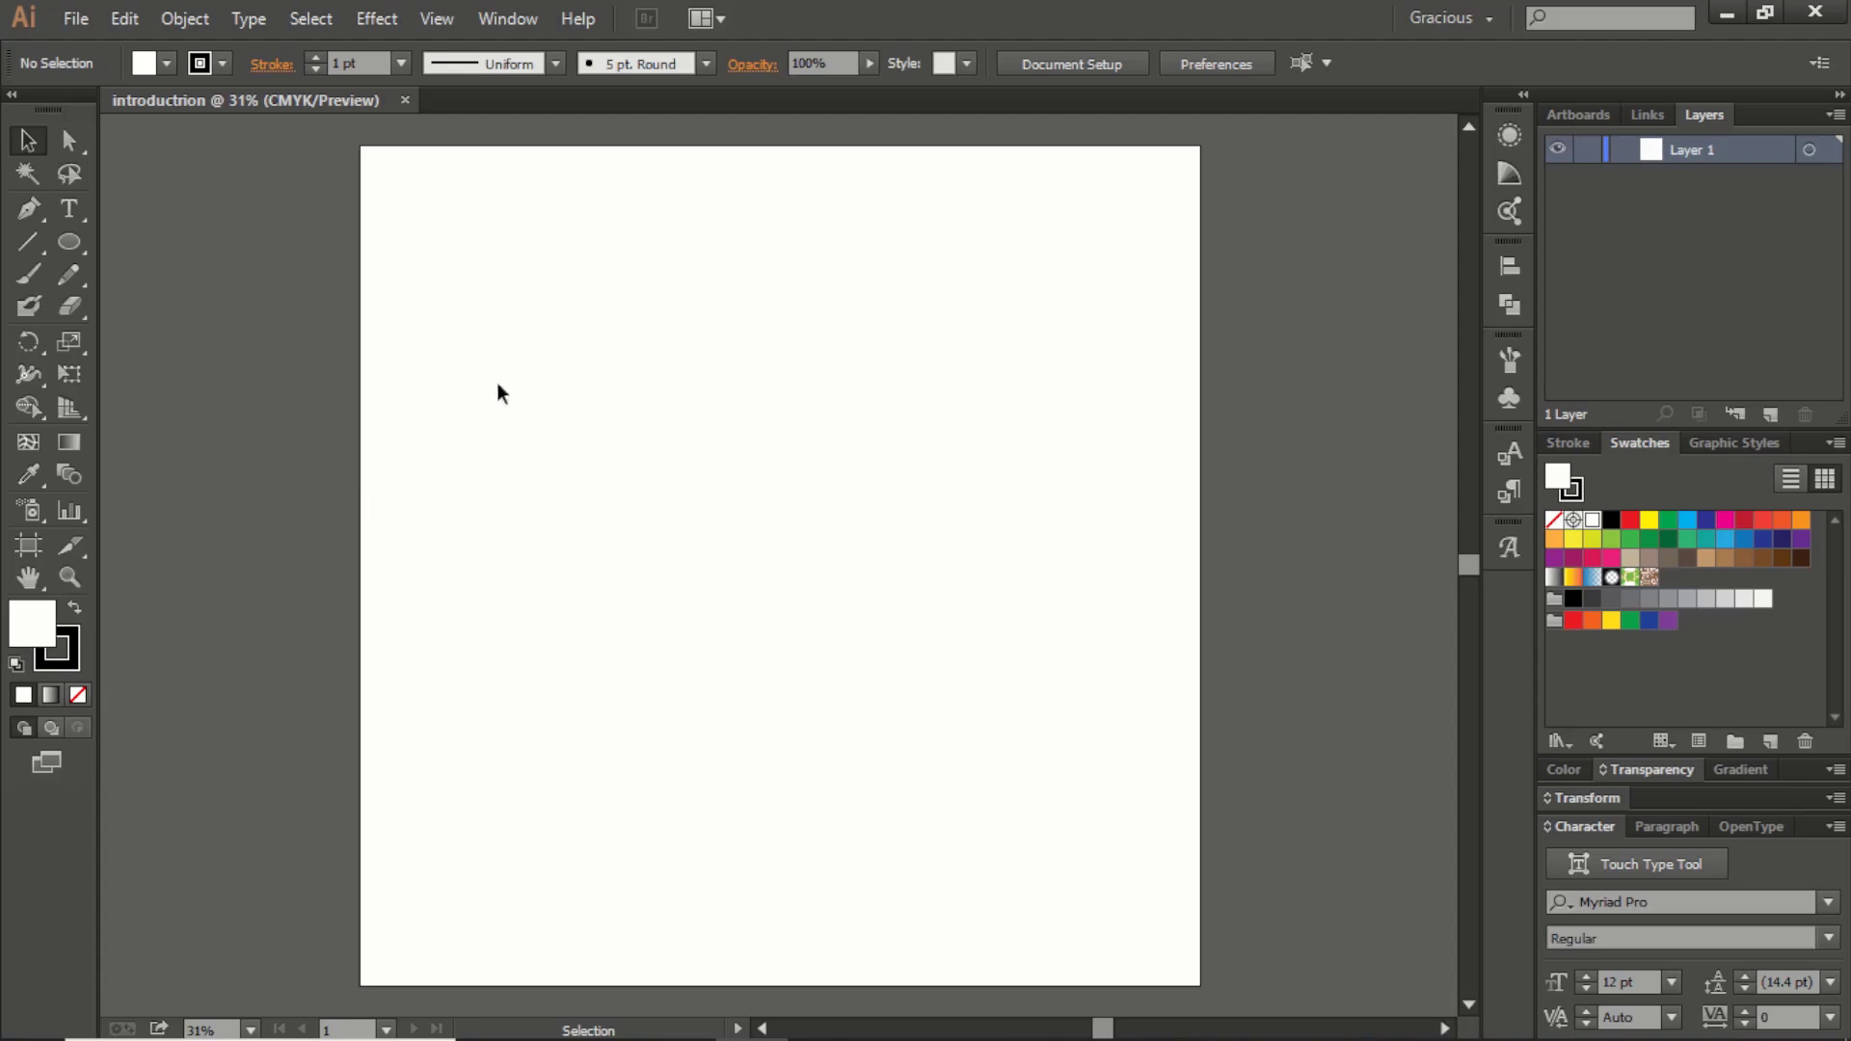
{"action": "left_click_drag", "start_coordinate": [314, 136], "coordinate": [1240, 904]}
{"action": "scroll", "coordinate": [922, 702], "scroll_direction": "up", "scroll_amount": 3}
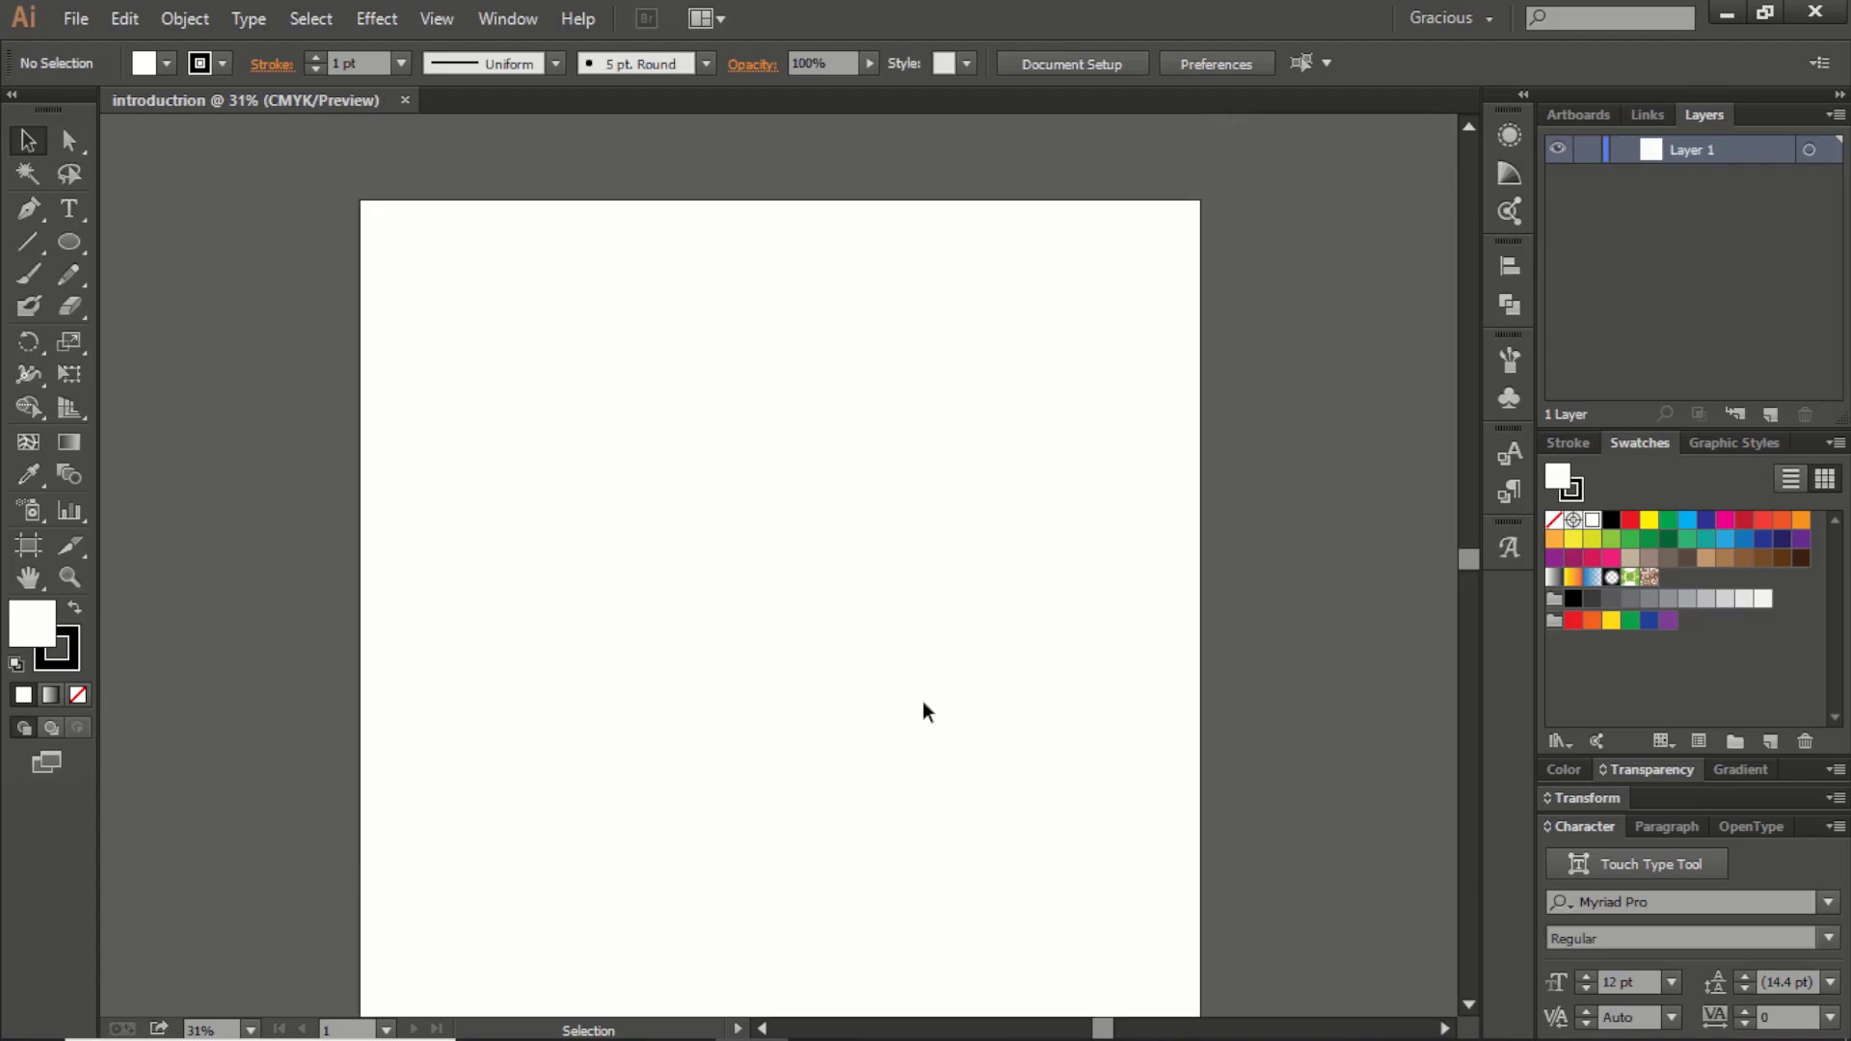
{"action": "scroll", "coordinate": [923, 712], "scroll_direction": "down", "scroll_amount": 1}
{"action": "scroll", "coordinate": [896, 684], "scroll_direction": "down", "scroll_amount": 1}
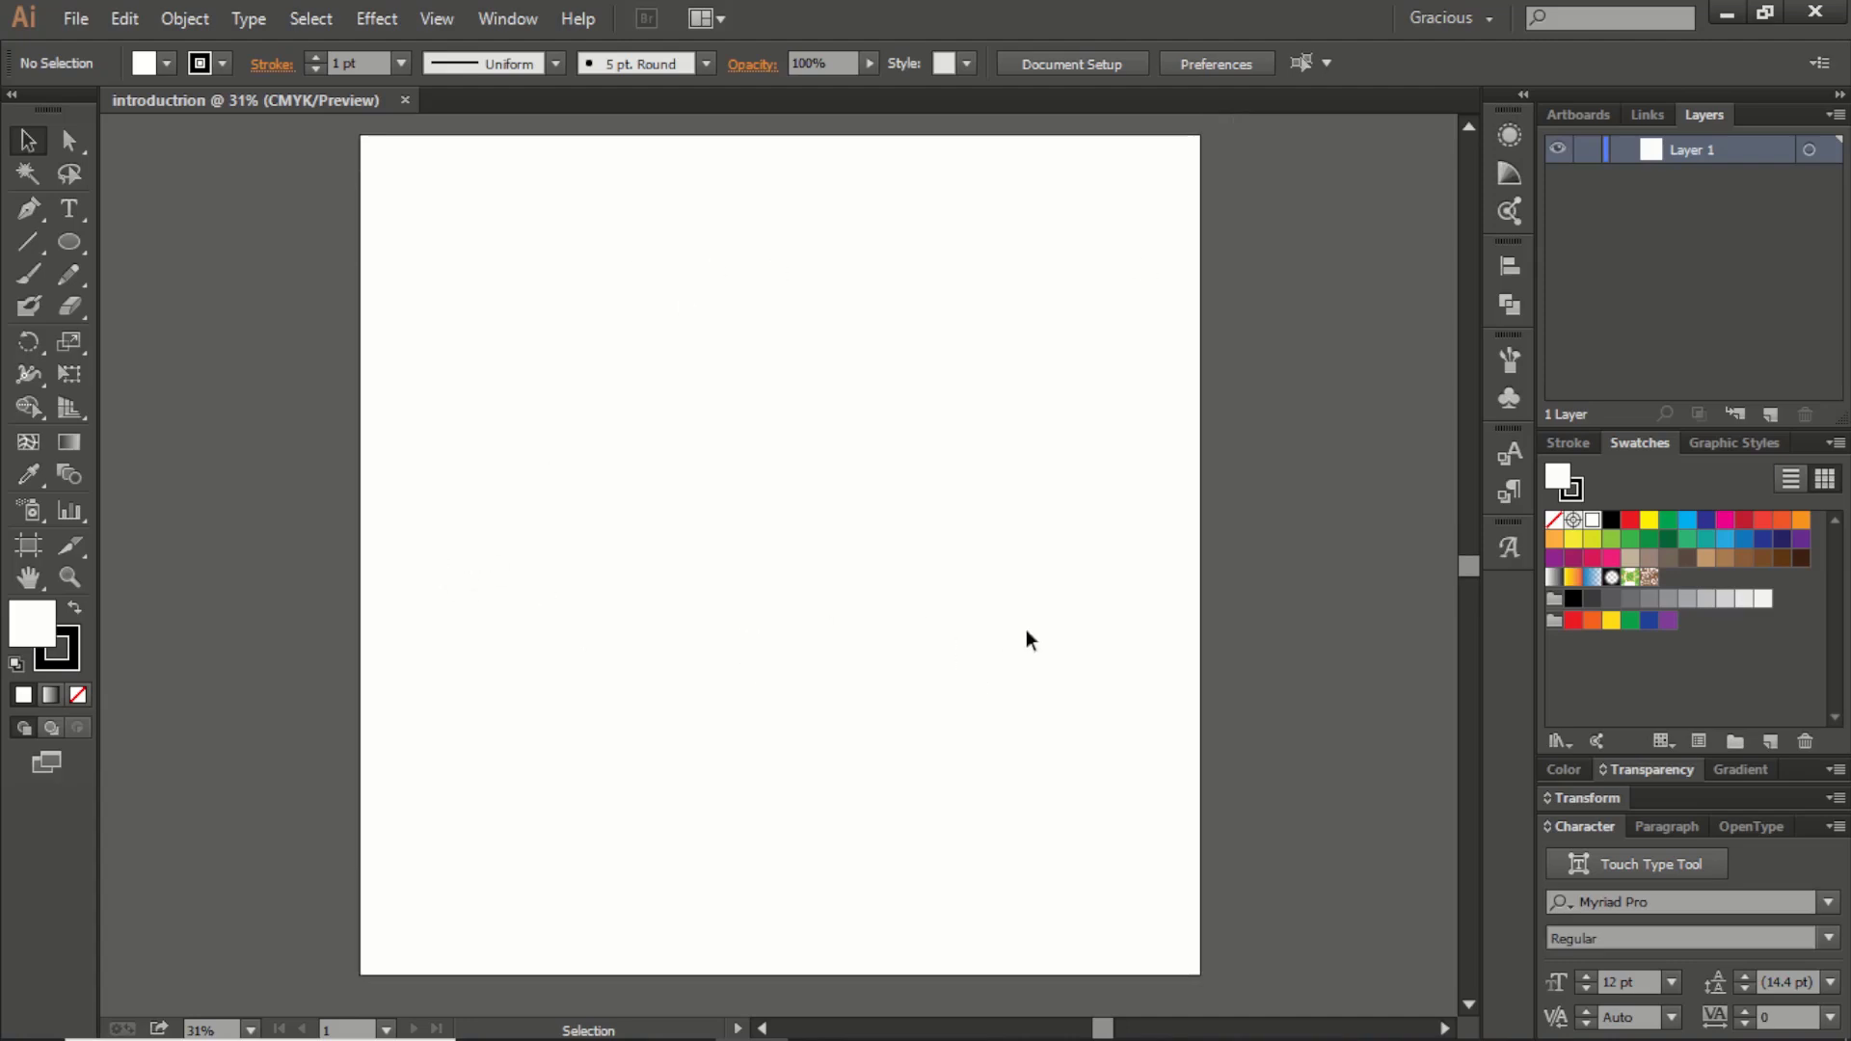
{"action": "left_click_drag", "start_coordinate": [785, 678], "coordinate": [706, 759]}
{"action": "left_click_drag", "start_coordinate": [333, 160], "coordinate": [1258, 905]}
Draw a rectangle with the Rectangle tool that covers the whole artboard from corner to corner
{"action": "left_click", "coordinate": [81, 250]}
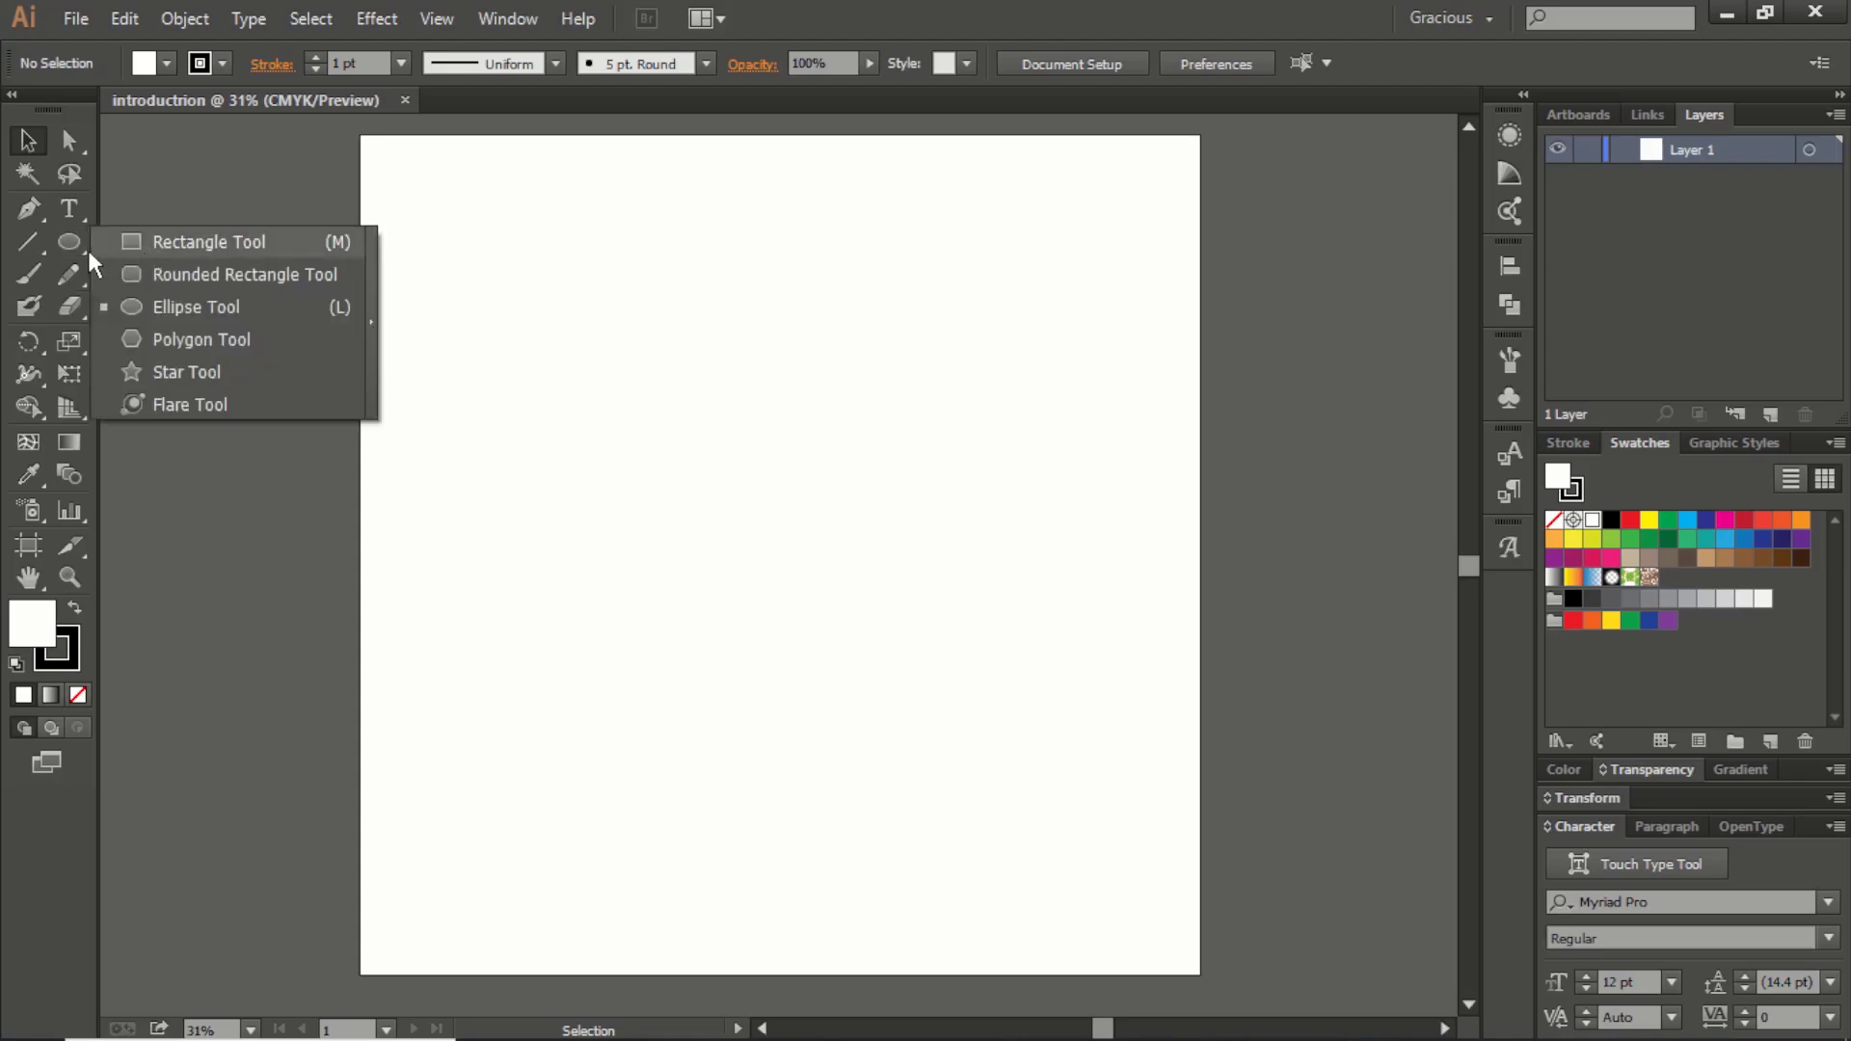
{"action": "left_click", "coordinate": [141, 250]}
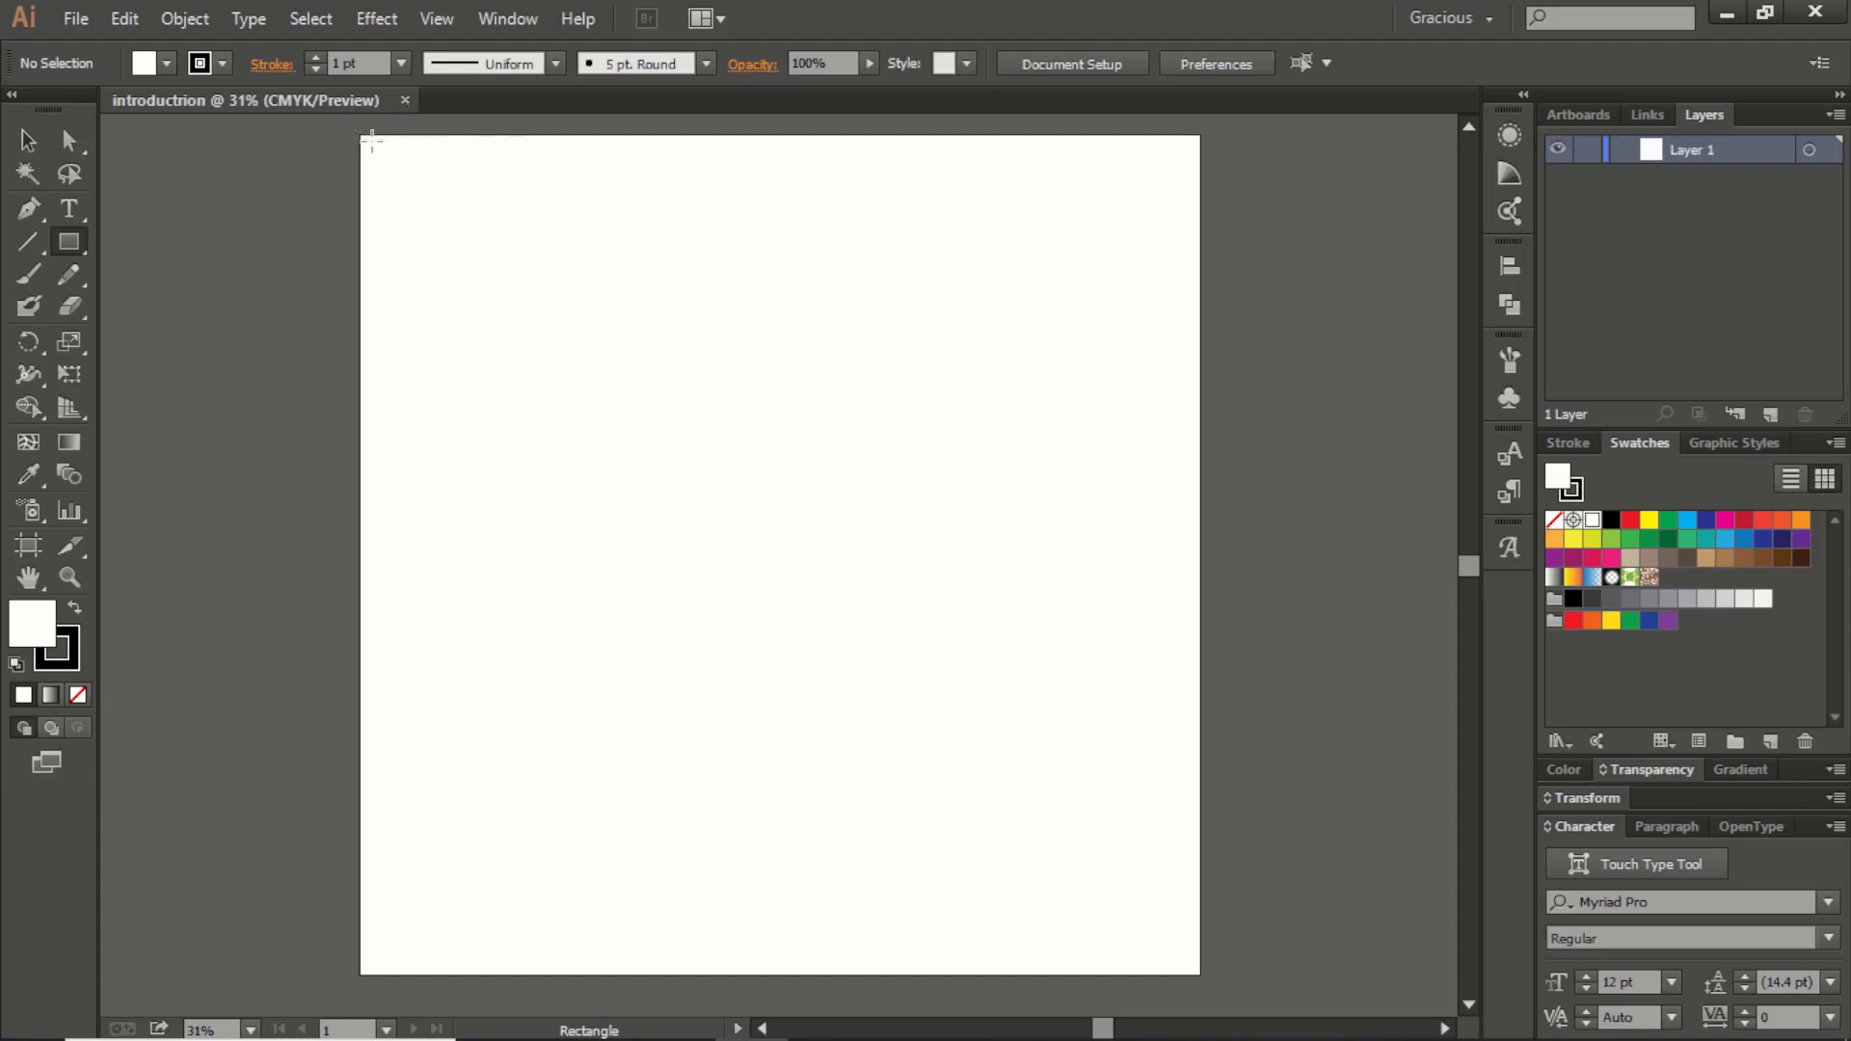
{"action": "left_click_drag", "start_coordinate": [359, 135], "coordinate": [1199, 973]}
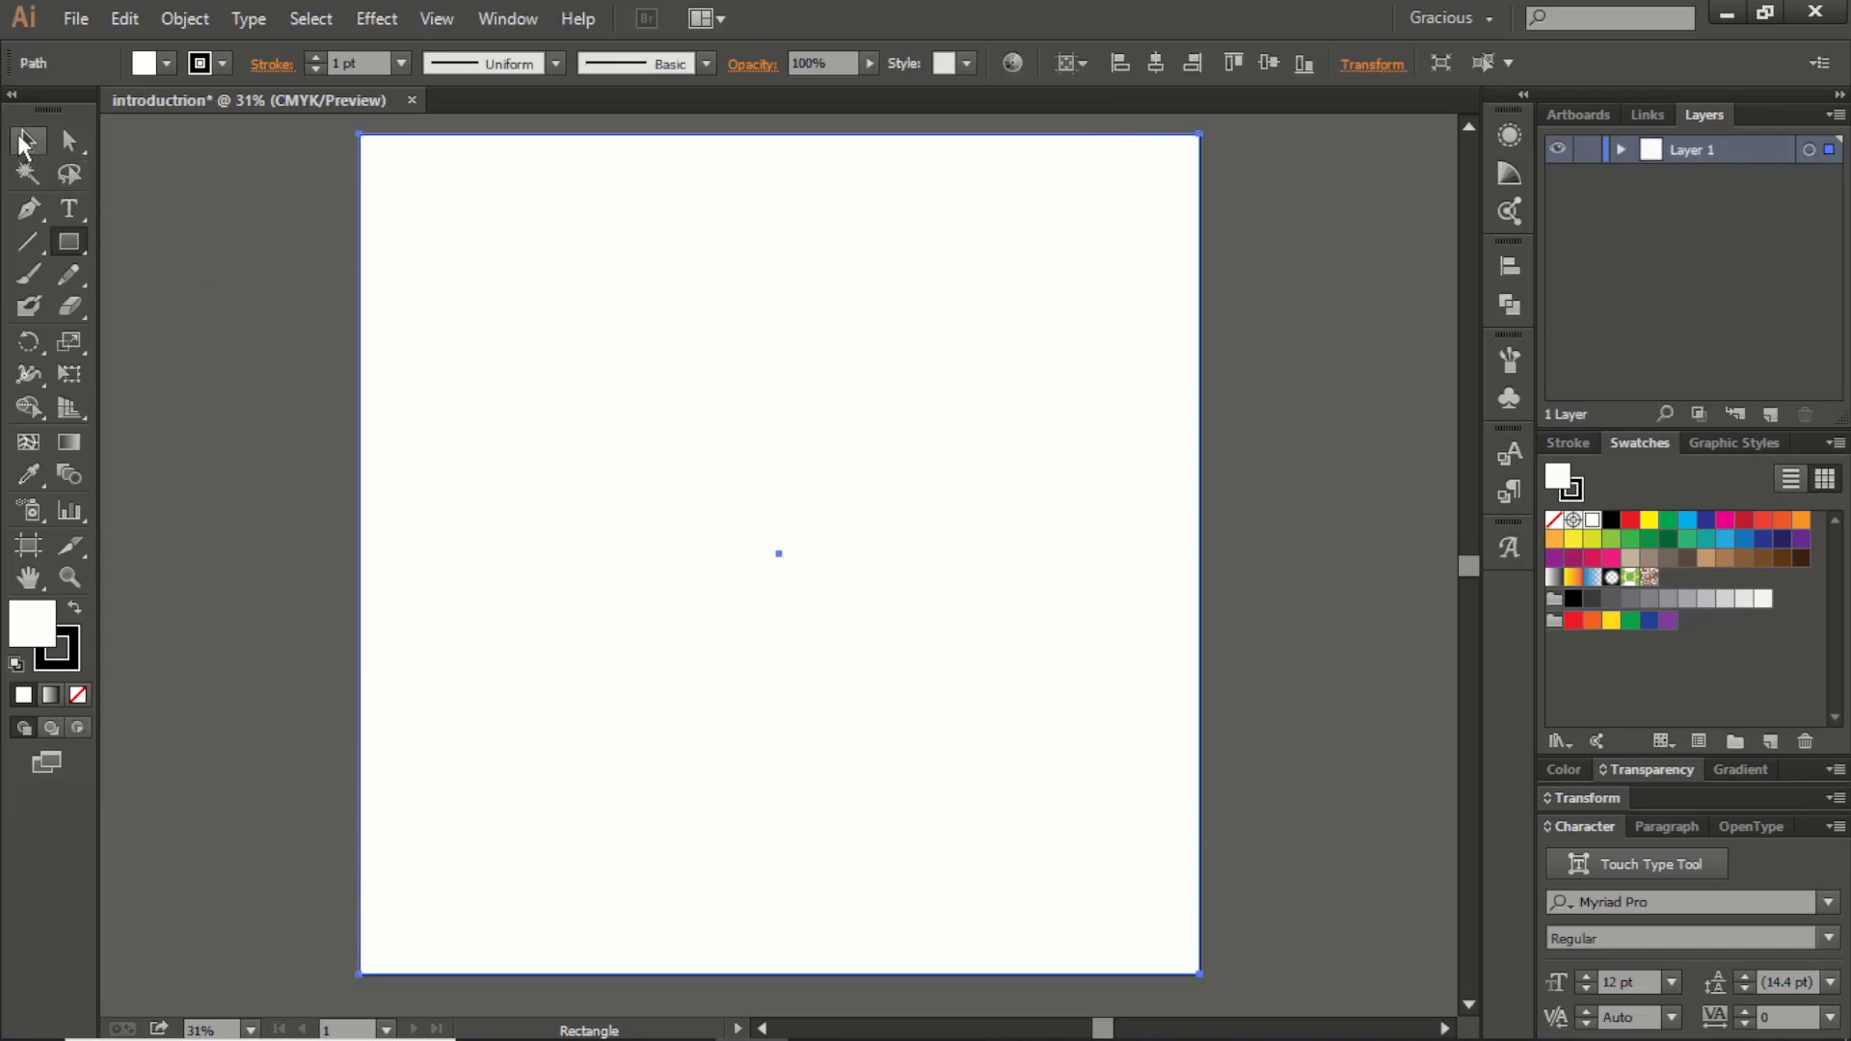
Try black, green and yellow fills on the artboard-sized rectangle, settle on the orange-red swatch, and deselect the rectangle
{"action": "left_click", "coordinate": [26, 142]}
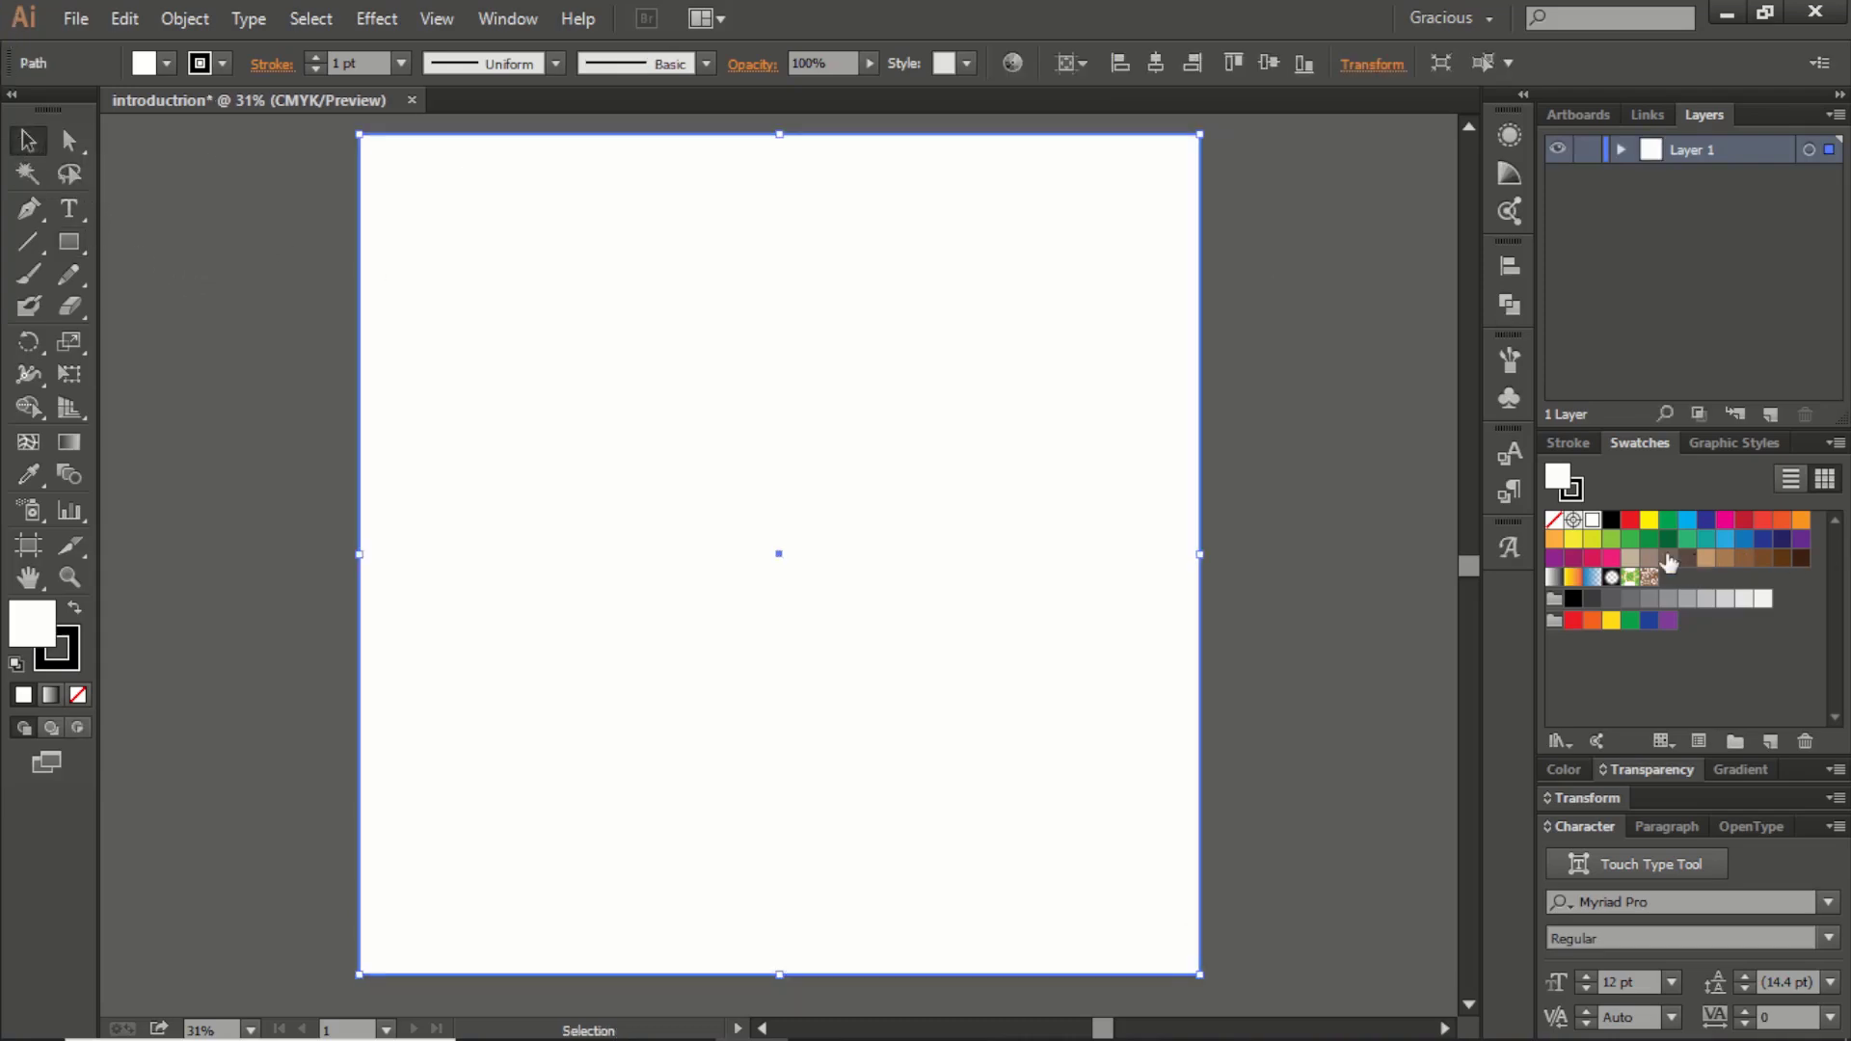
{"action": "left_click", "coordinate": [1611, 520]}
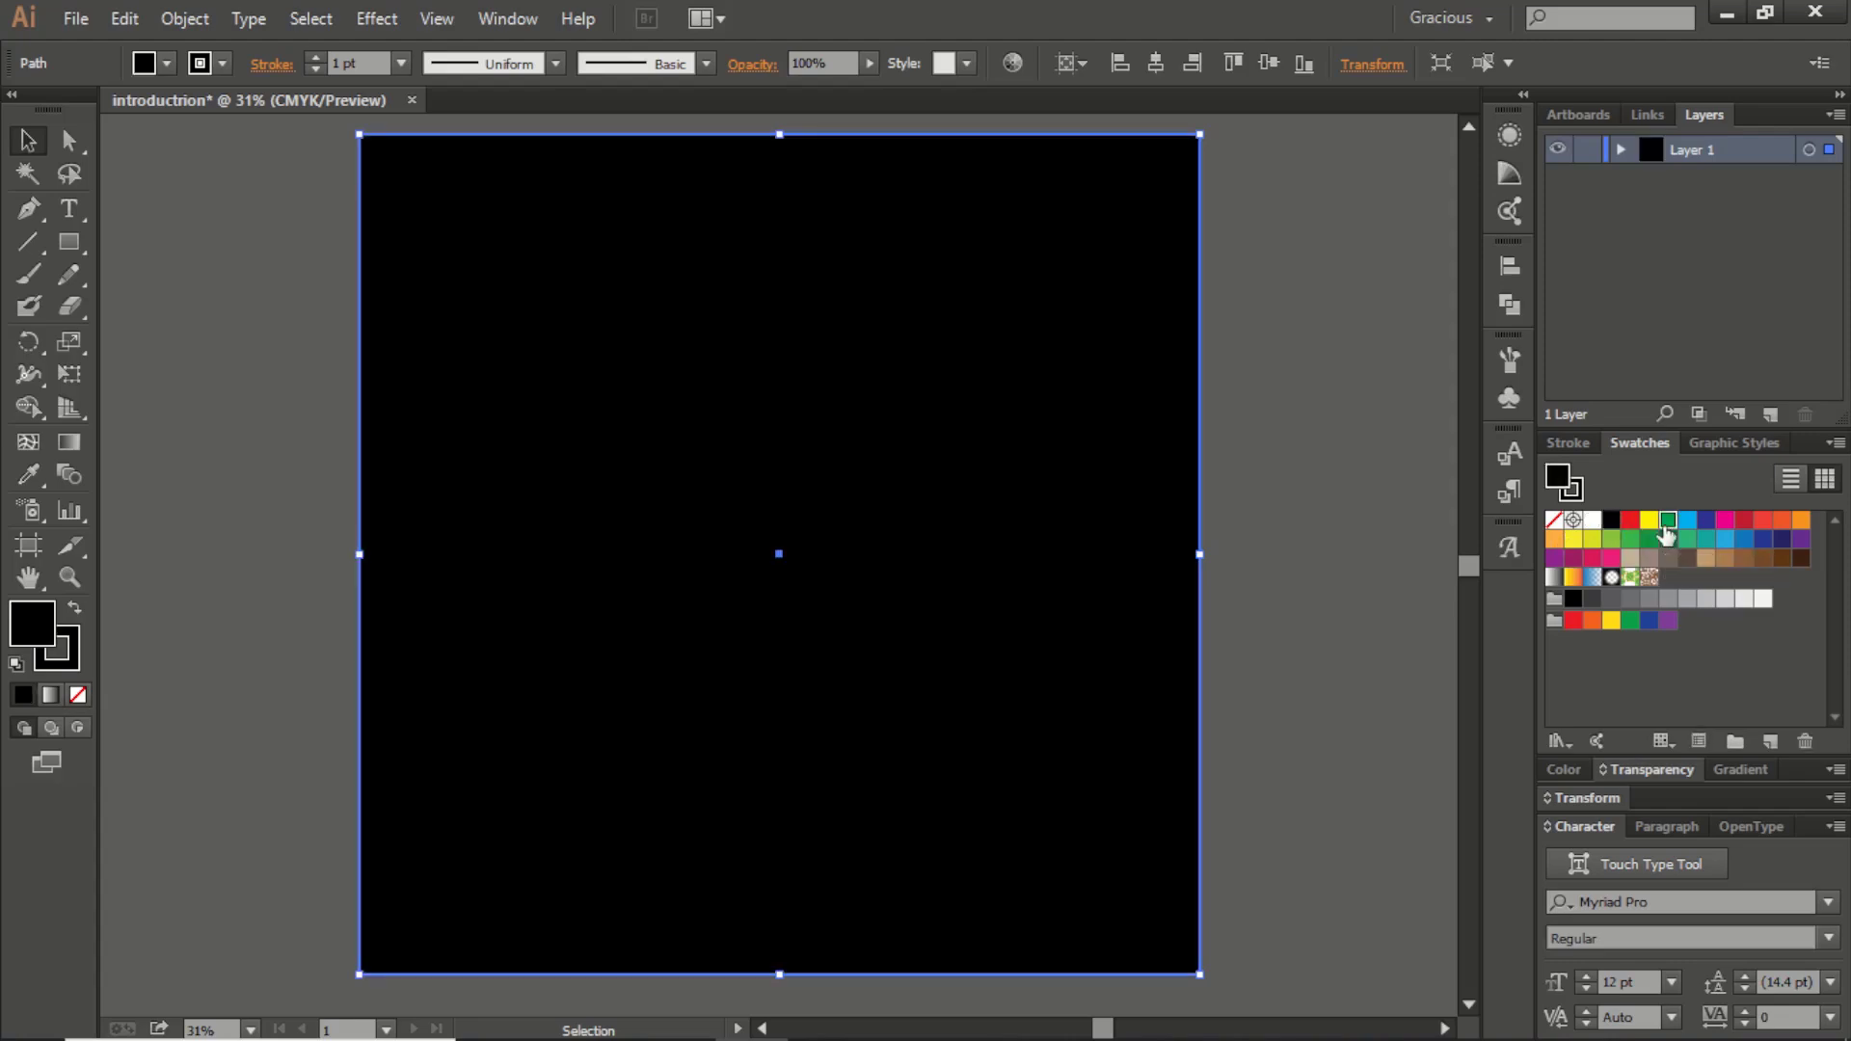
{"action": "left_click", "coordinate": [1667, 523]}
{"action": "left_click", "coordinate": [1648, 519]}
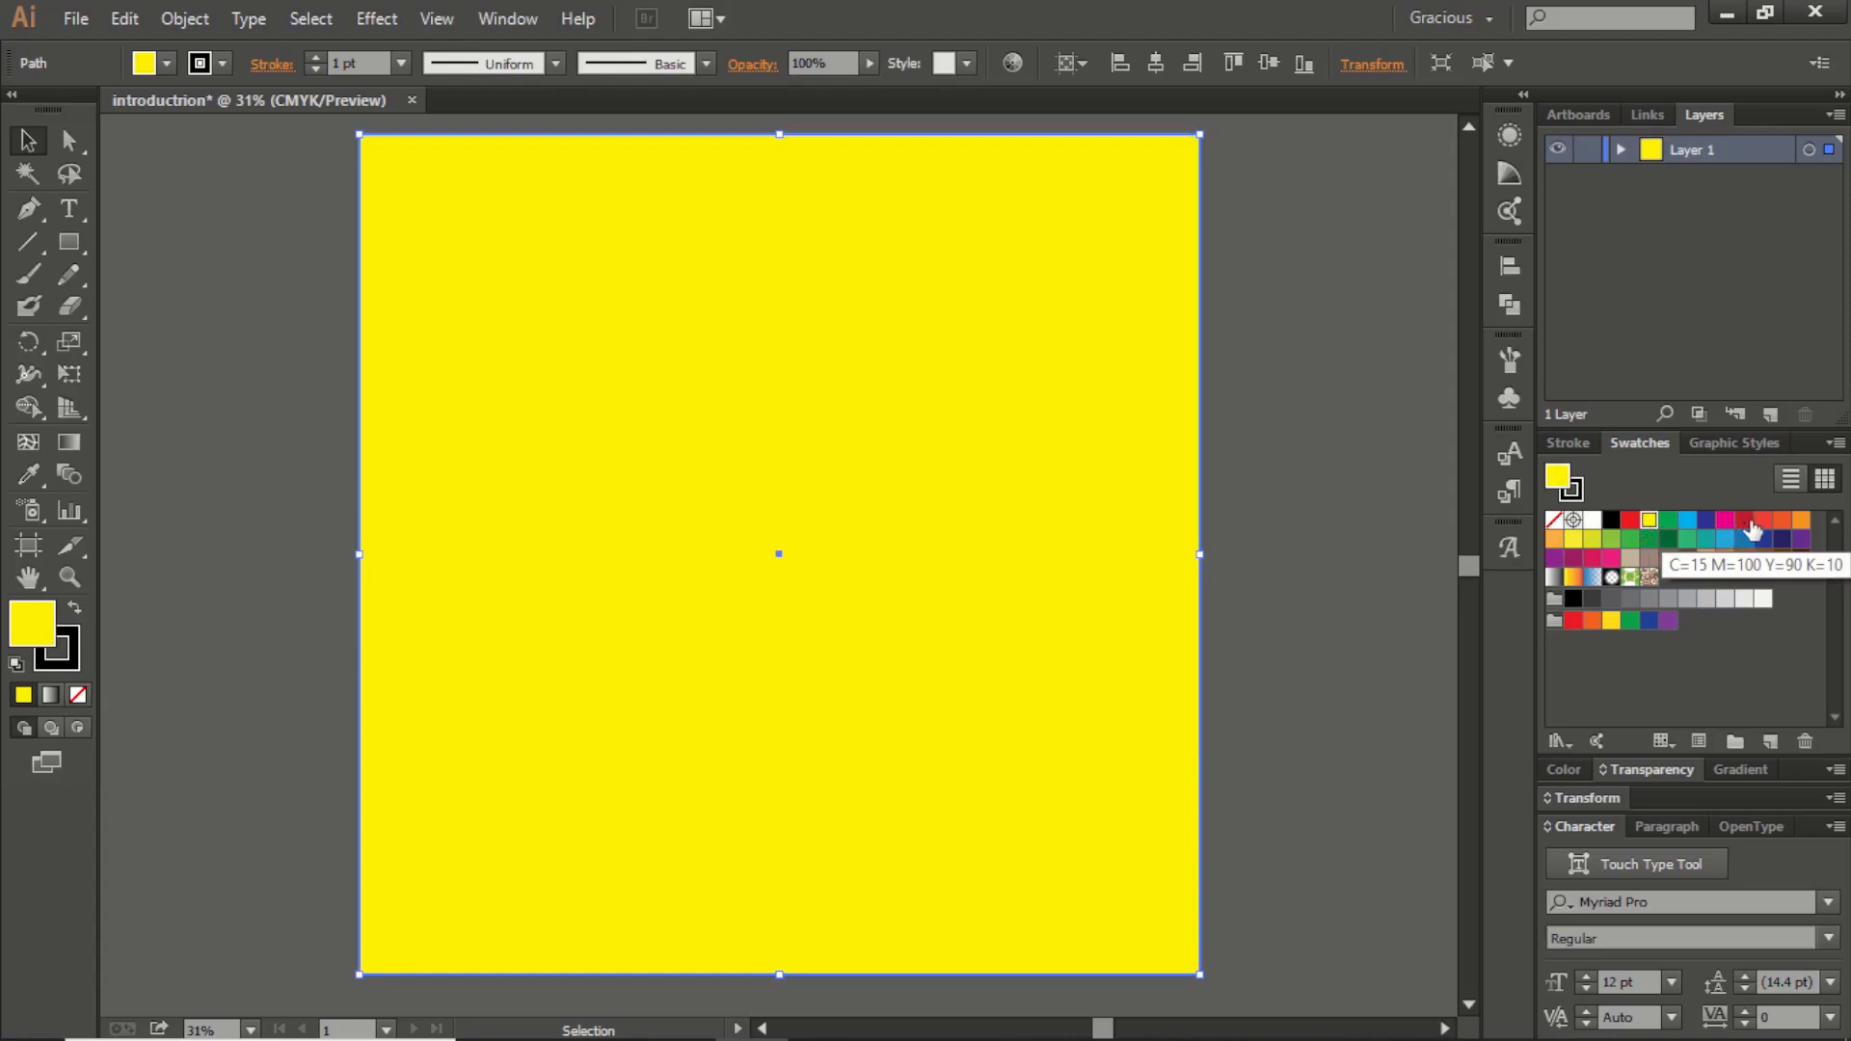
{"action": "left_click", "coordinate": [1781, 522]}
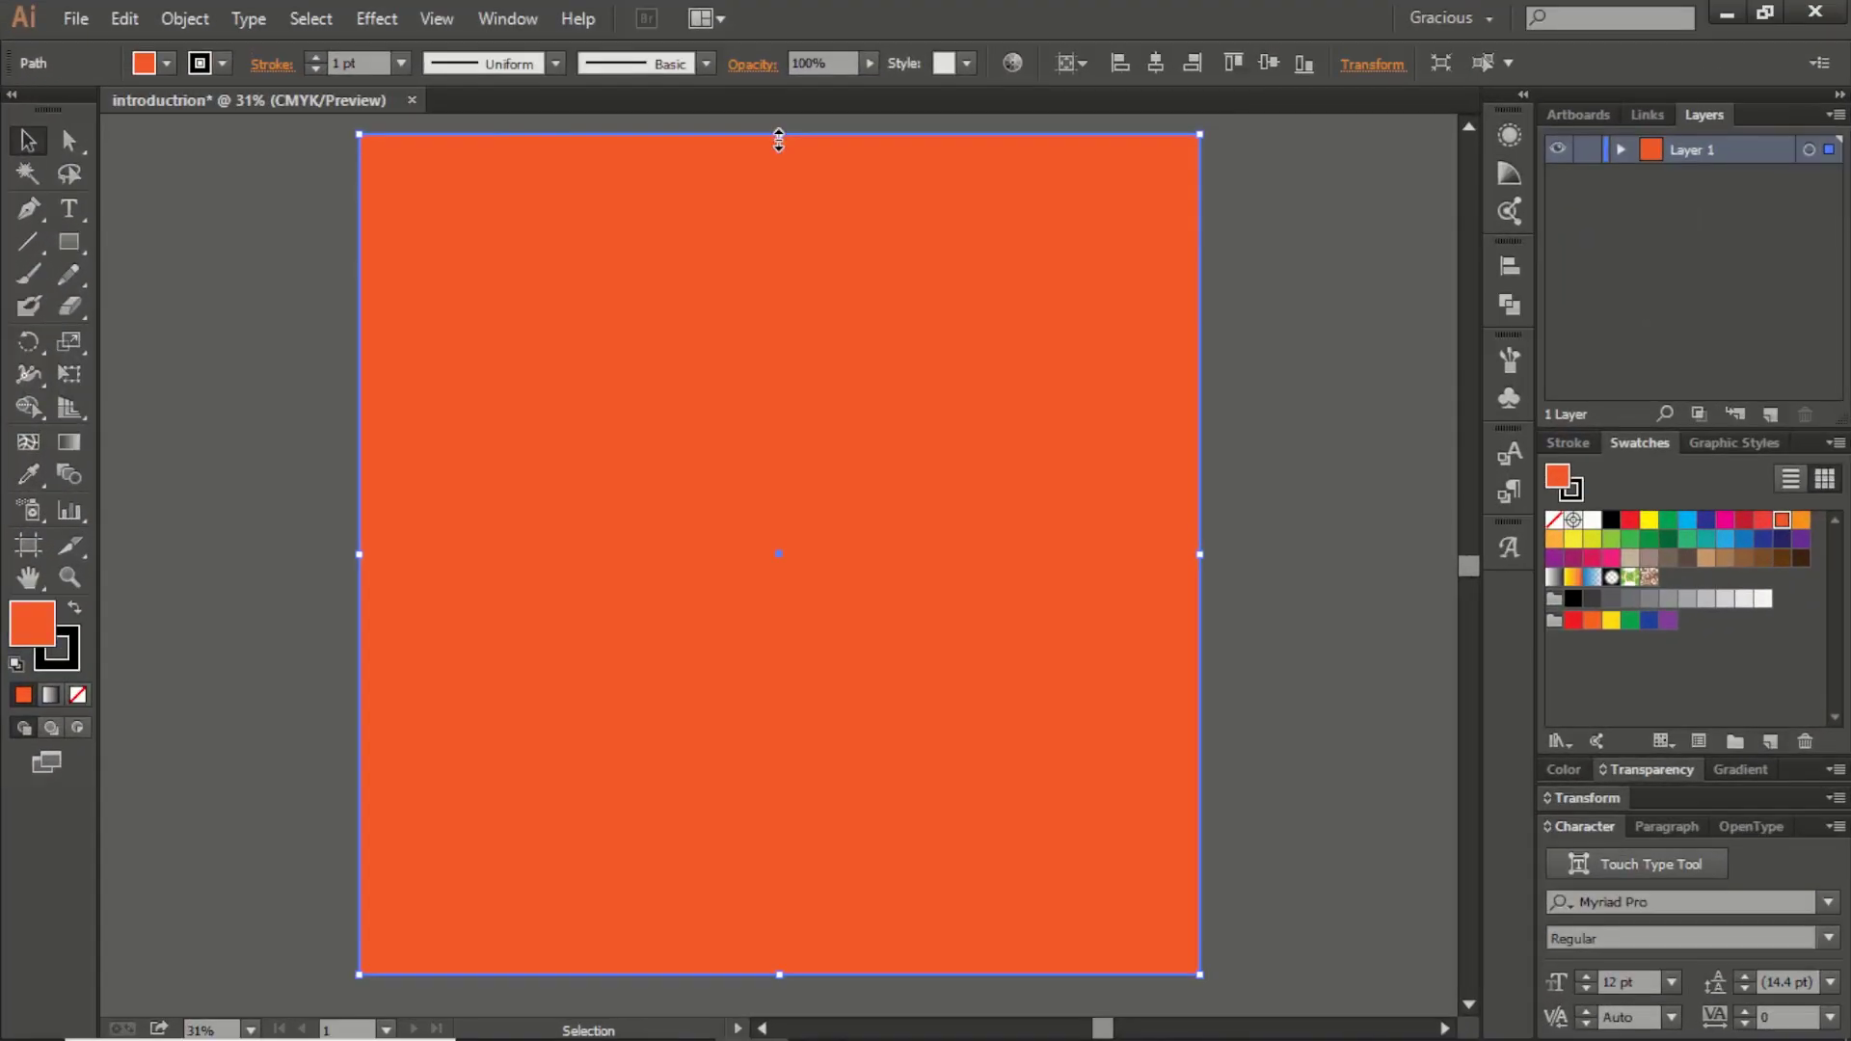
{"action": "mouse_move", "coordinate": [833, 280]}
{"action": "left_mouse_down"}
{"action": "mouse_move", "coordinate": [838, 296]}
{"action": "mouse_move", "coordinate": [839, 281]}
{"action": "left_mouse_up"}
{"action": "left_click_drag", "start_coordinate": [786, 135], "coordinate": [788, 138]}
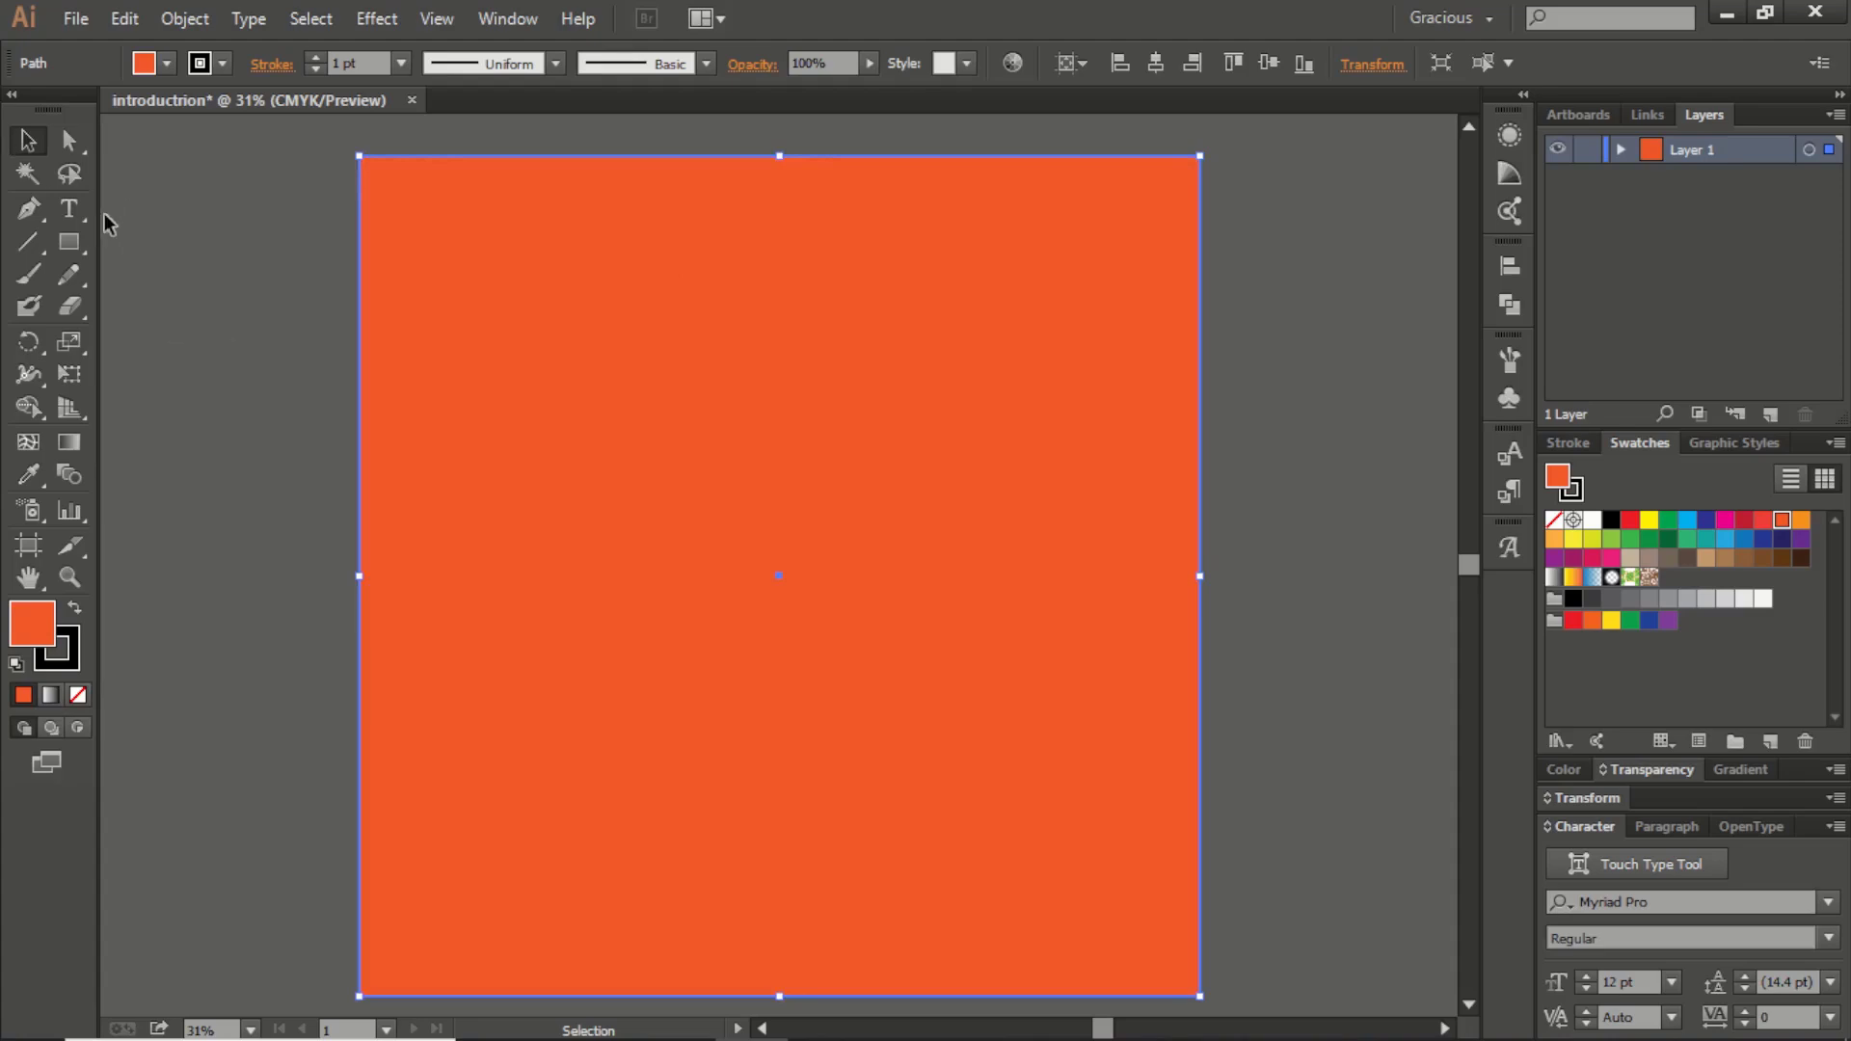
{"action": "left_click", "coordinate": [313, 256]}
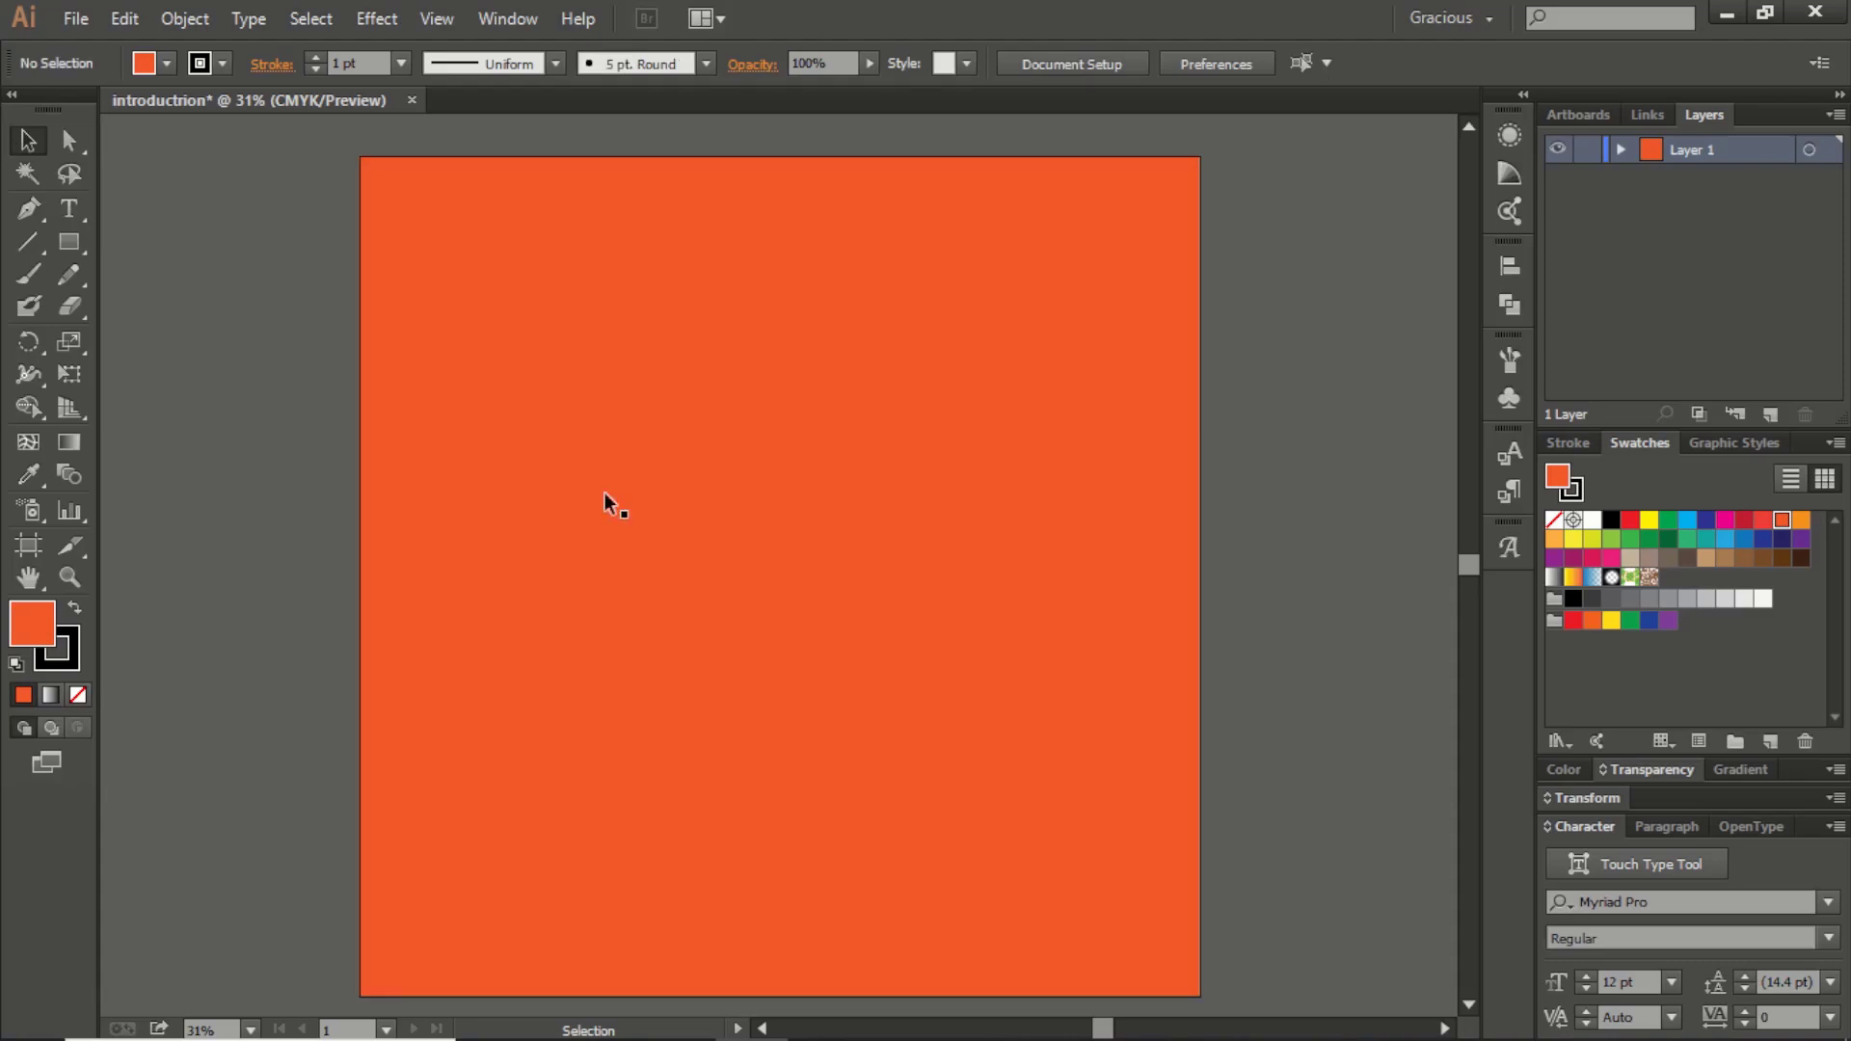
Start a text object with the Type tool on the upper half of the artboard and raise its font size to 82 pt
{"action": "left_click", "coordinate": [65, 214]}
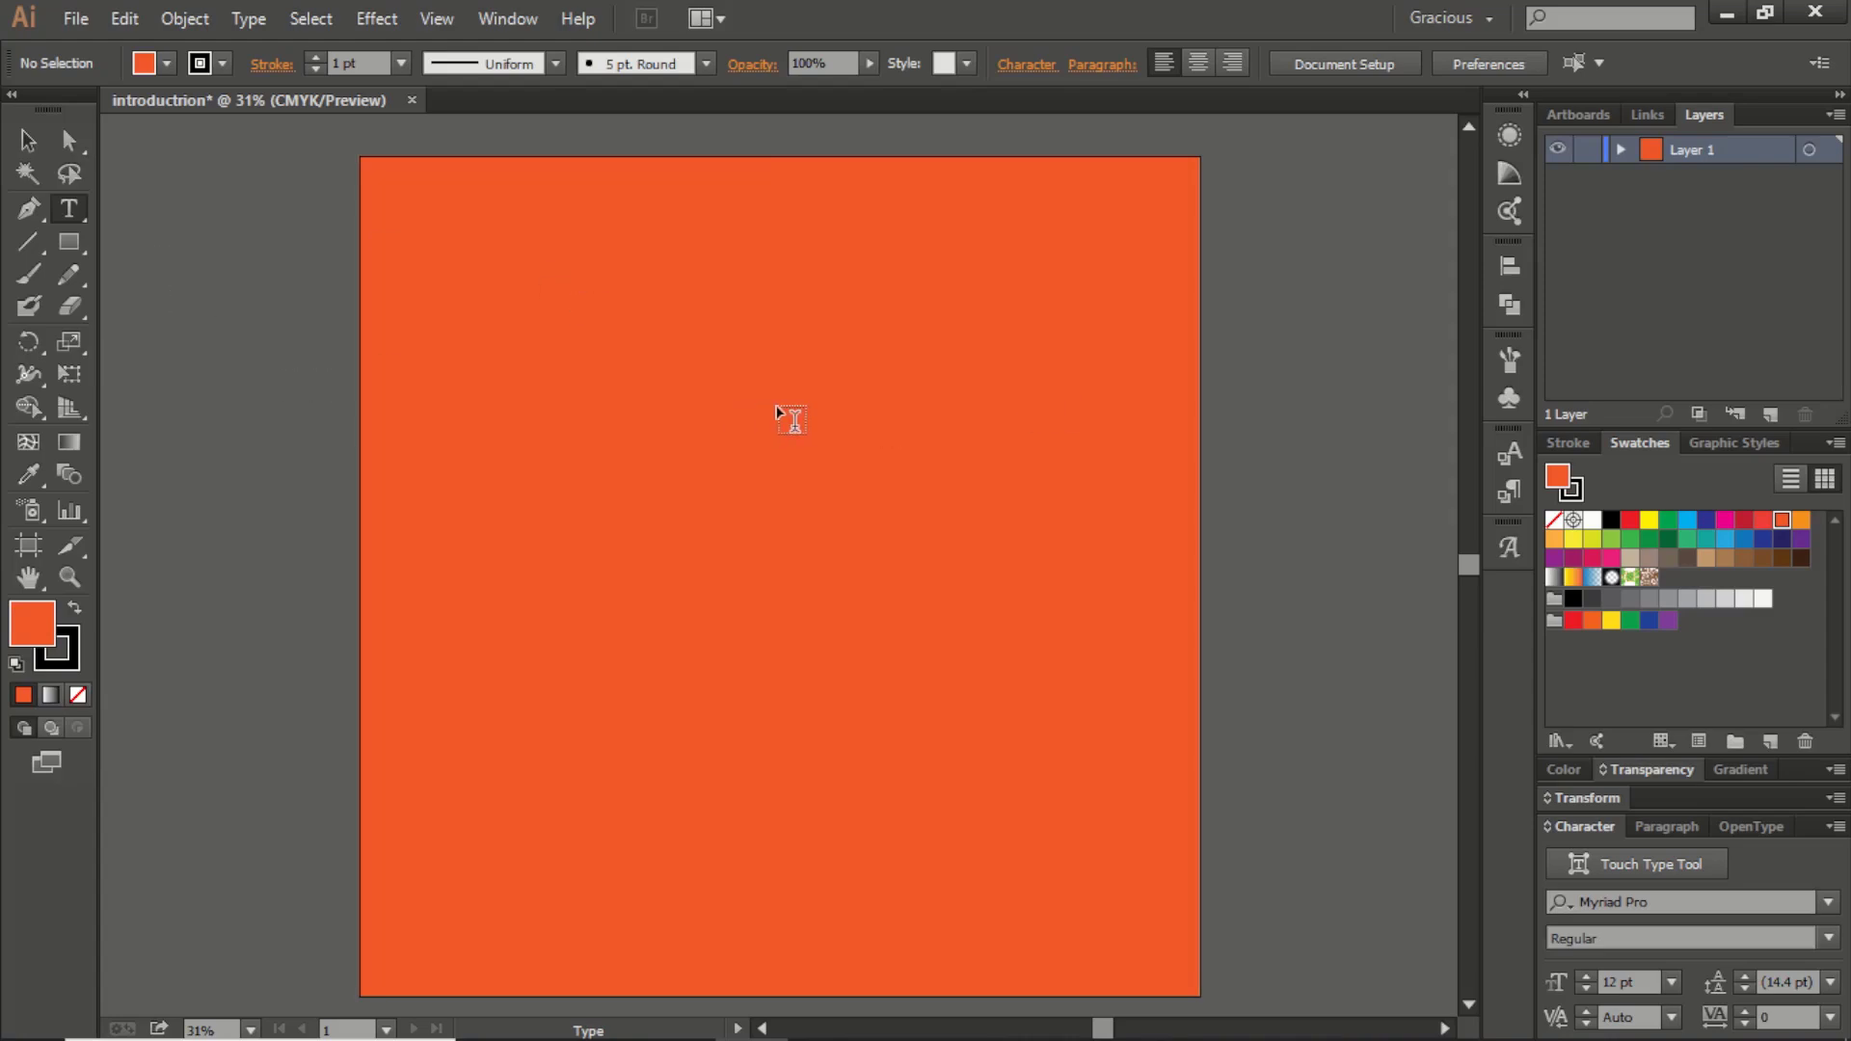
{"action": "left_click", "coordinate": [25, 143]}
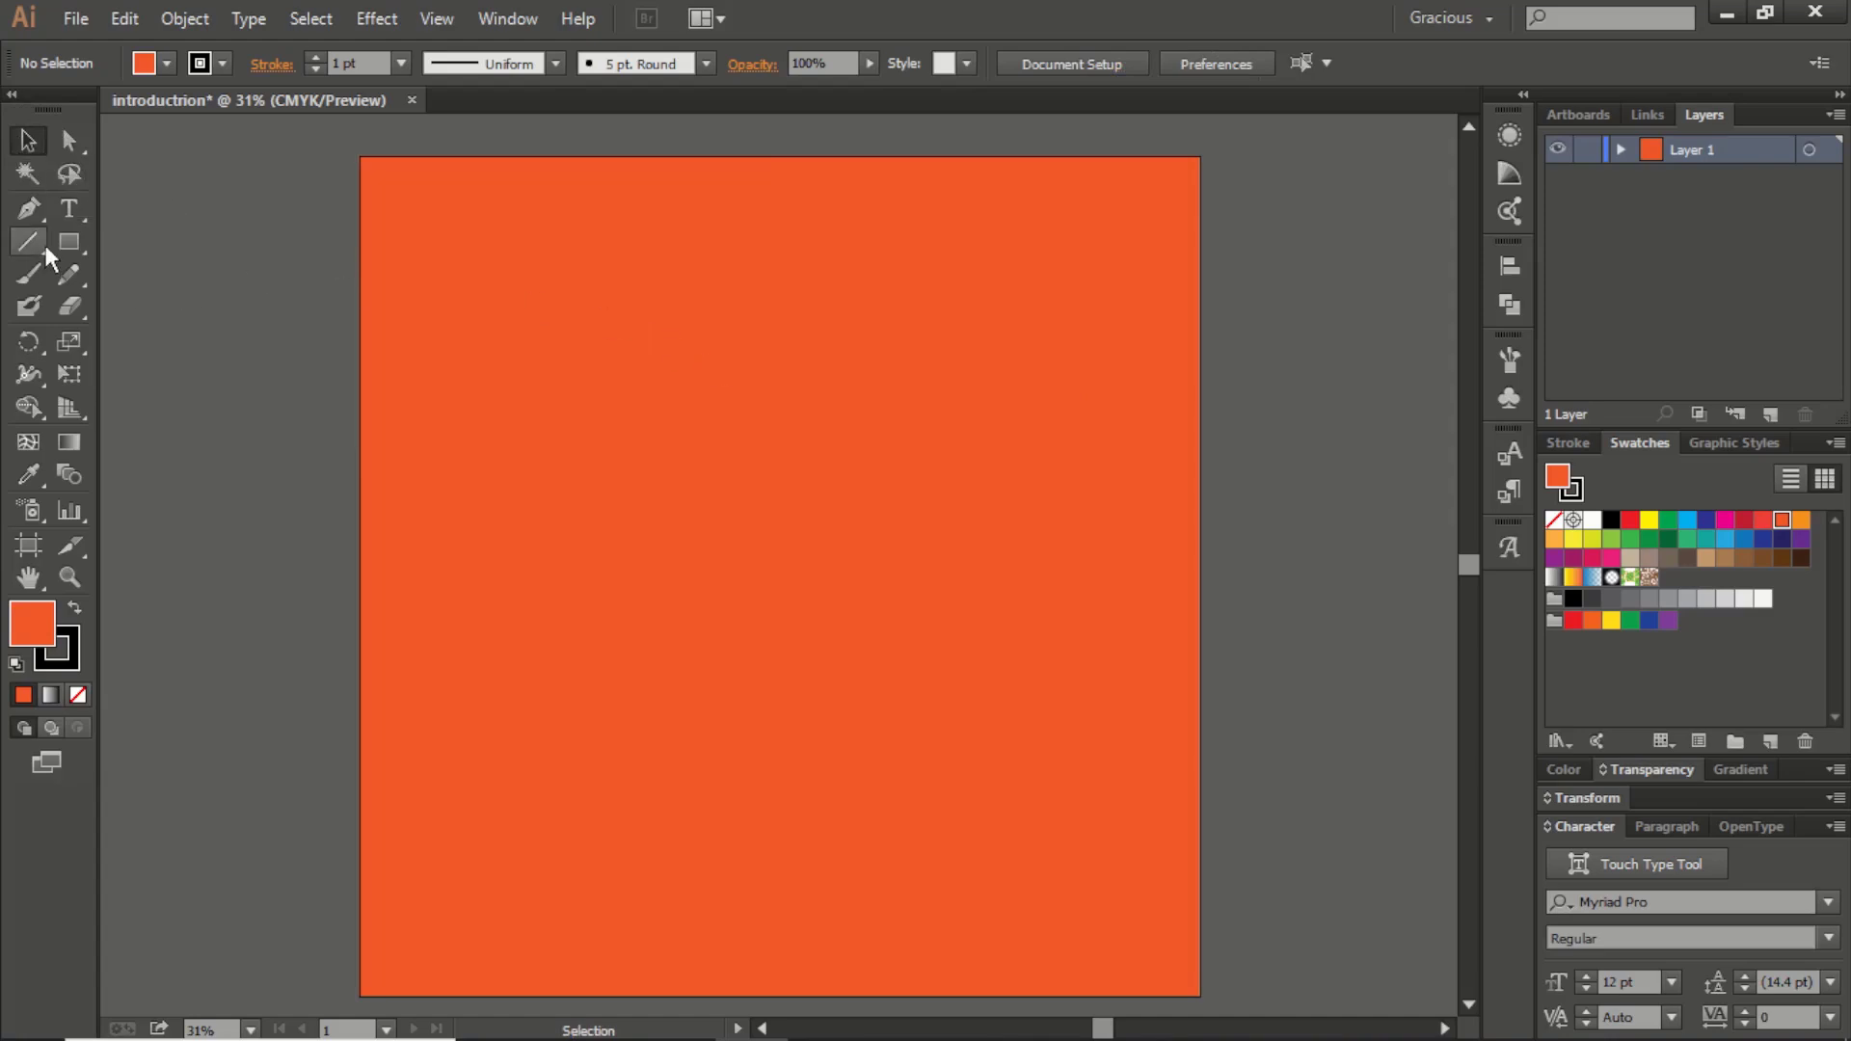
{"action": "left_click", "coordinate": [69, 208]}
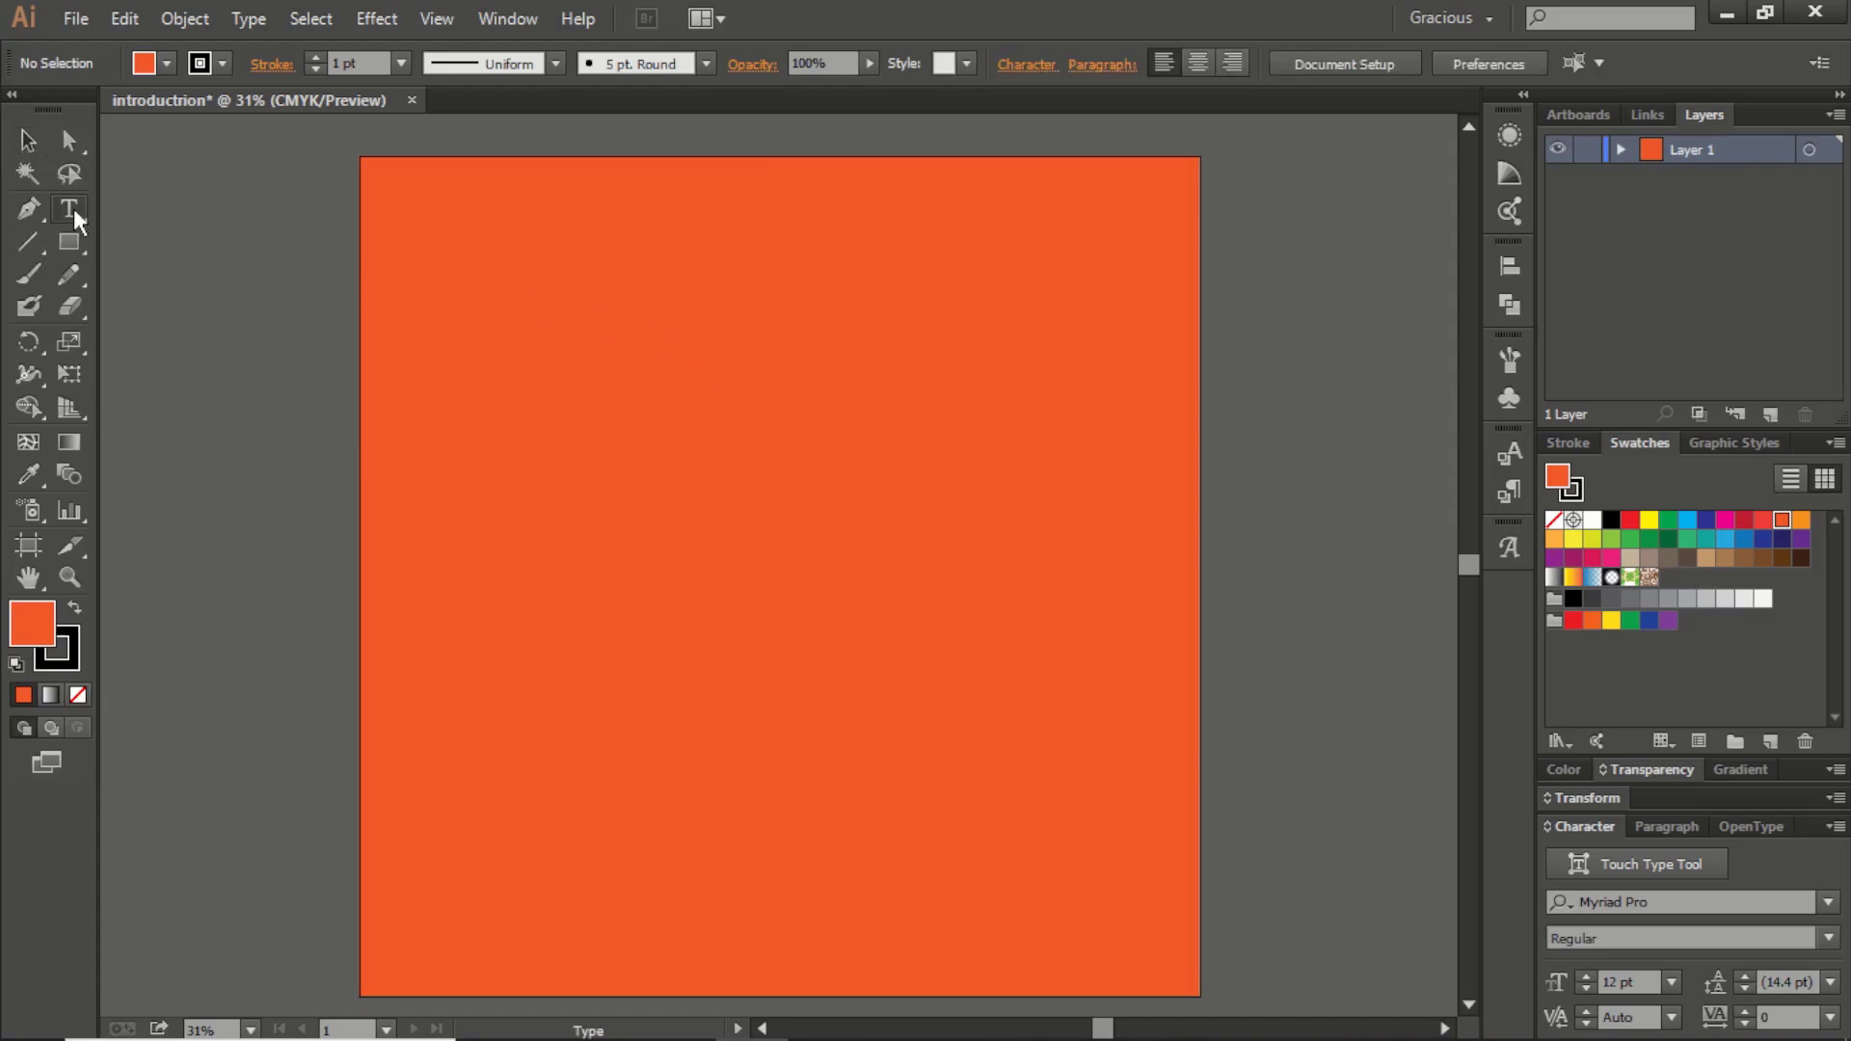
{"action": "left_click", "coordinate": [817, 432]}
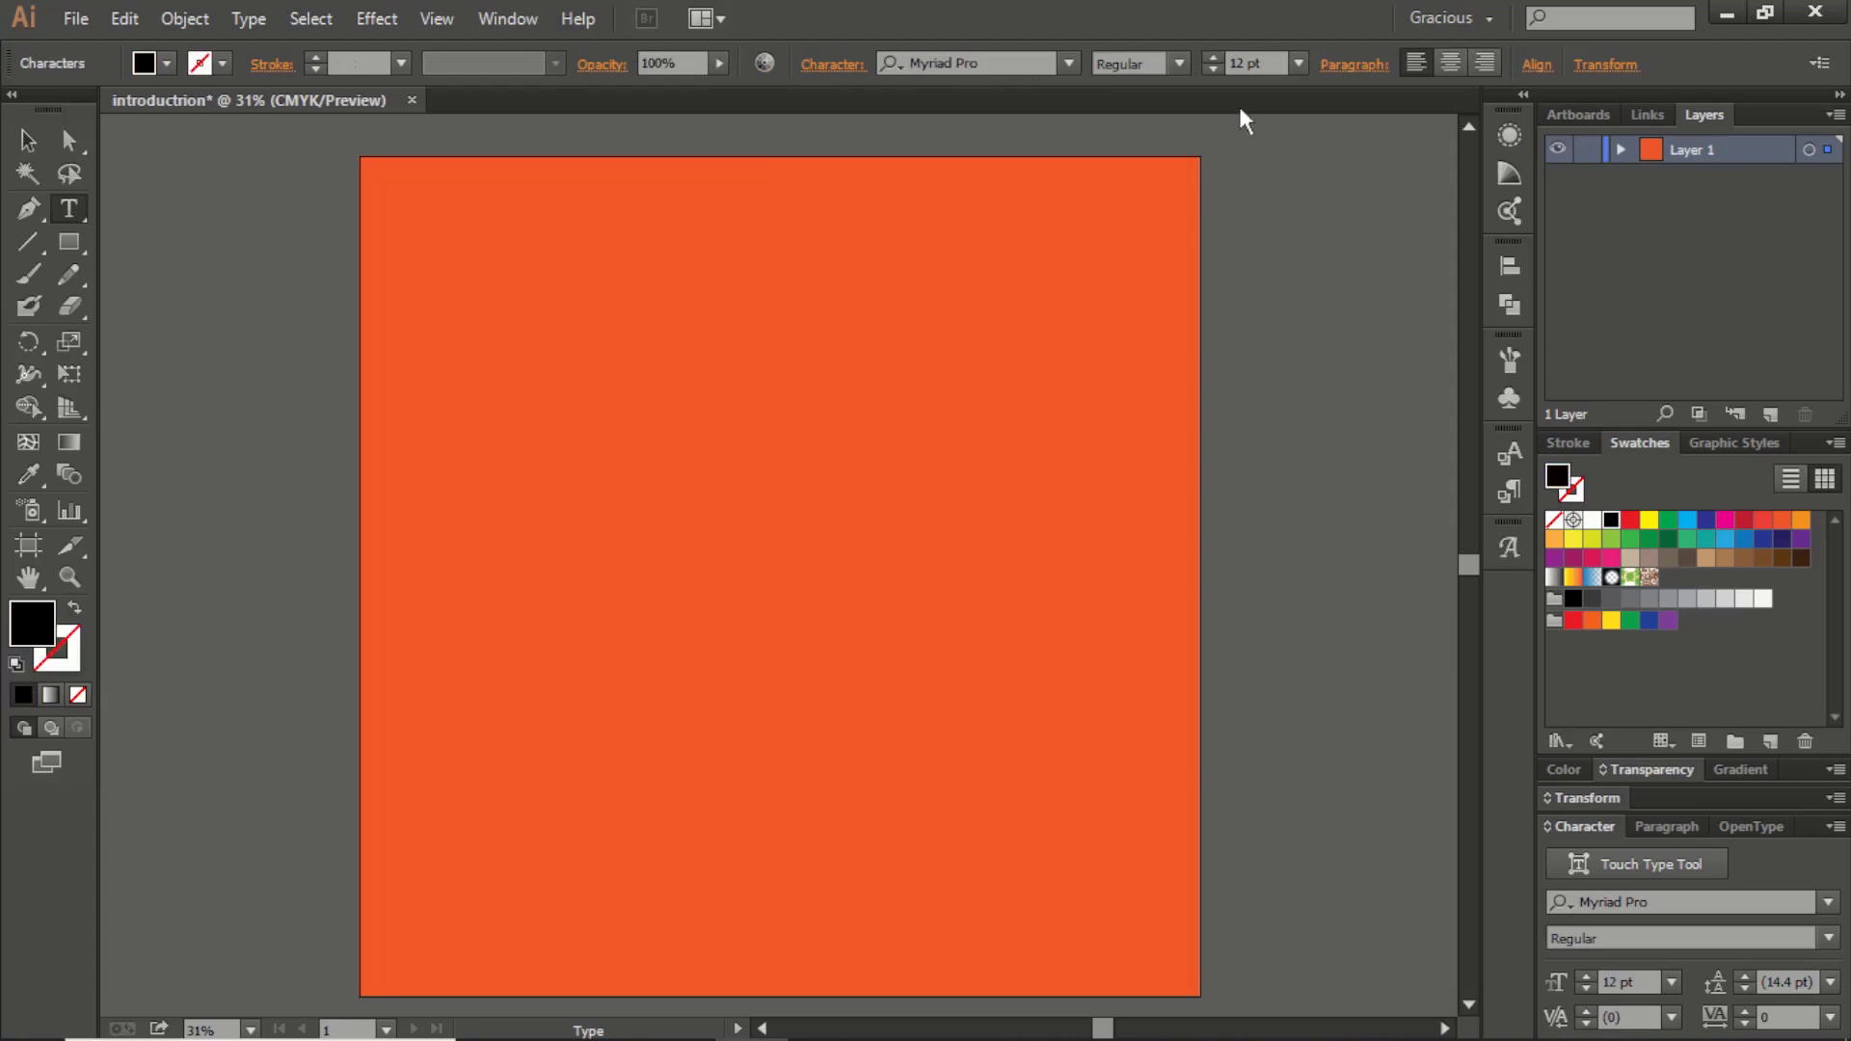
{"action": "left_click", "coordinate": [1212, 57]}
{"action": "left_click", "coordinate": [1213, 57]}
{"action": "left_click", "coordinate": [1213, 57]}
{"action": "left_click", "coordinate": [1213, 57]}
{"action": "left_click", "coordinate": [1213, 56]}
{"action": "left_click", "coordinate": [1213, 57]}
{"action": "left_click", "coordinate": [1213, 57]}
{"action": "left_click", "coordinate": [1215, 56]}
{"action": "left_click", "coordinate": [1212, 57]}
{"action": "left_click", "coordinate": [1211, 57]}
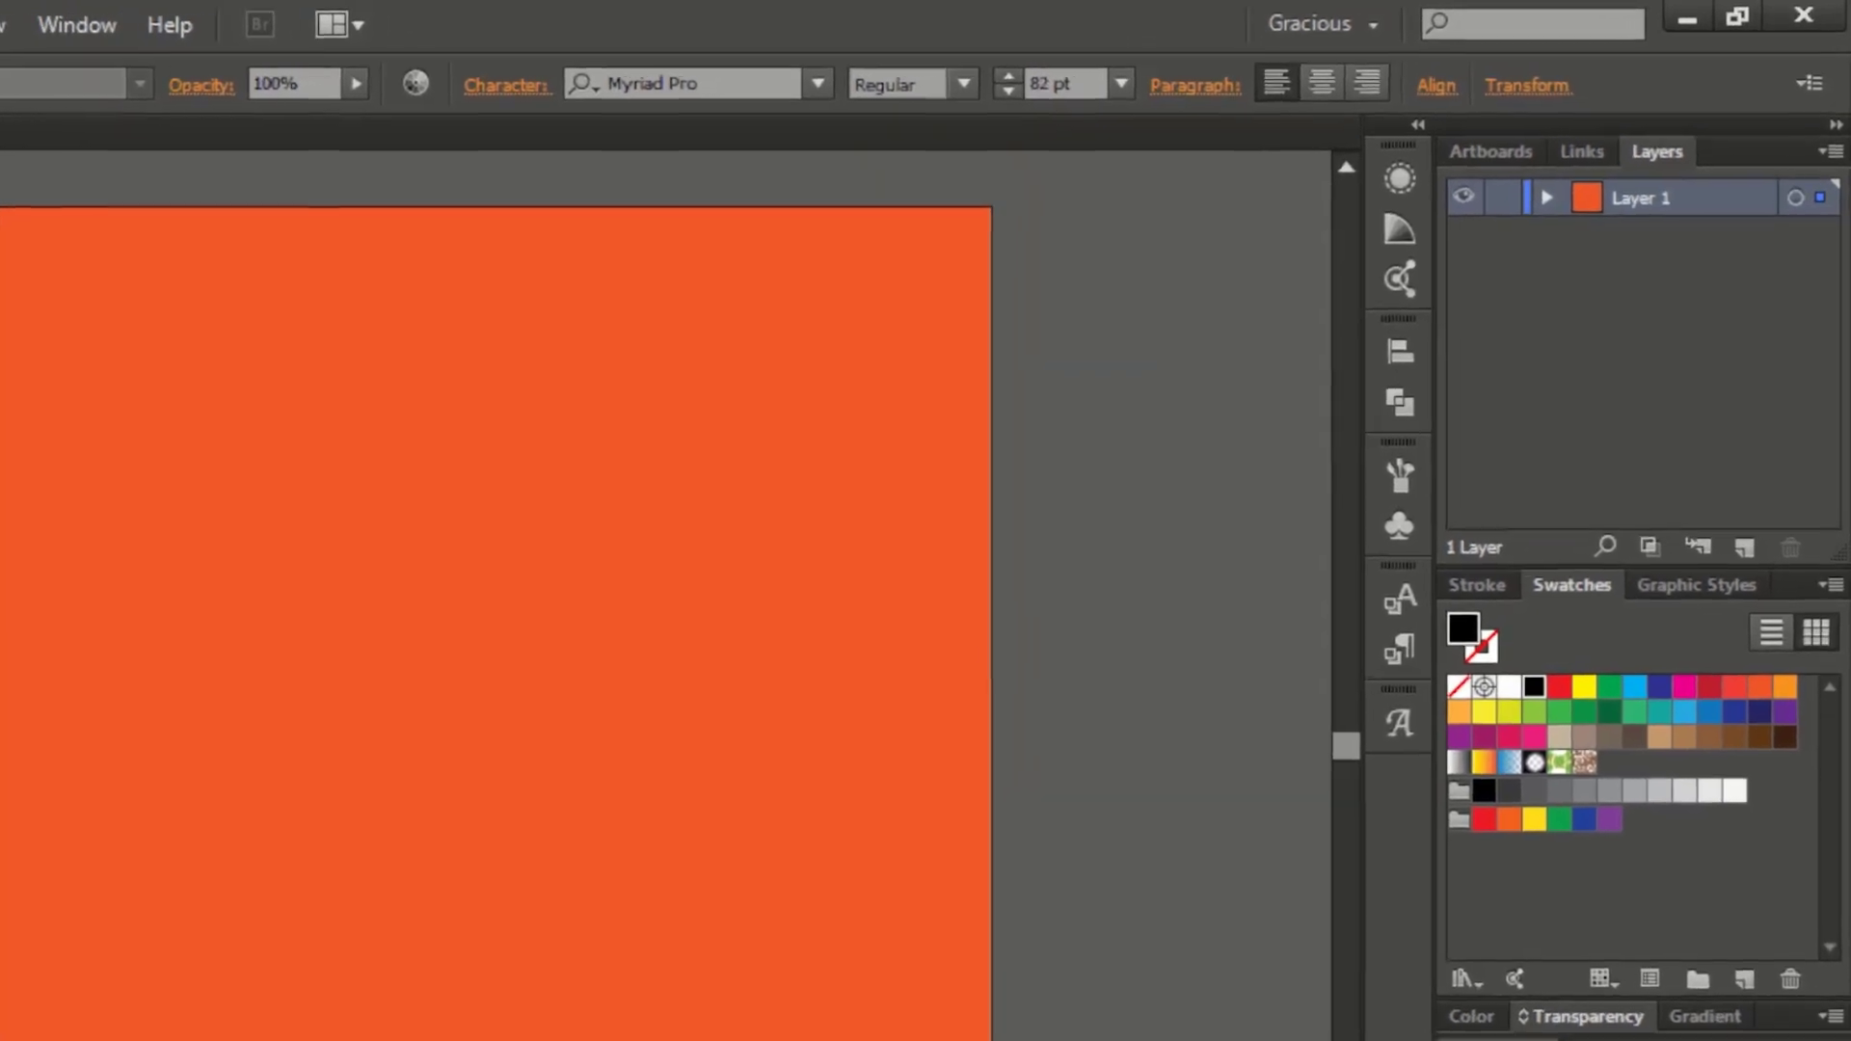
Enter the word "INTRODUCTION" in the new text object
{"action": "type", "text": "IN"}
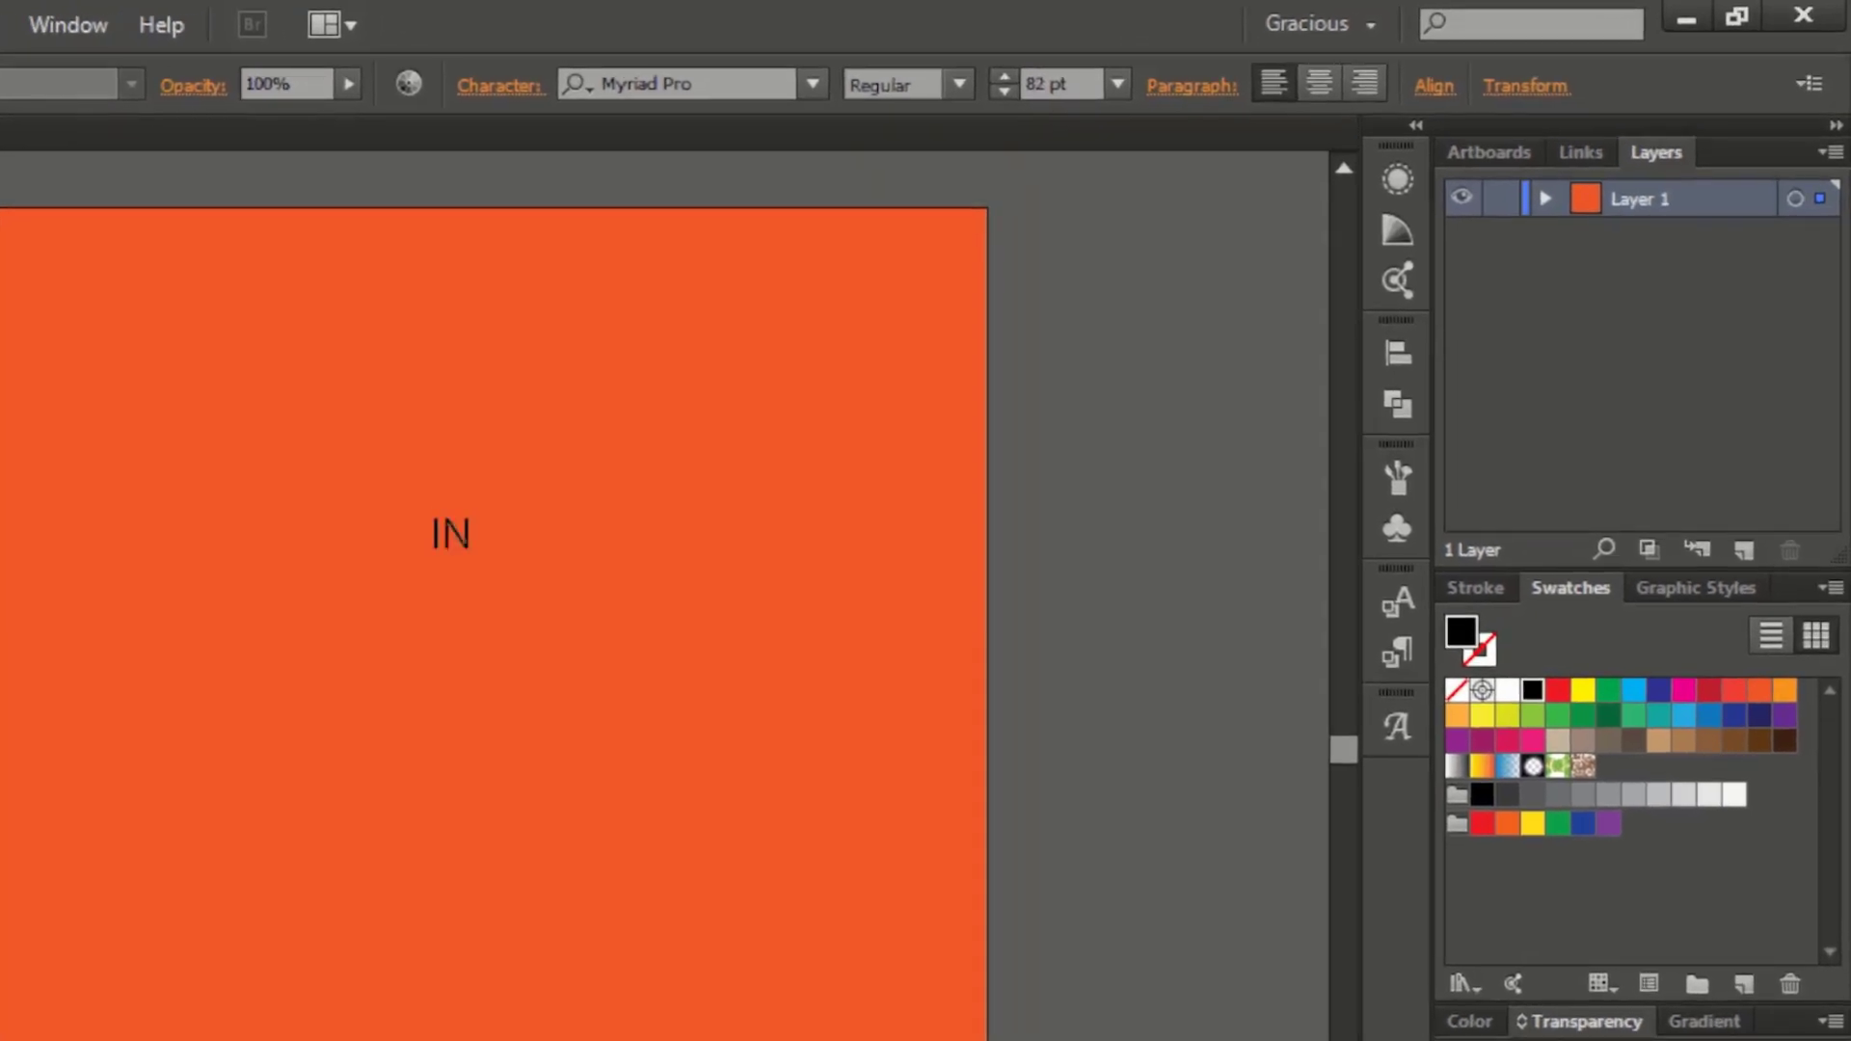
{"action": "type", "text": "TRO"}
{"action": "key", "text": "BackSpace"}
{"action": "type", "text": "RODUCTION"}
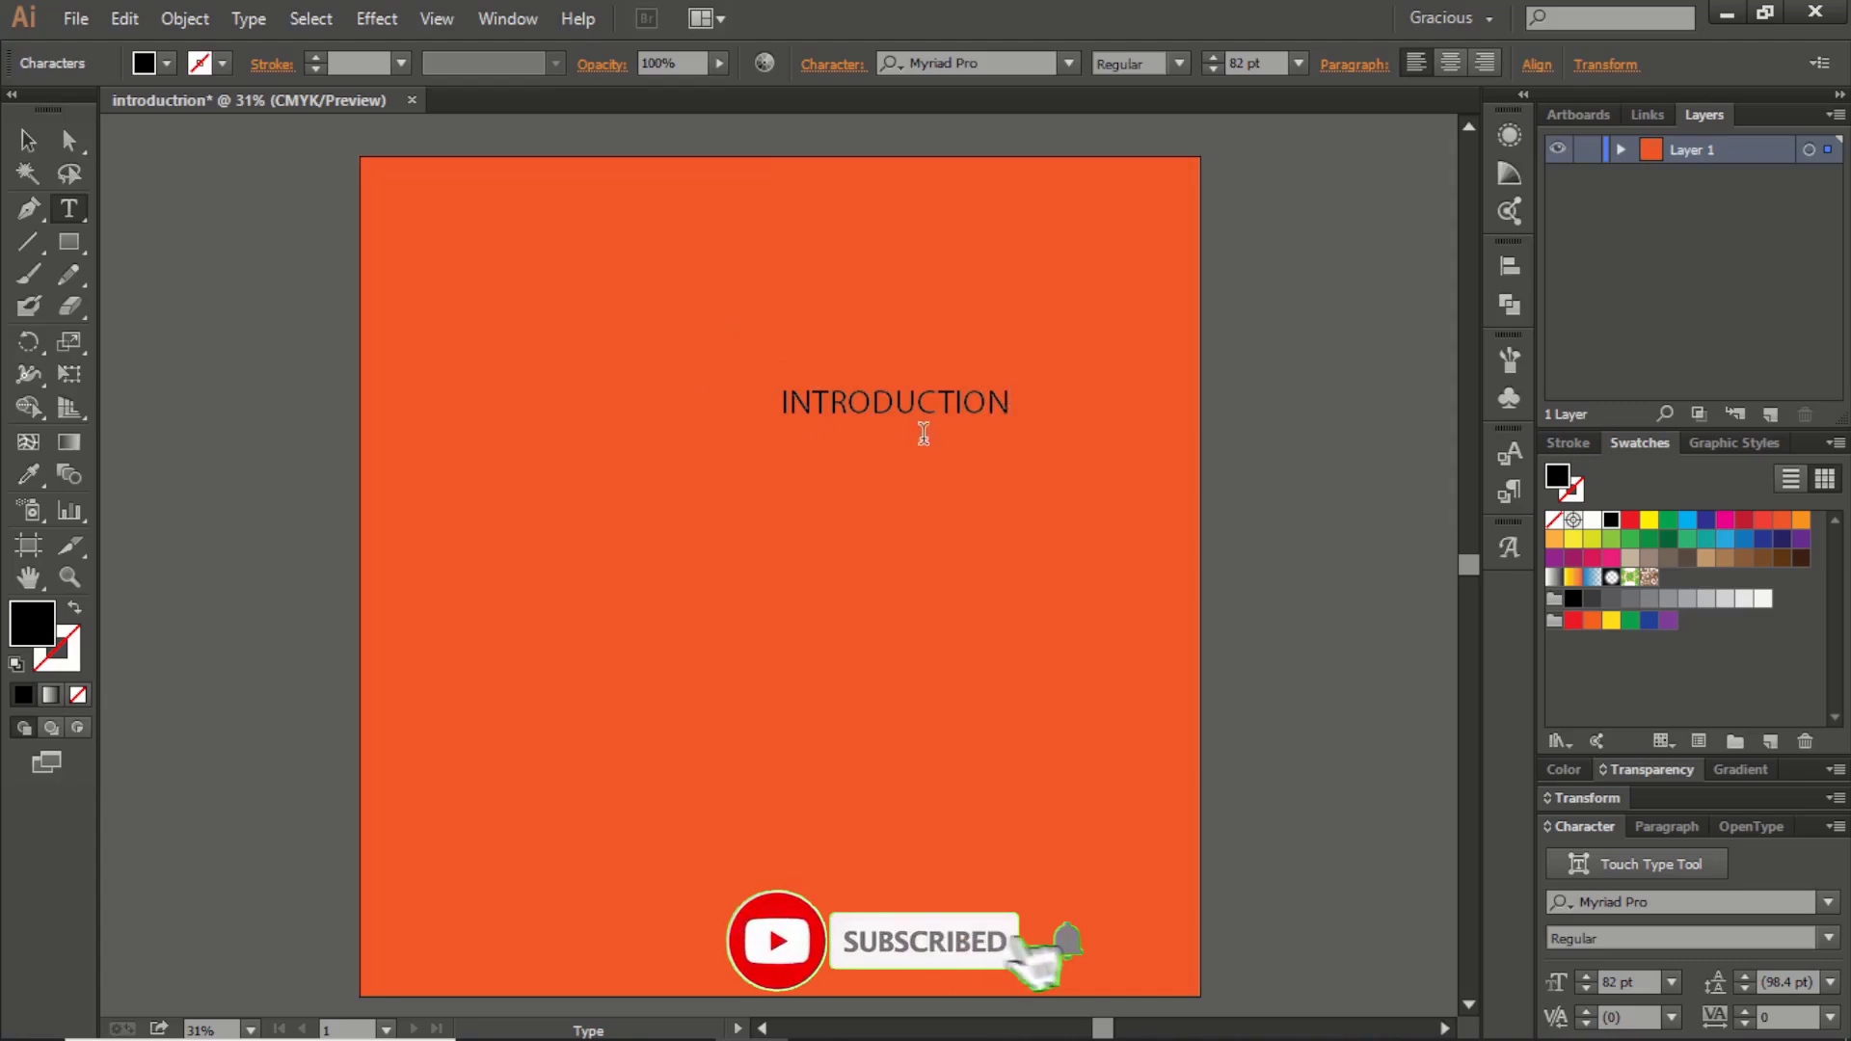
Reposition the INTRODUCTION text freely, ending horizontally centred and slightly above the artboard's middle
{"action": "left_click", "coordinate": [27, 140]}
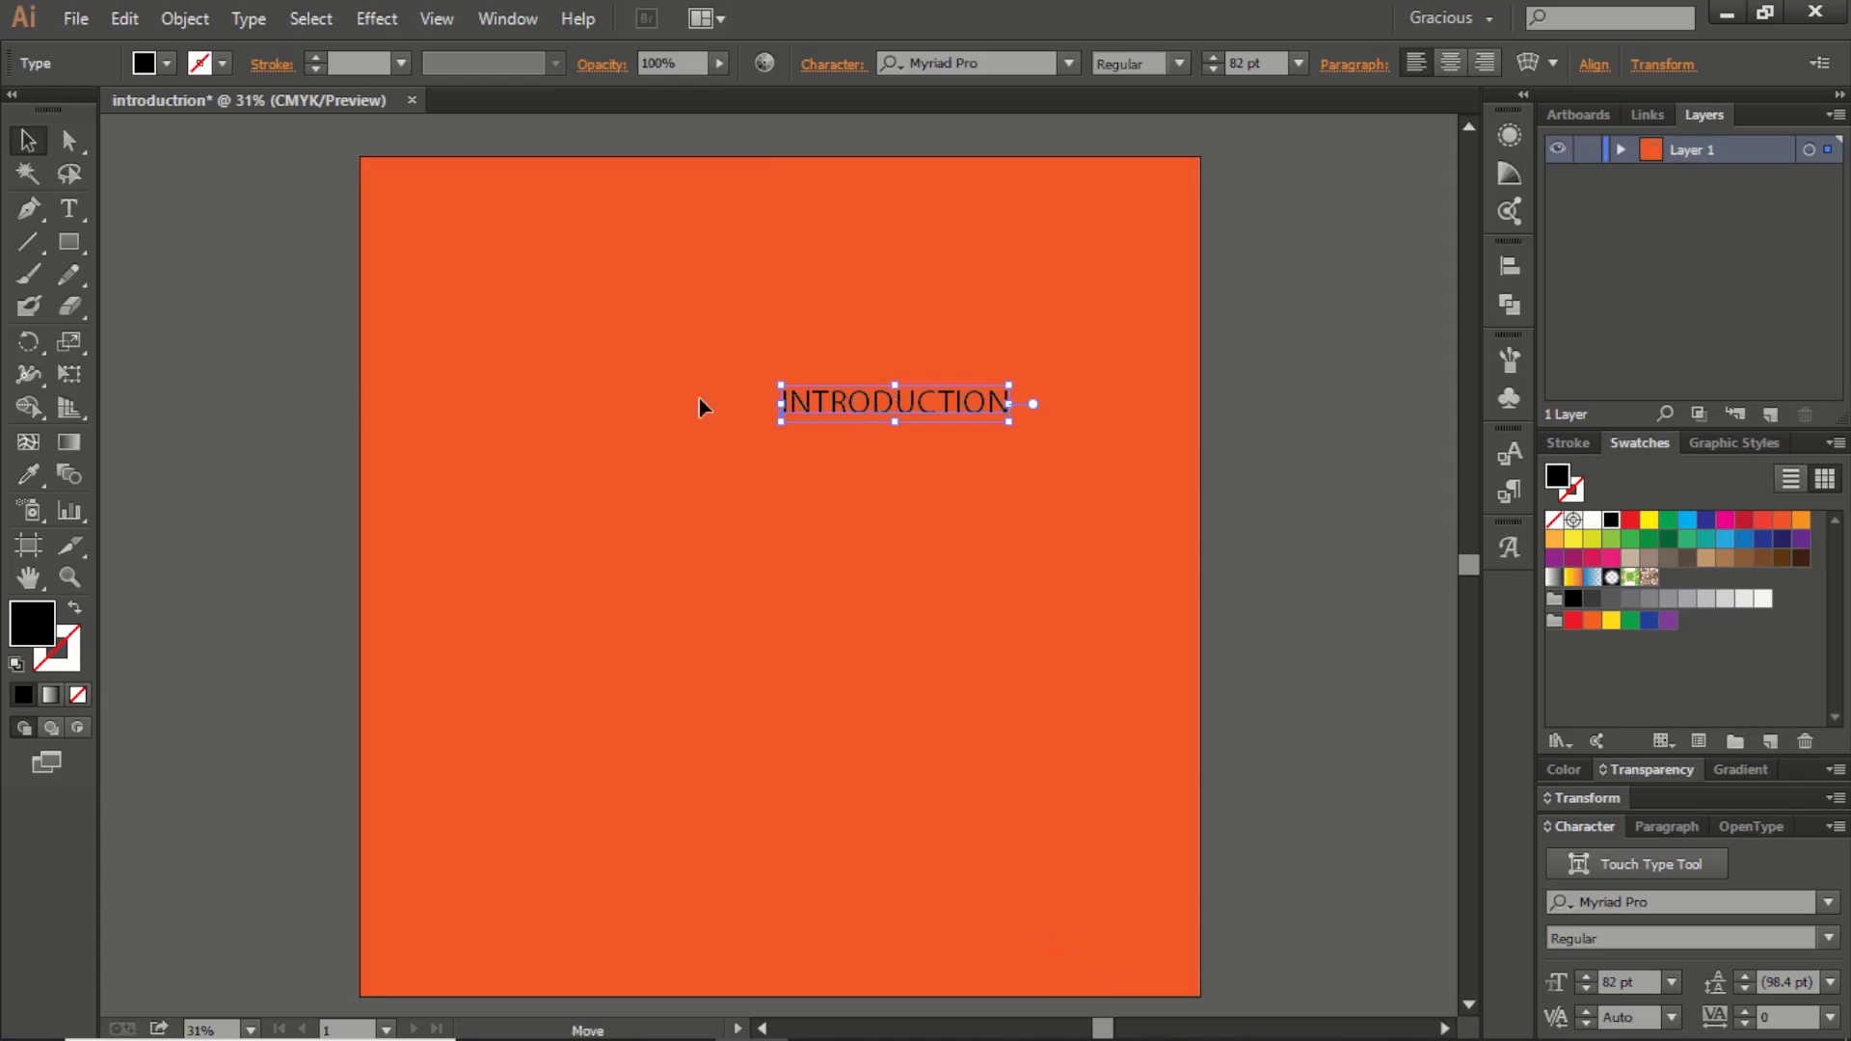
{"action": "left_click_drag", "start_coordinate": [867, 406], "coordinate": [681, 359]}
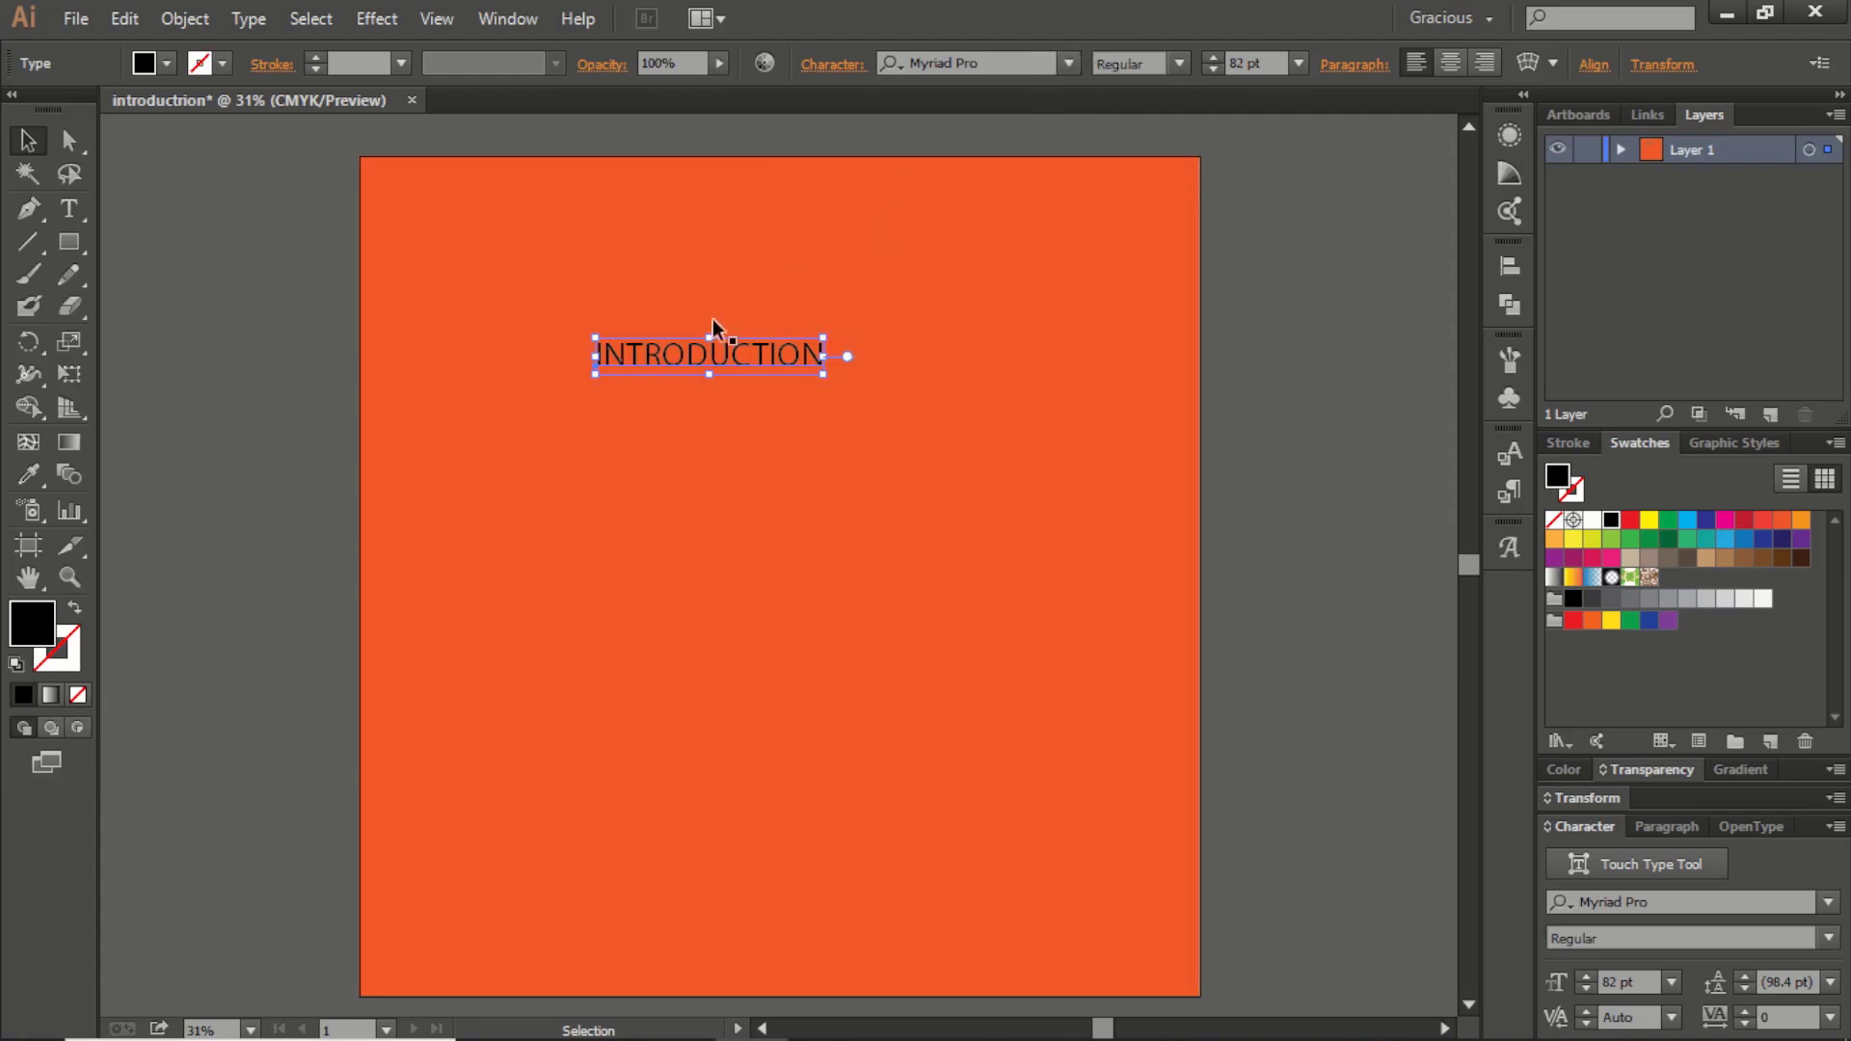
{"action": "left_click_drag", "start_coordinate": [723, 361], "coordinate": [794, 505]}
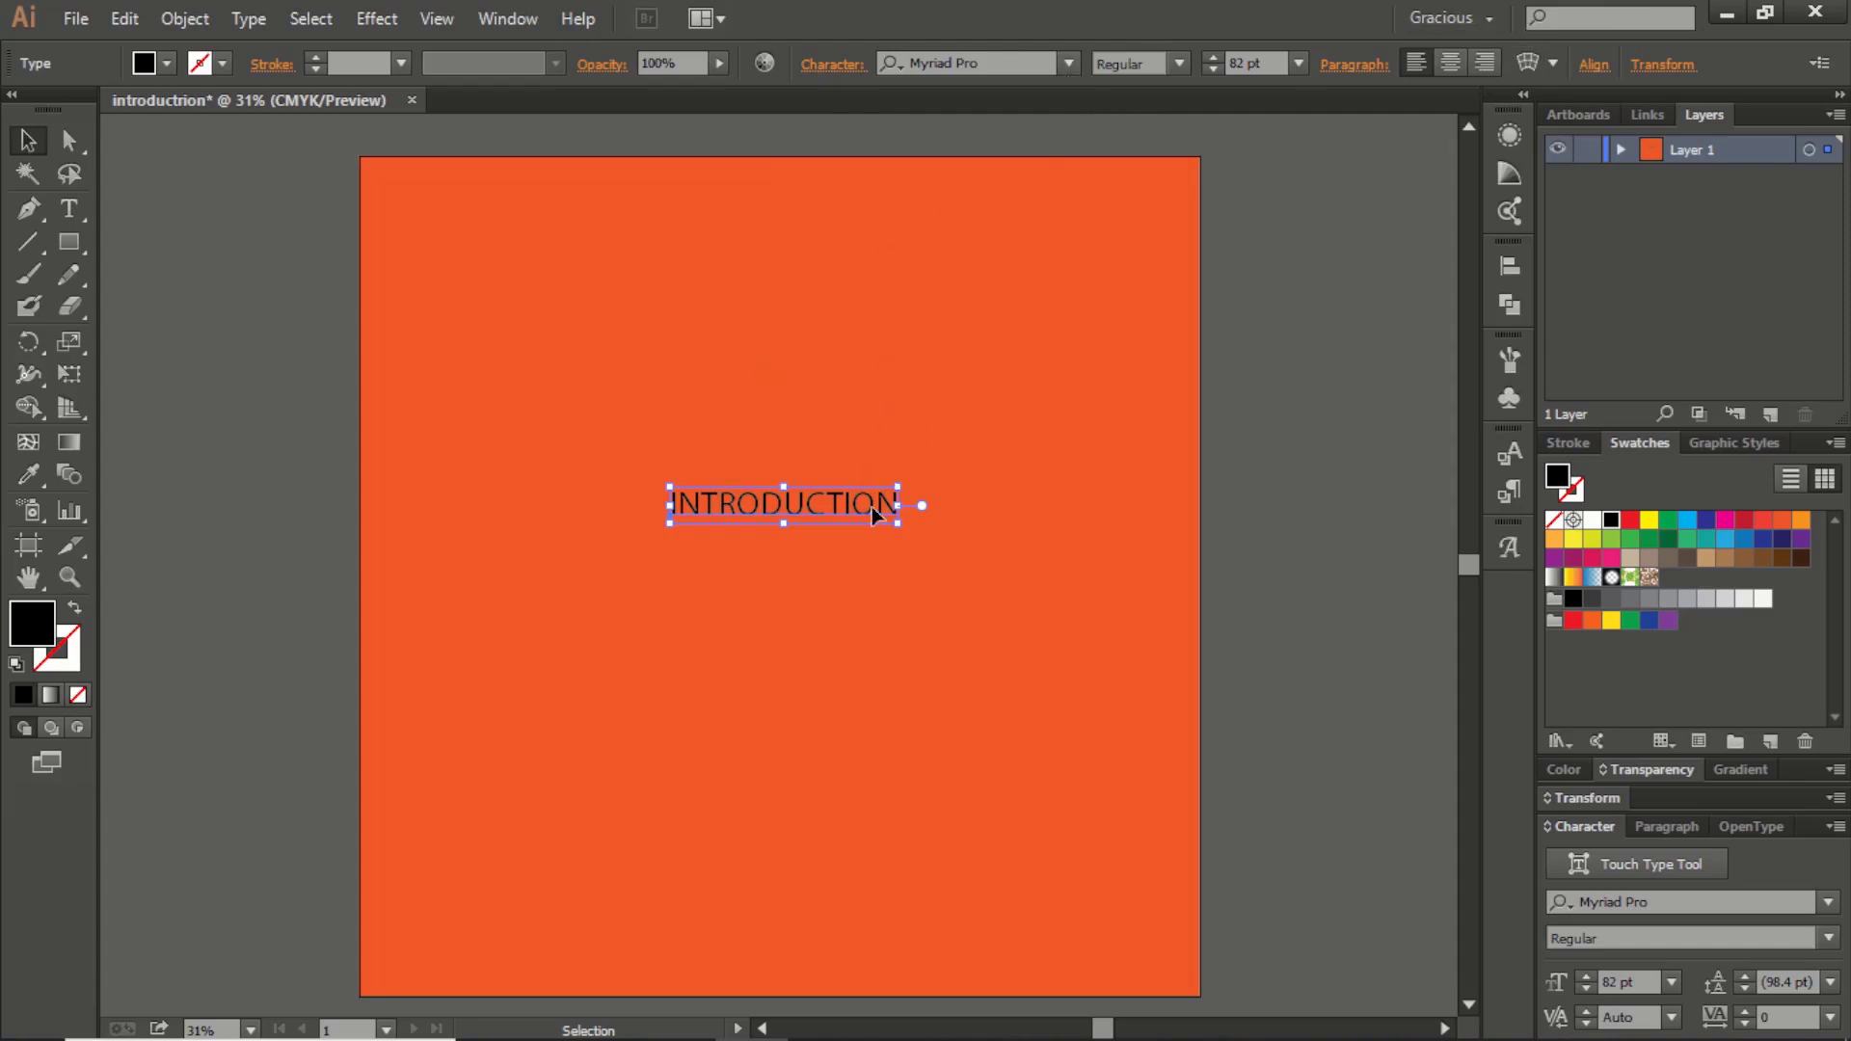
Change the font of the INTRODUCTION text to Swis721 Blk BT Black
{"action": "left_click", "coordinate": [1067, 64]}
{"action": "scroll", "coordinate": [1099, 226], "scroll_direction": "down", "scroll_amount": 10}
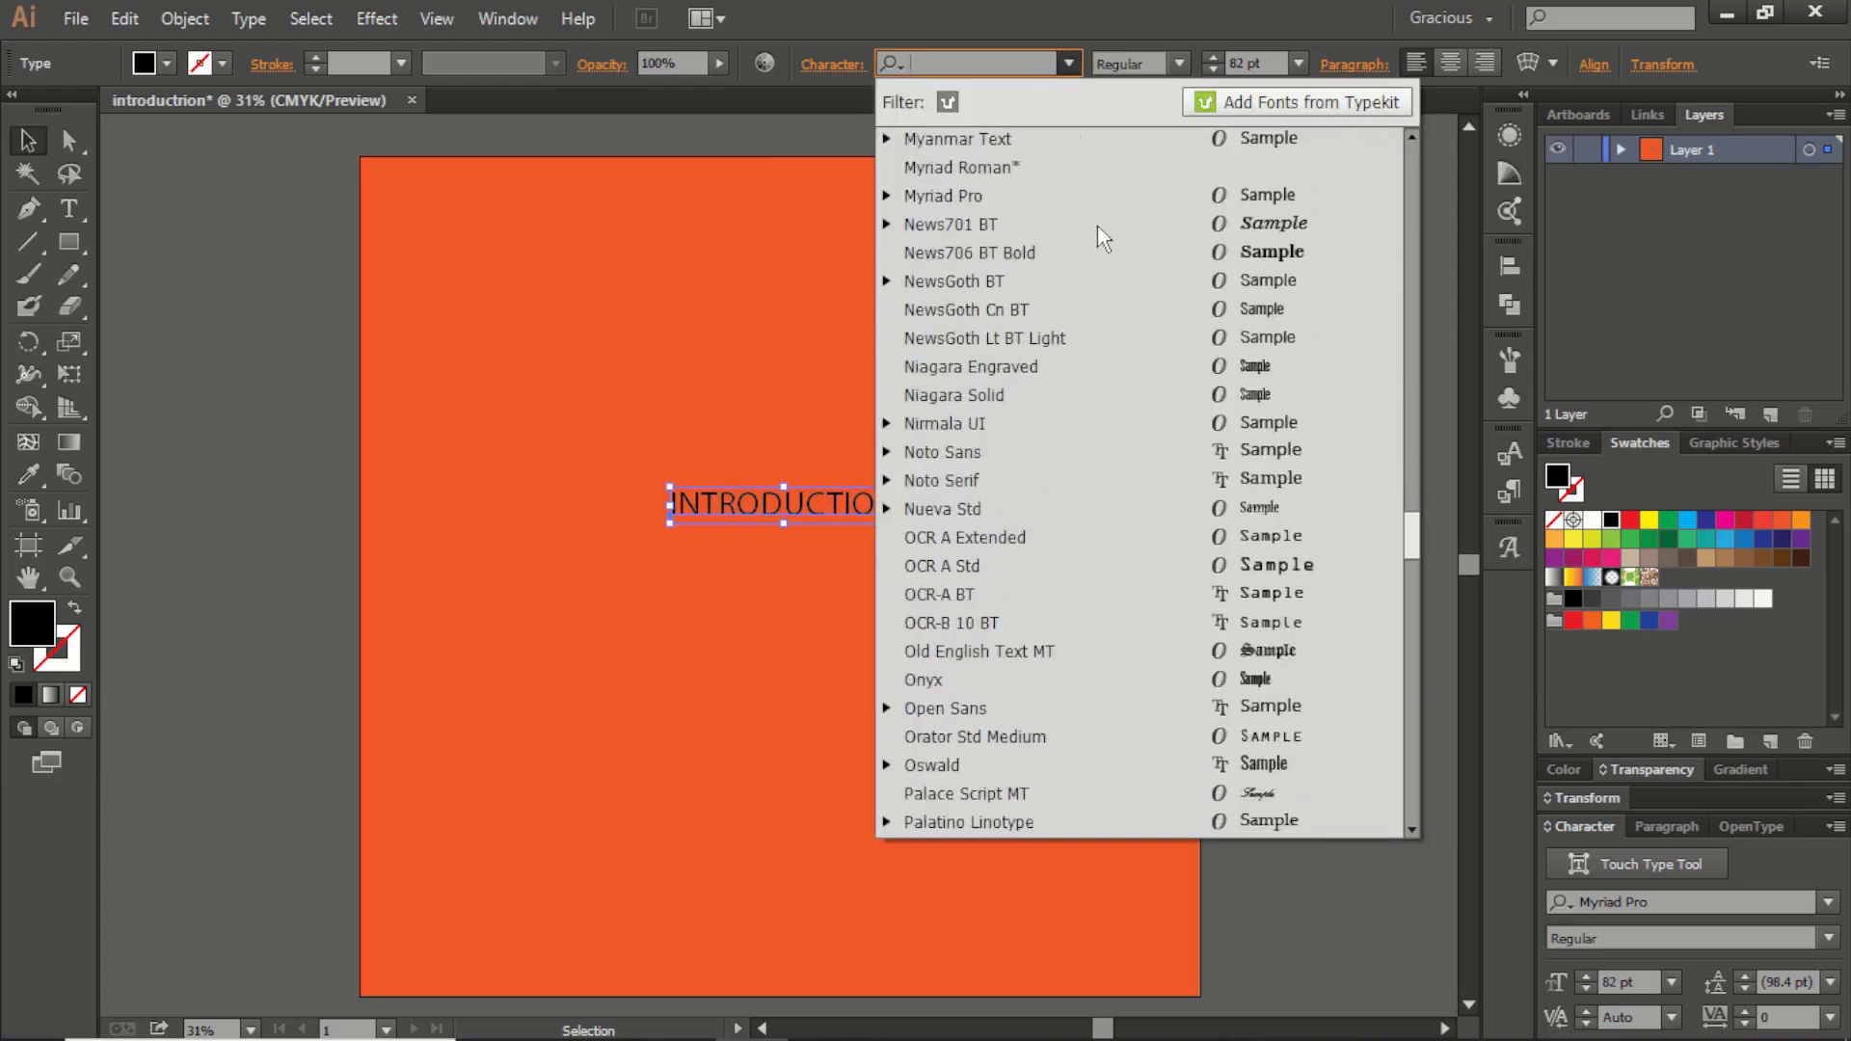
{"action": "scroll", "coordinate": [1104, 229], "scroll_direction": "down", "scroll_amount": 10}
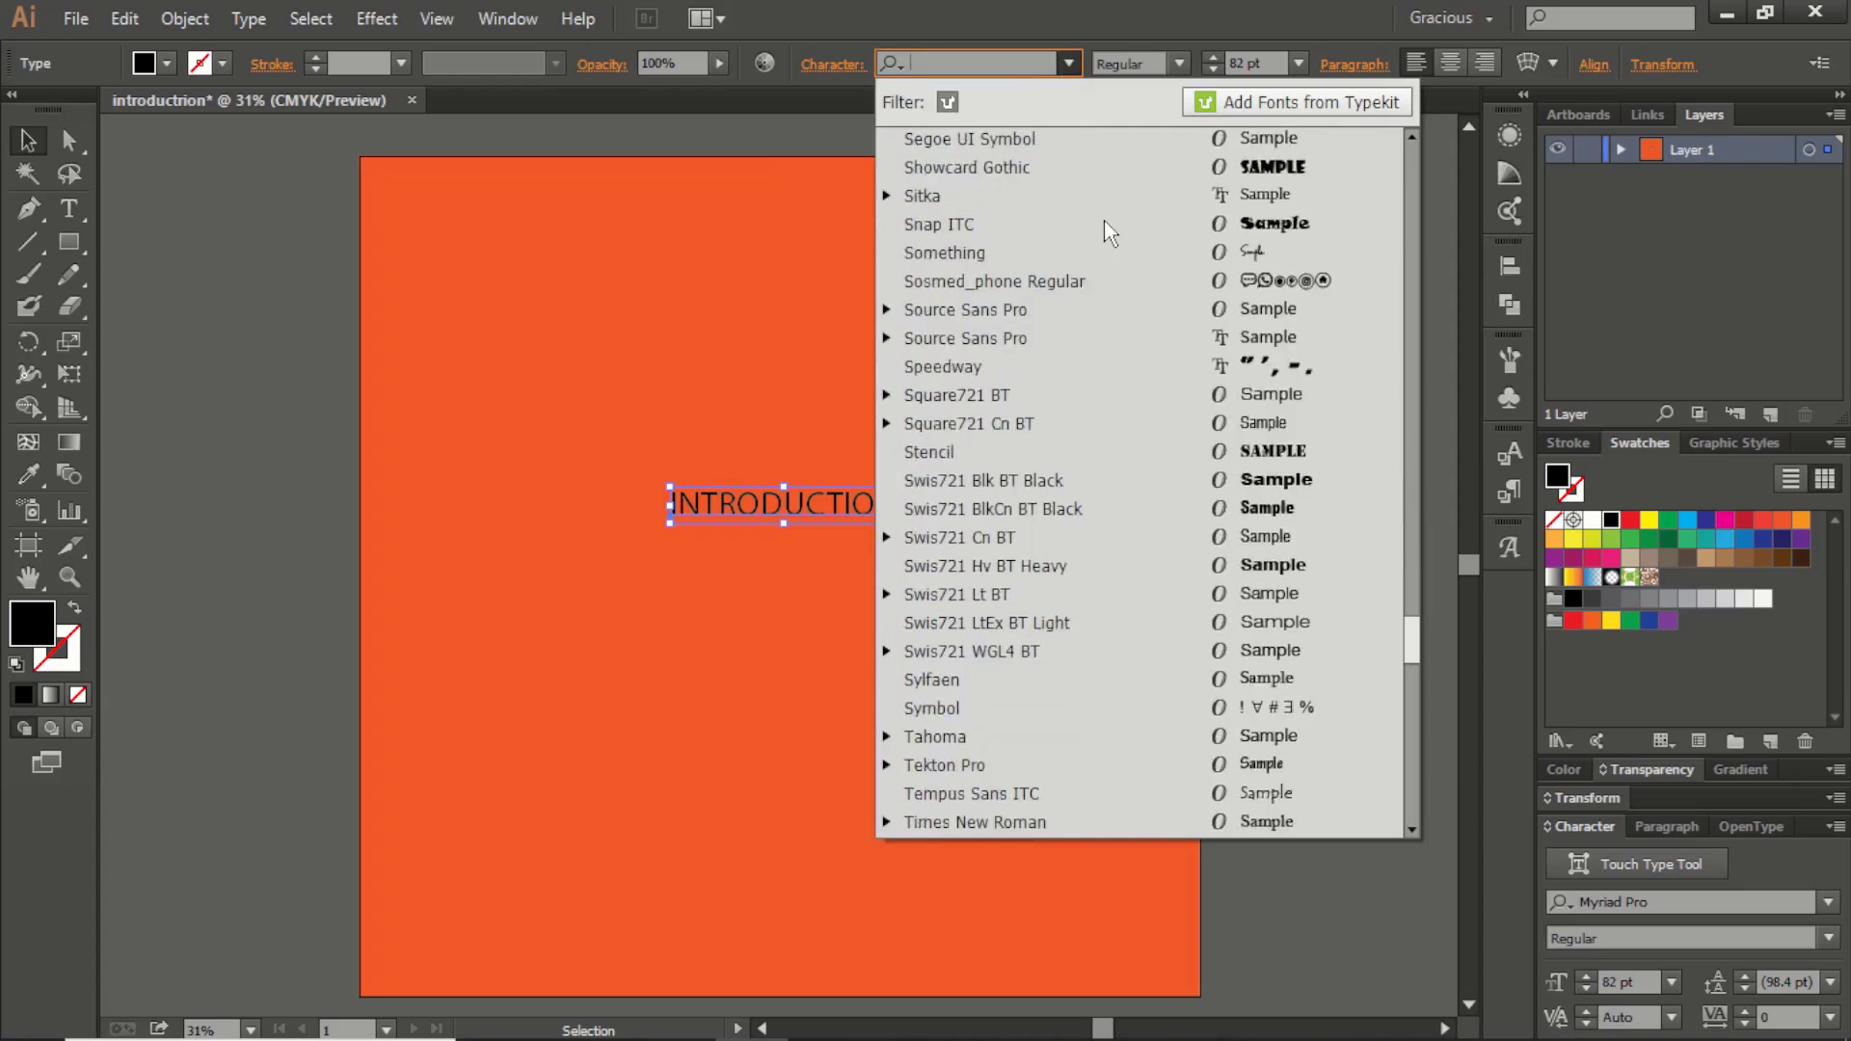
{"action": "left_click", "coordinate": [1333, 484]}
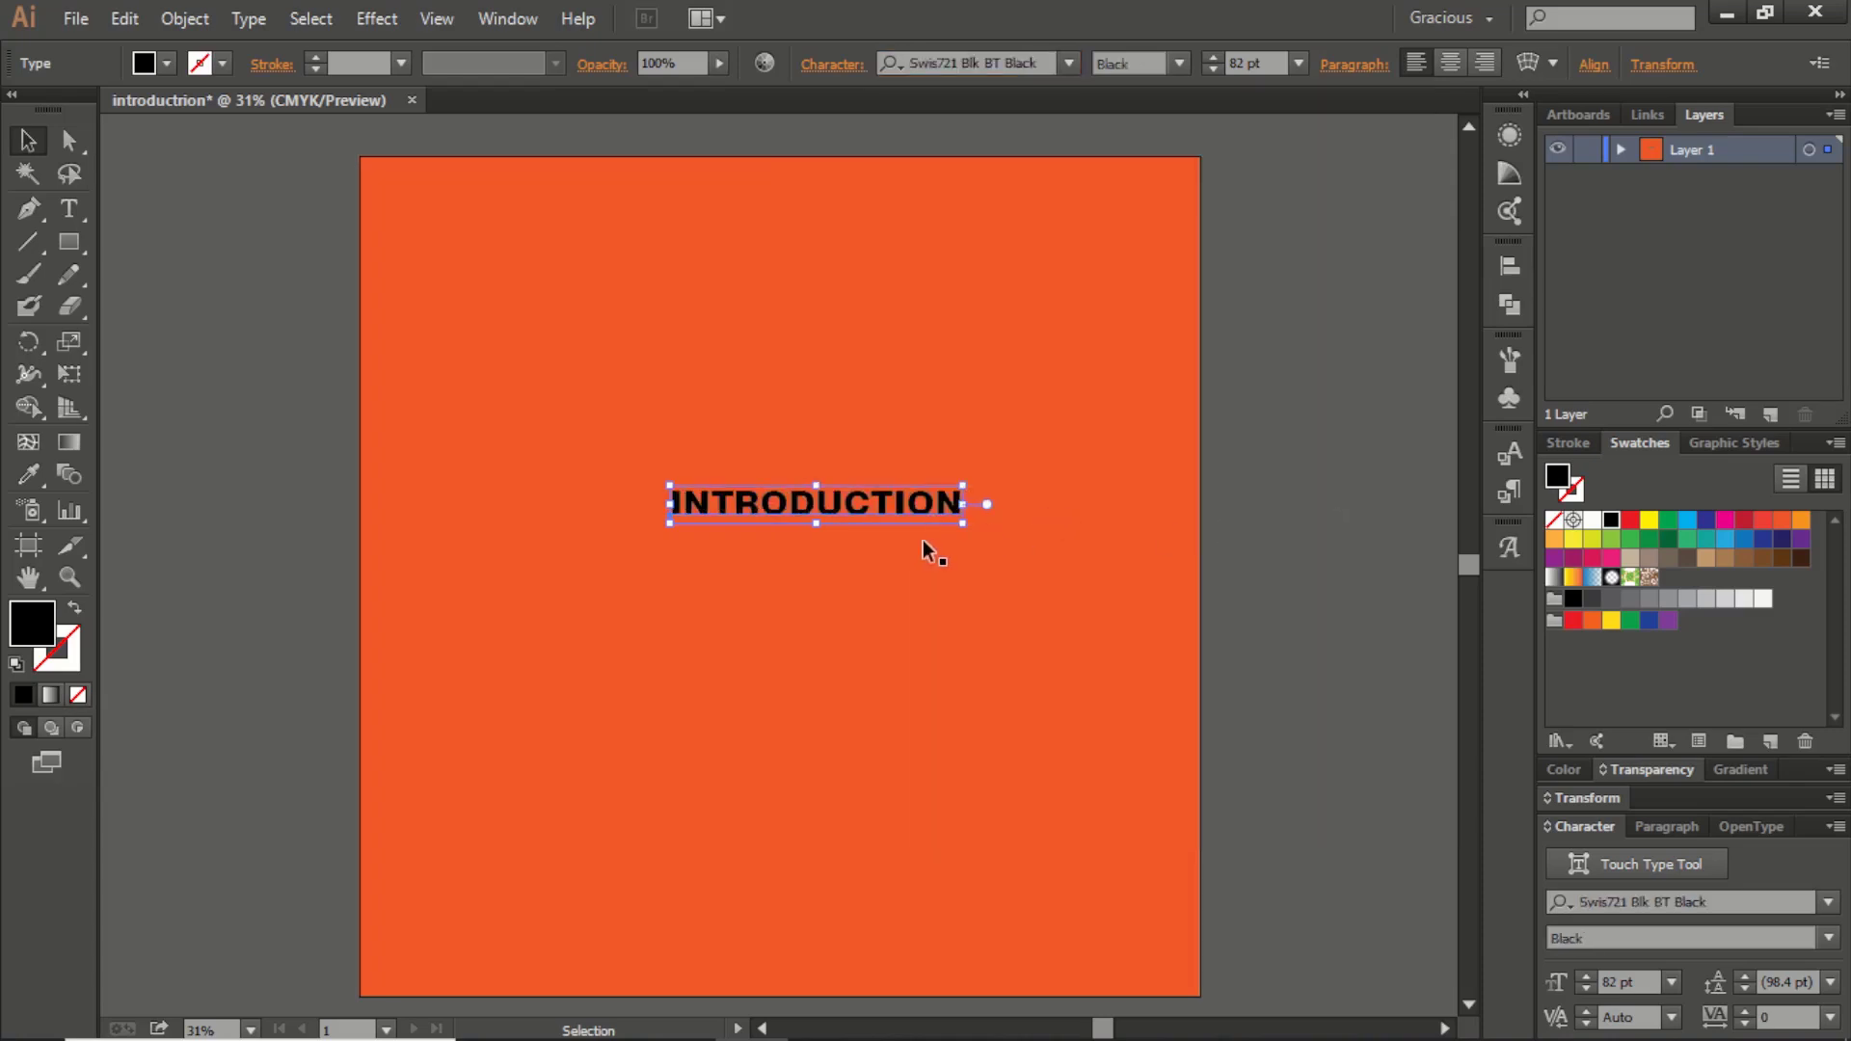
Try enlarging the INTRODUCTION text to 103 pt and to 390 pt
{"action": "left_click", "coordinate": [1211, 57]}
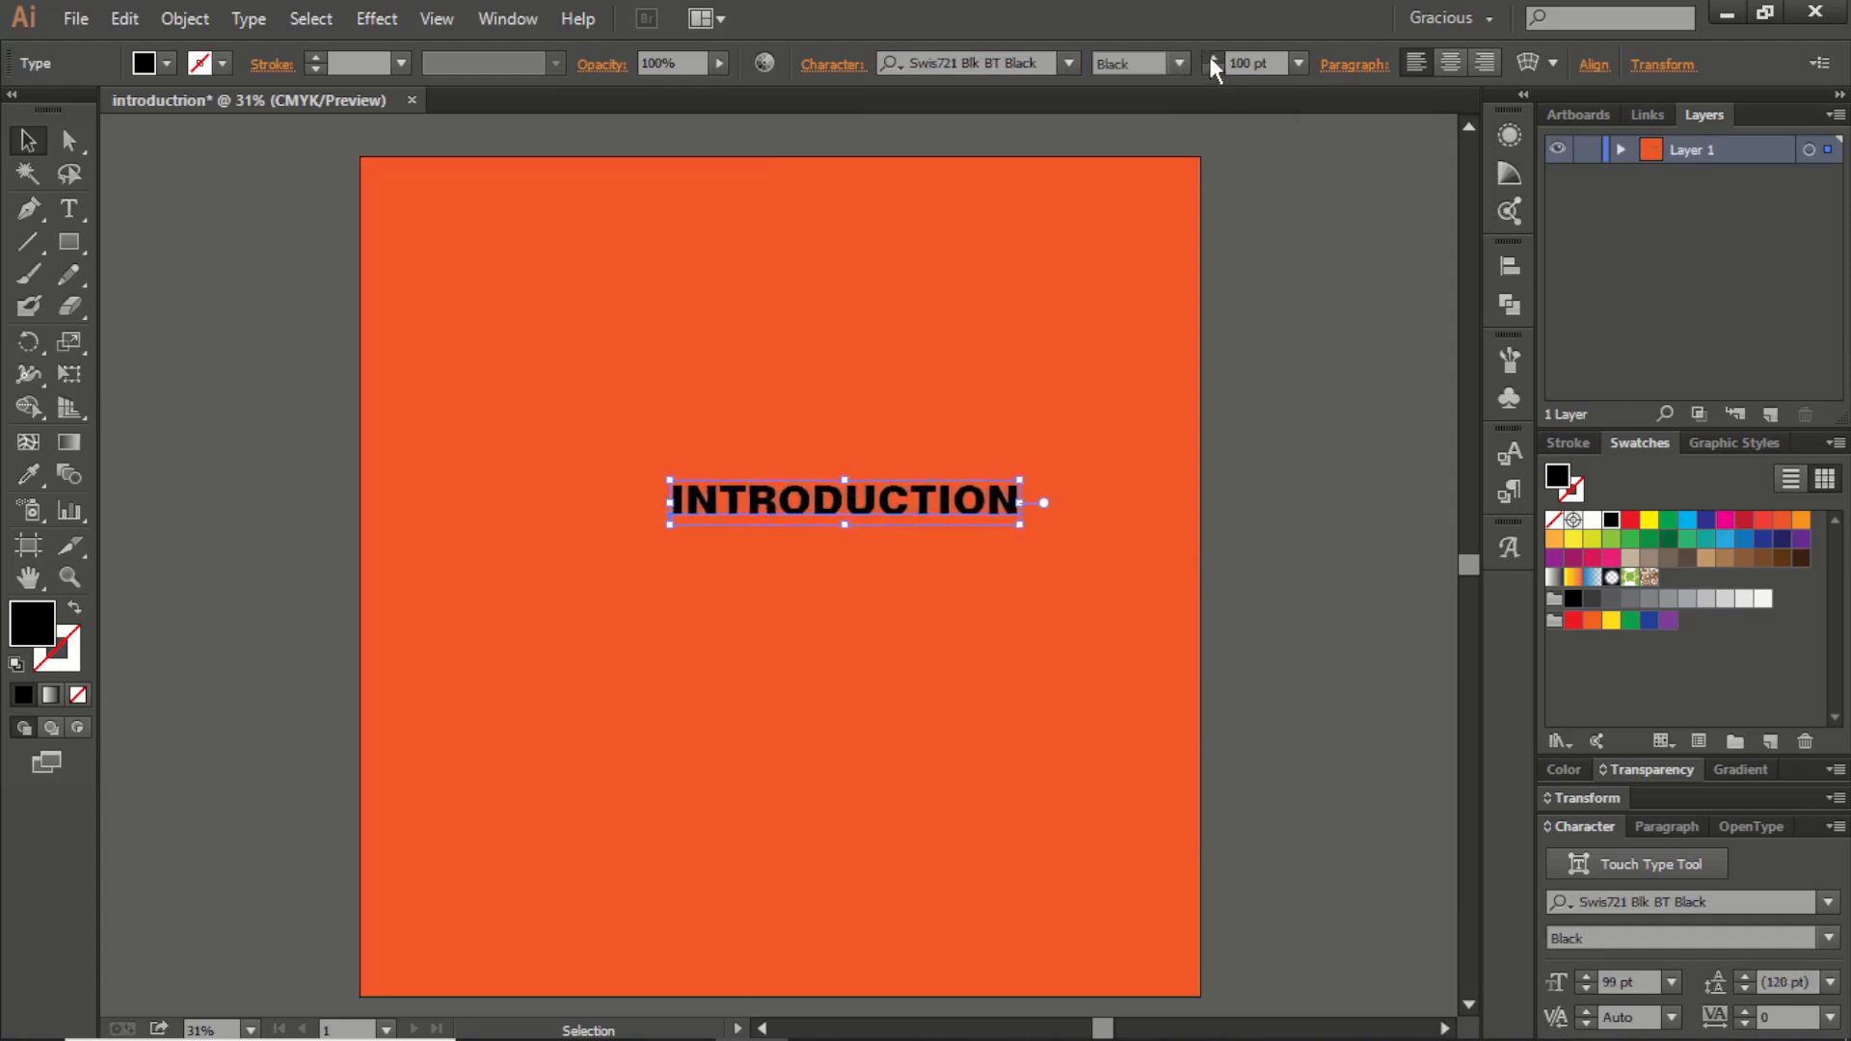
{"action": "left_click", "coordinate": [1211, 56]}
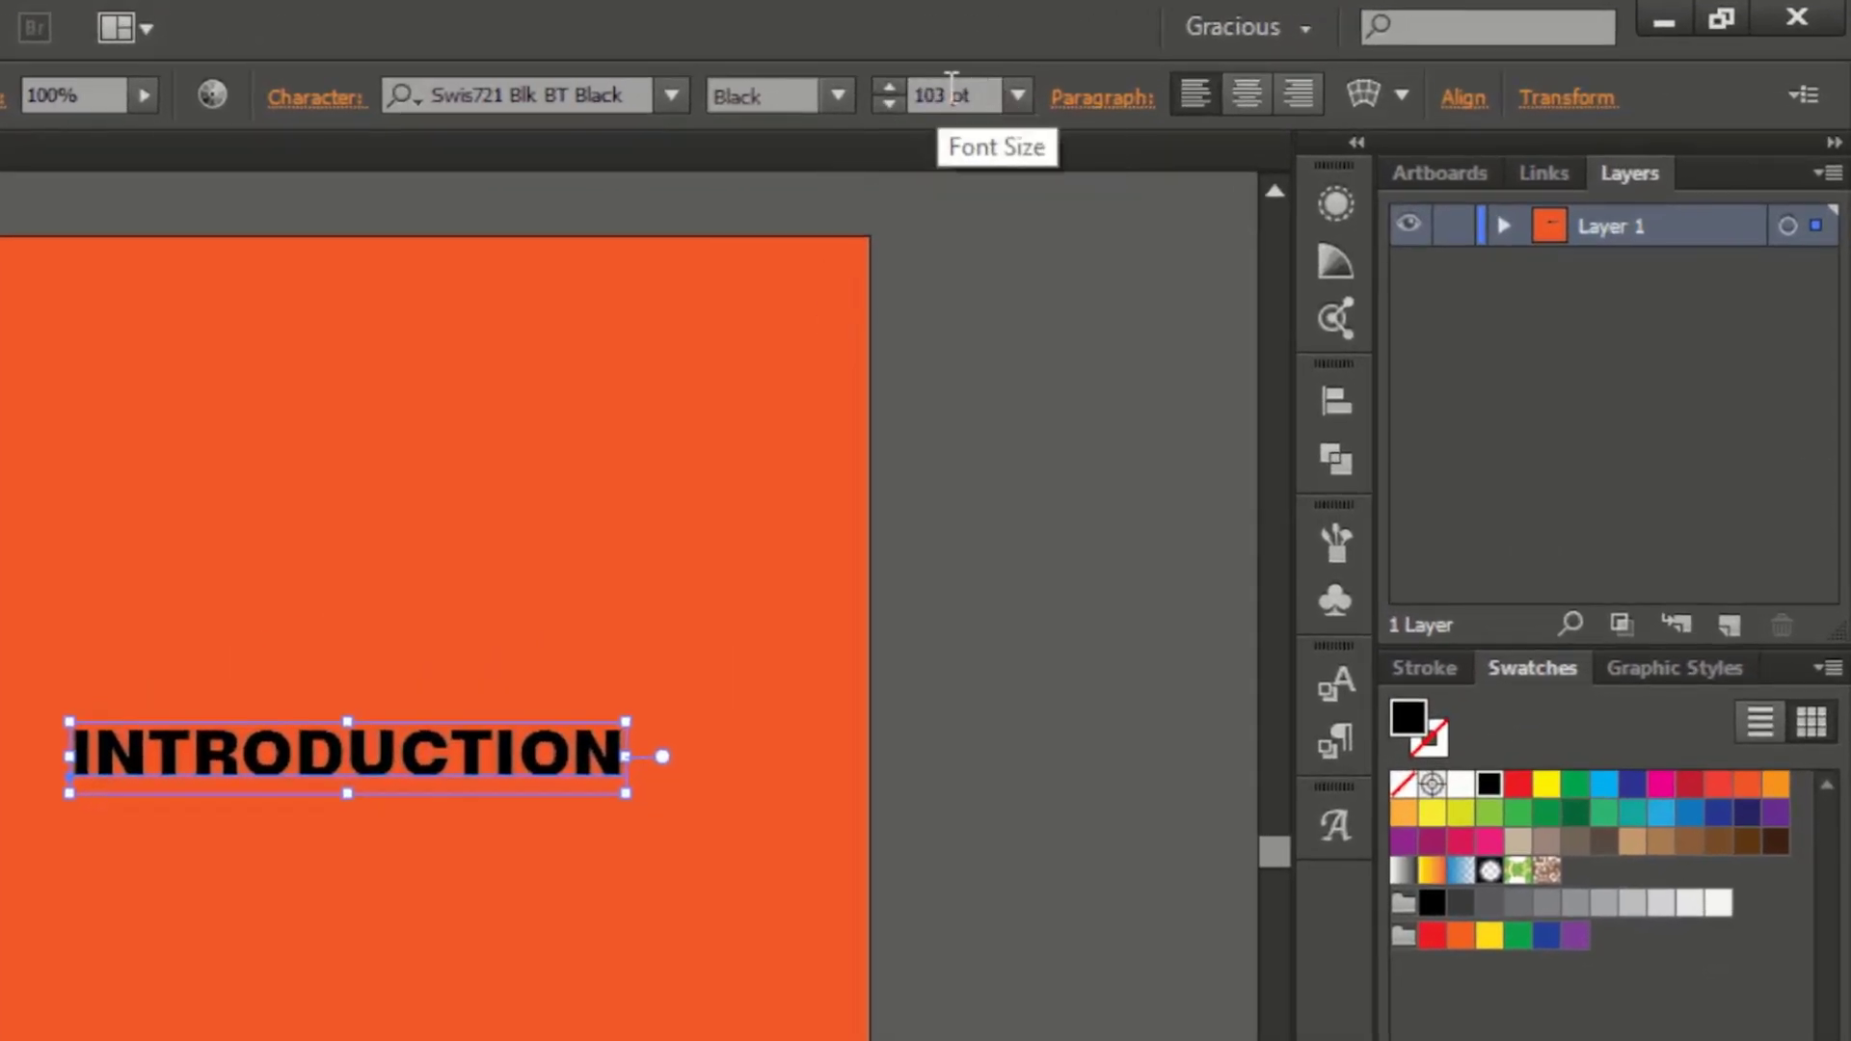
{"action": "left_click_drag", "start_coordinate": [967, 97], "coordinate": [782, 154]}
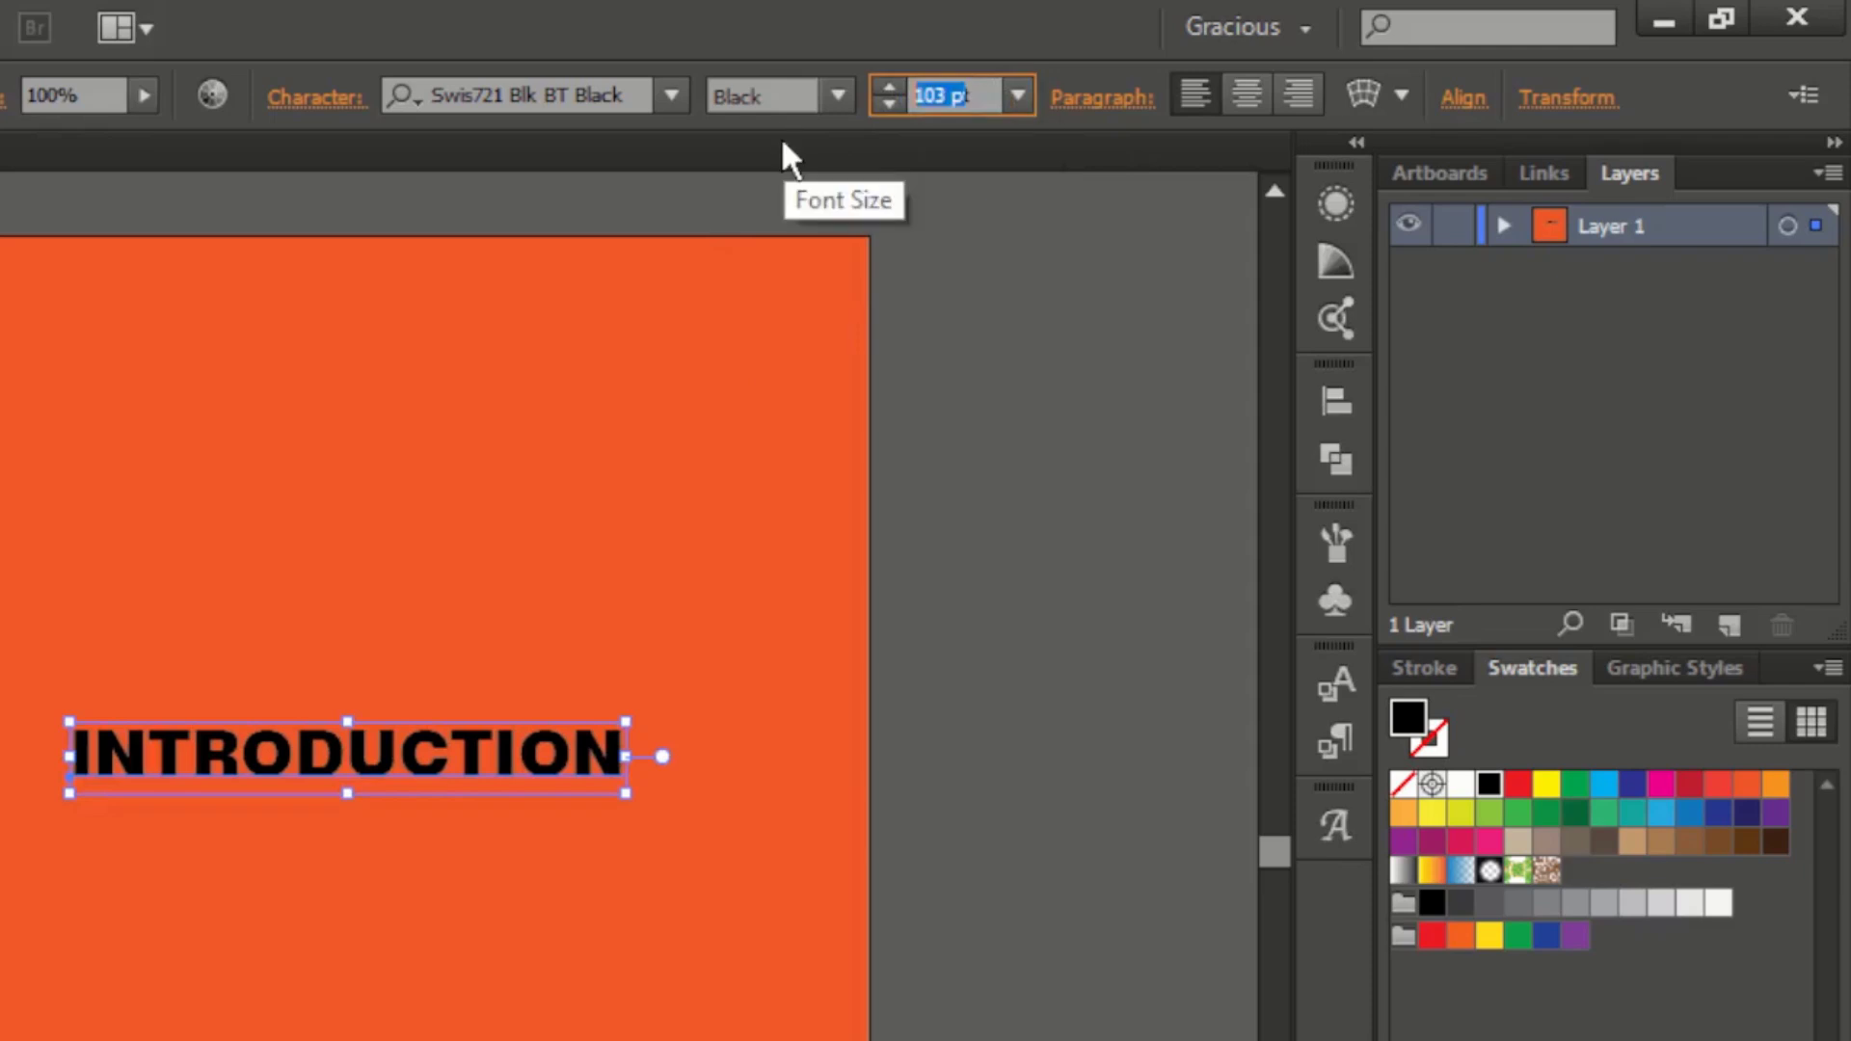
{"action": "type", "text": "390"}
{"action": "left_click", "coordinate": [690, 617]}
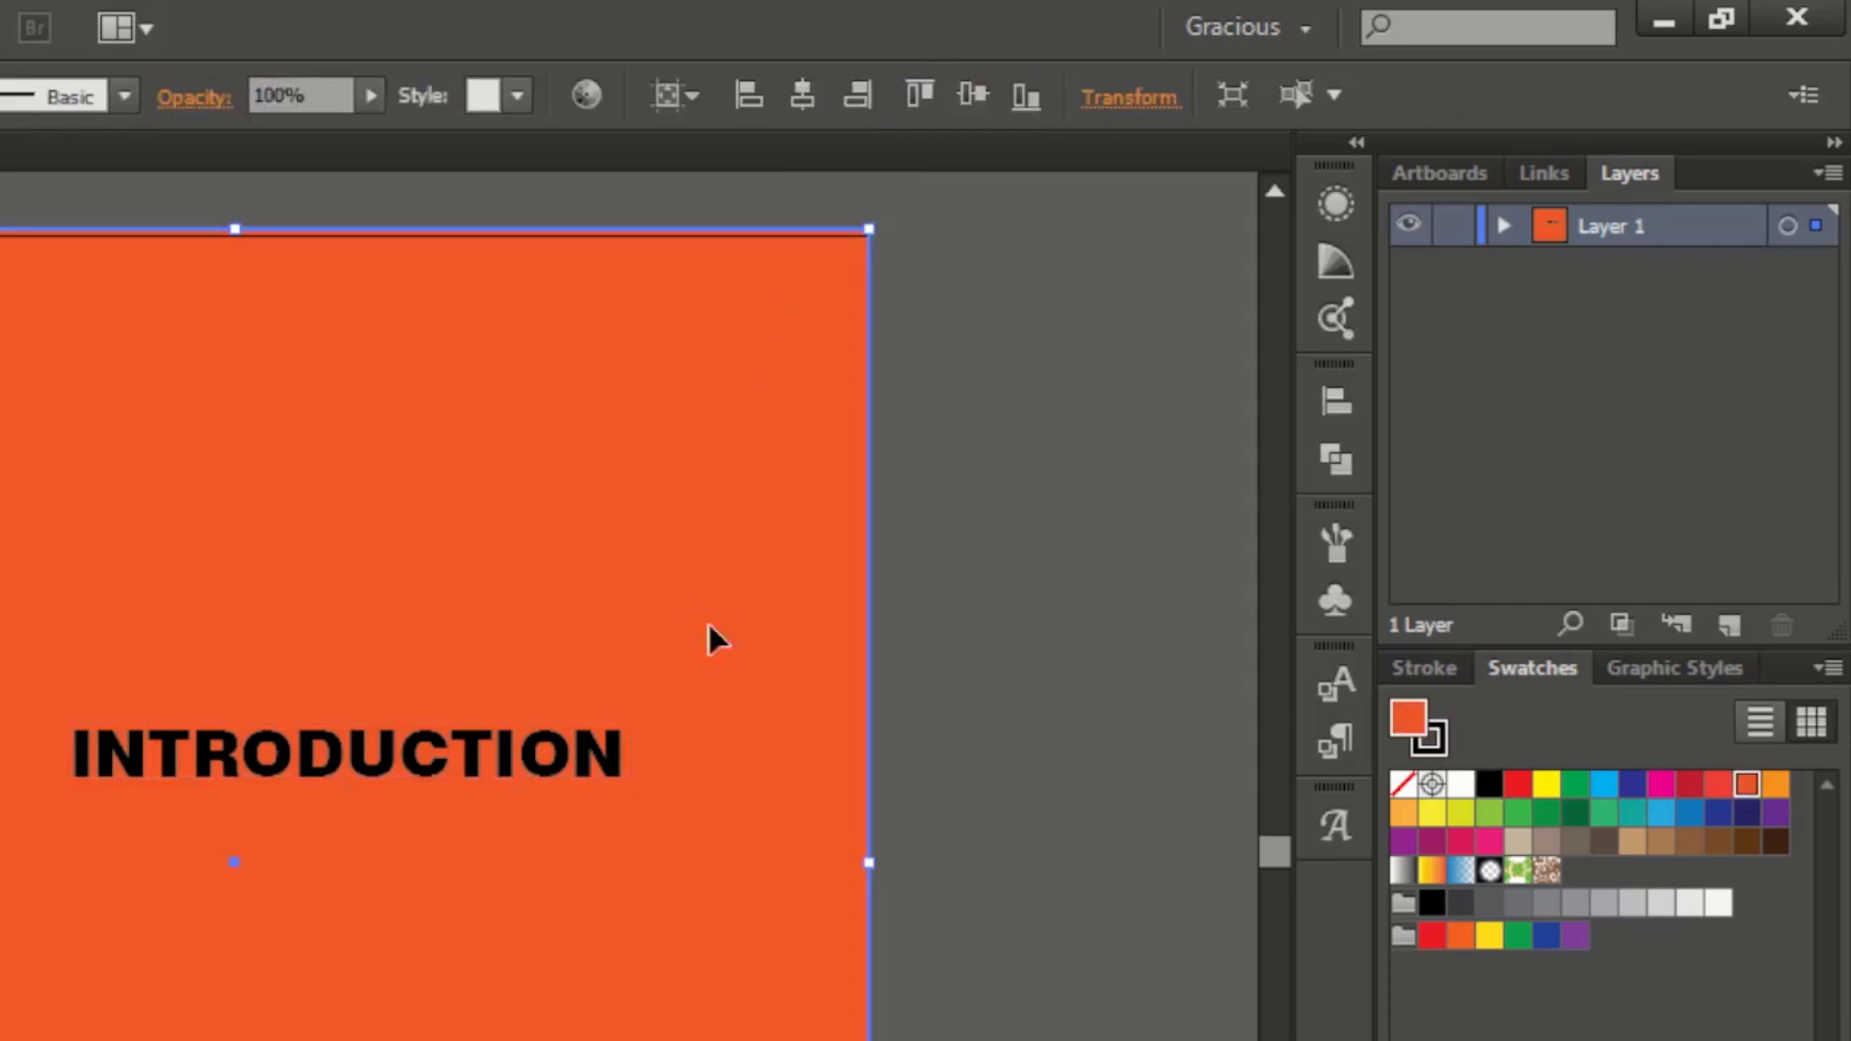
Set the INTRODUCTION text's font size to 200 pt and move it to around the artboard's middle
{"action": "left_click", "coordinate": [604, 764]}
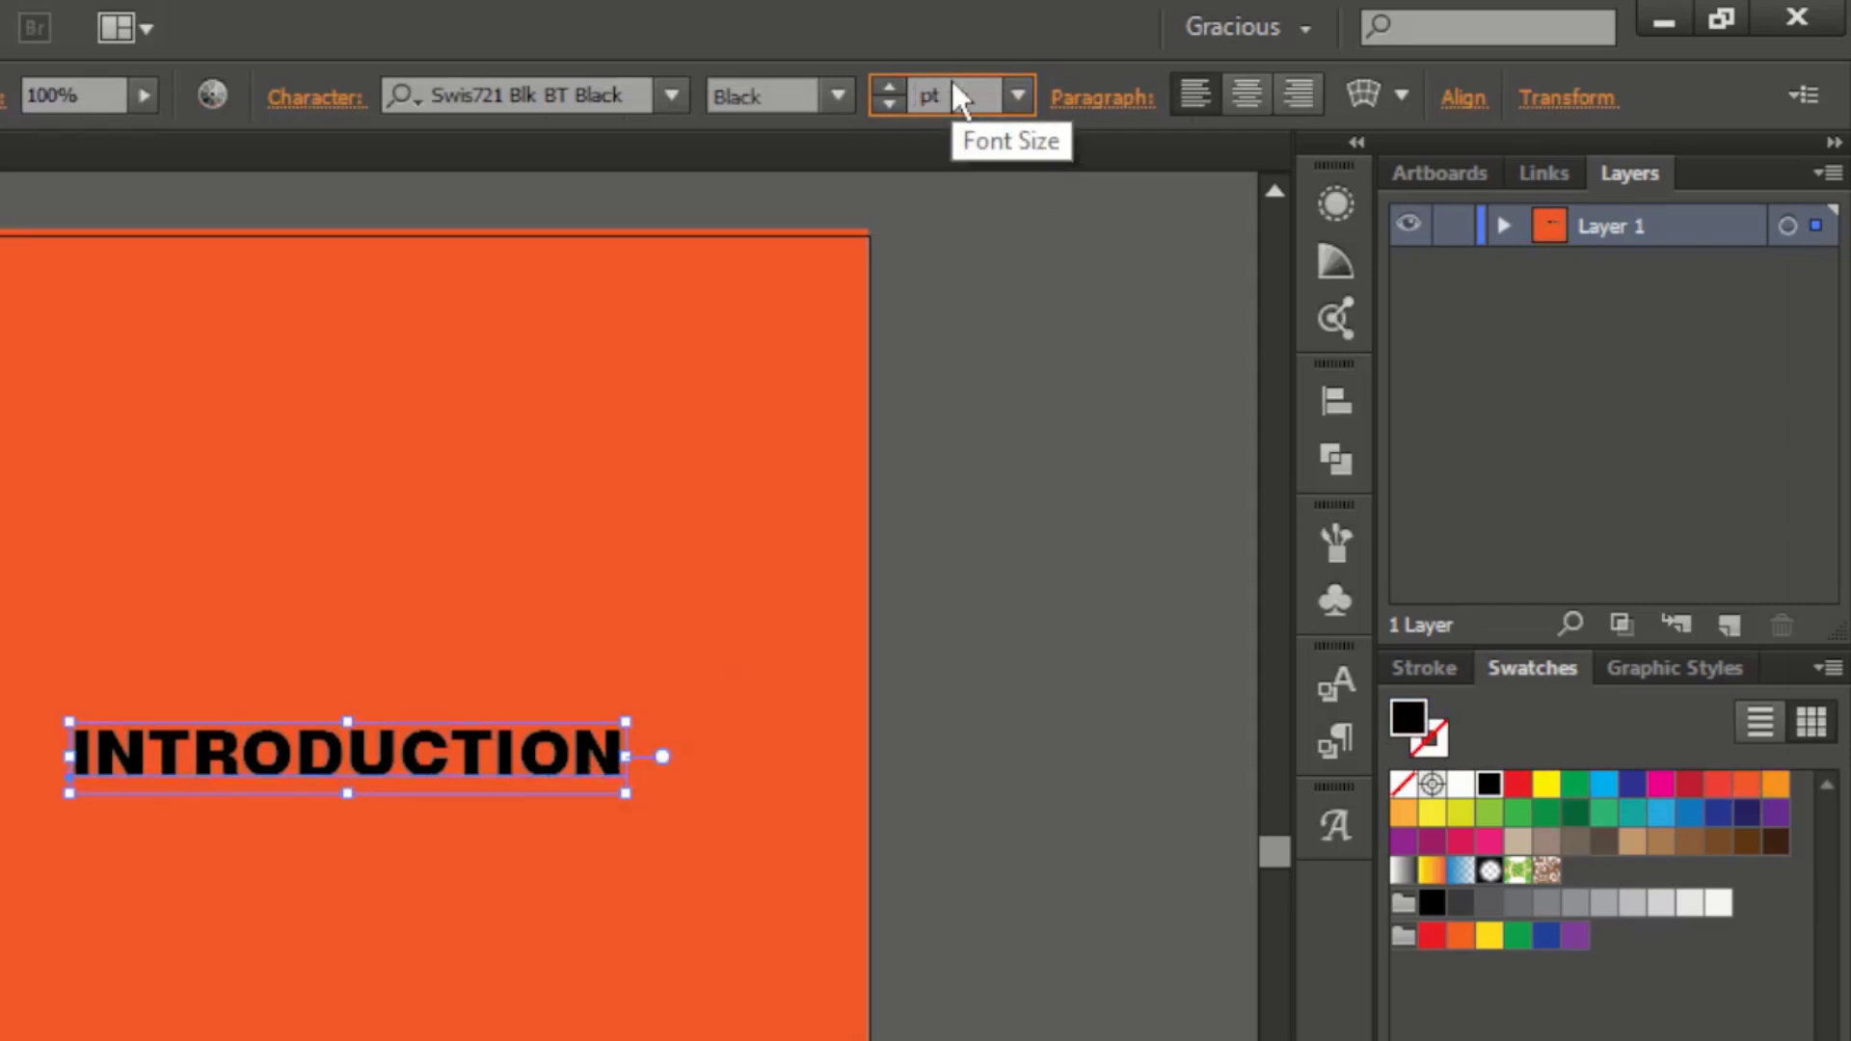
{"action": "type", "text": "200"}
{"action": "key", "text": "Return"}
{"action": "left_click_drag", "start_coordinate": [619, 754], "coordinate": [295, 815]}
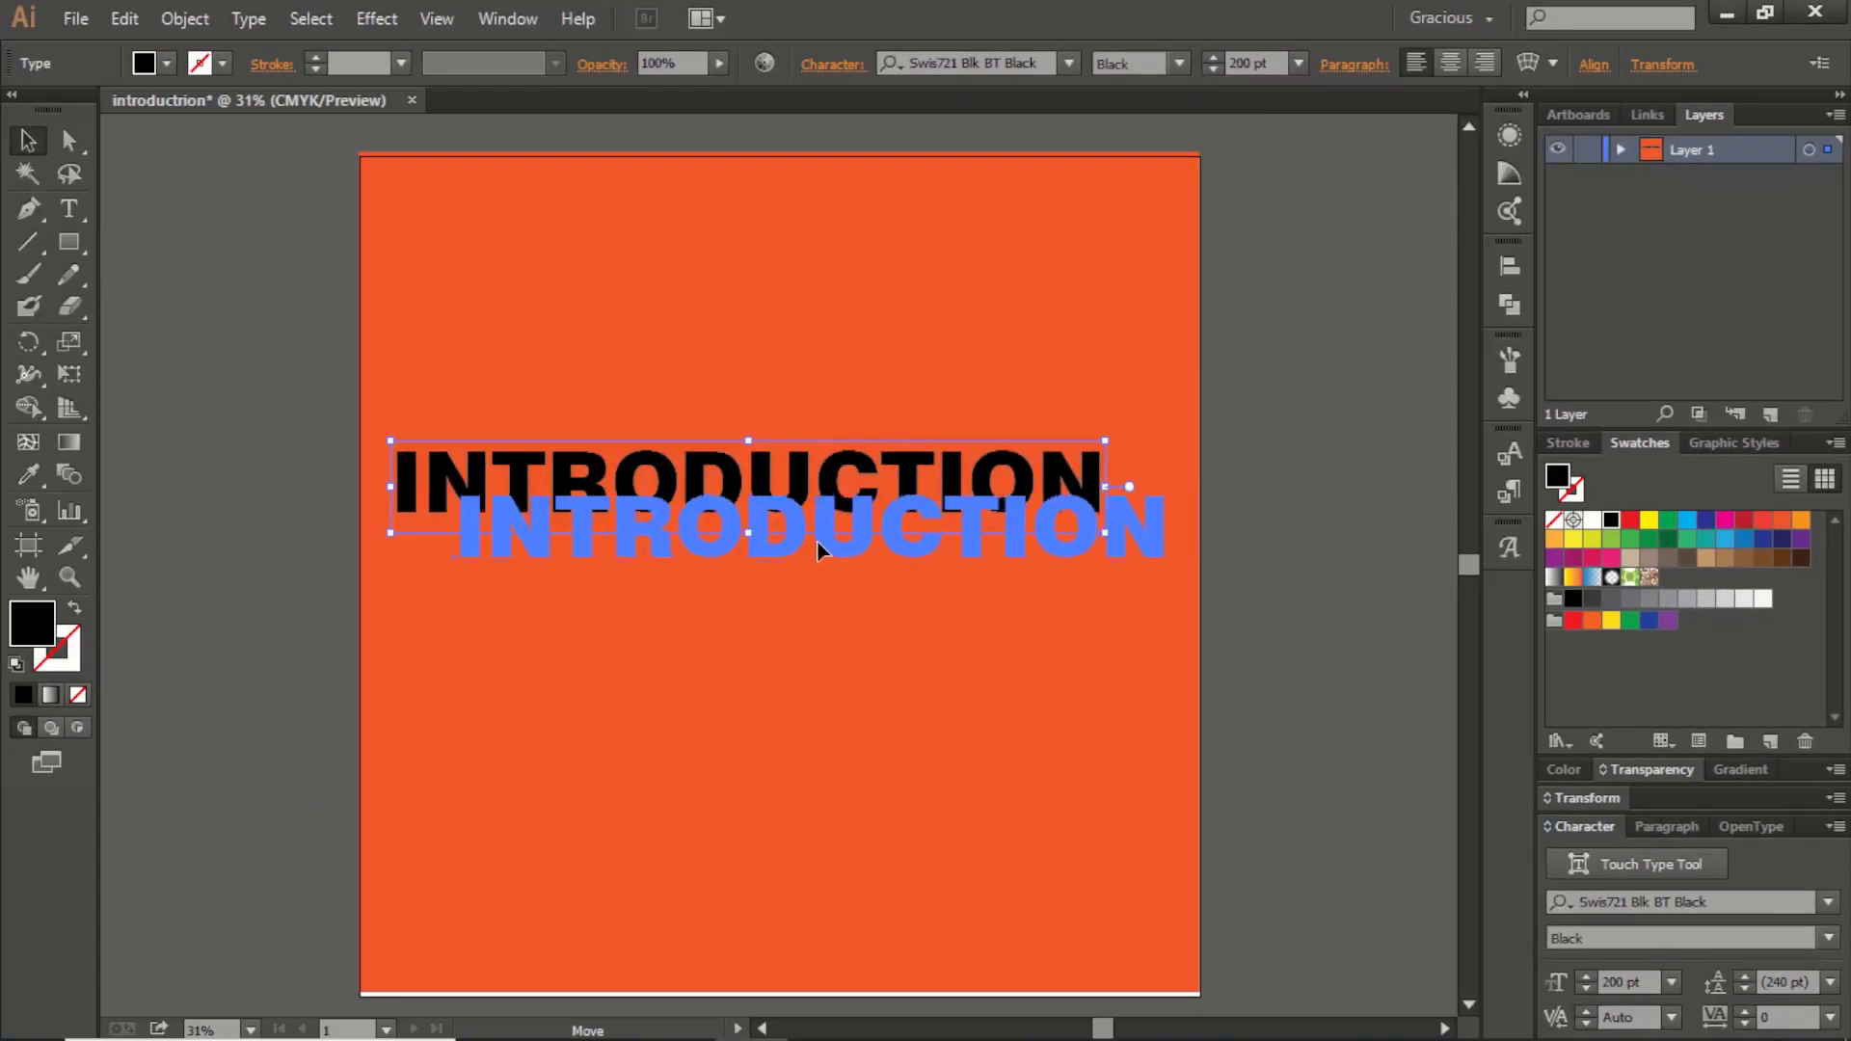
{"action": "left_click_drag", "start_coordinate": [817, 541], "coordinate": [805, 536]}
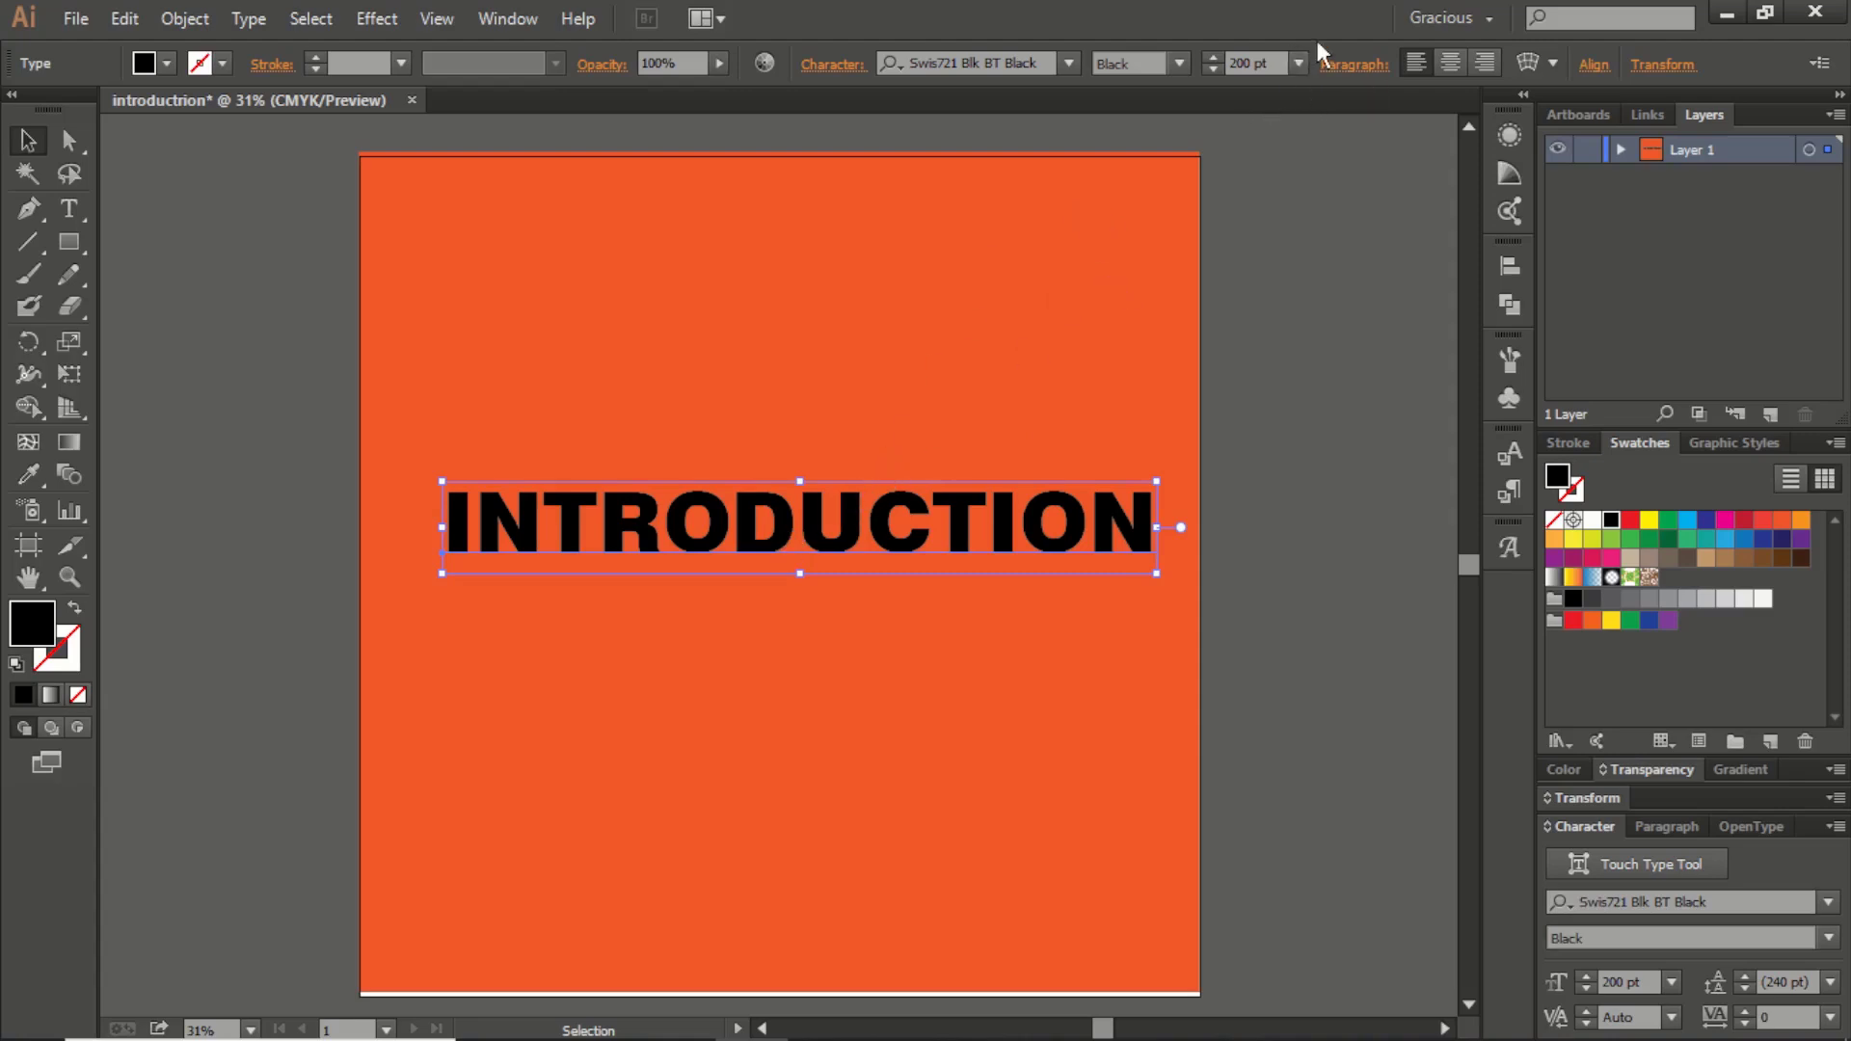
{"action": "left_click", "coordinate": [1298, 63]}
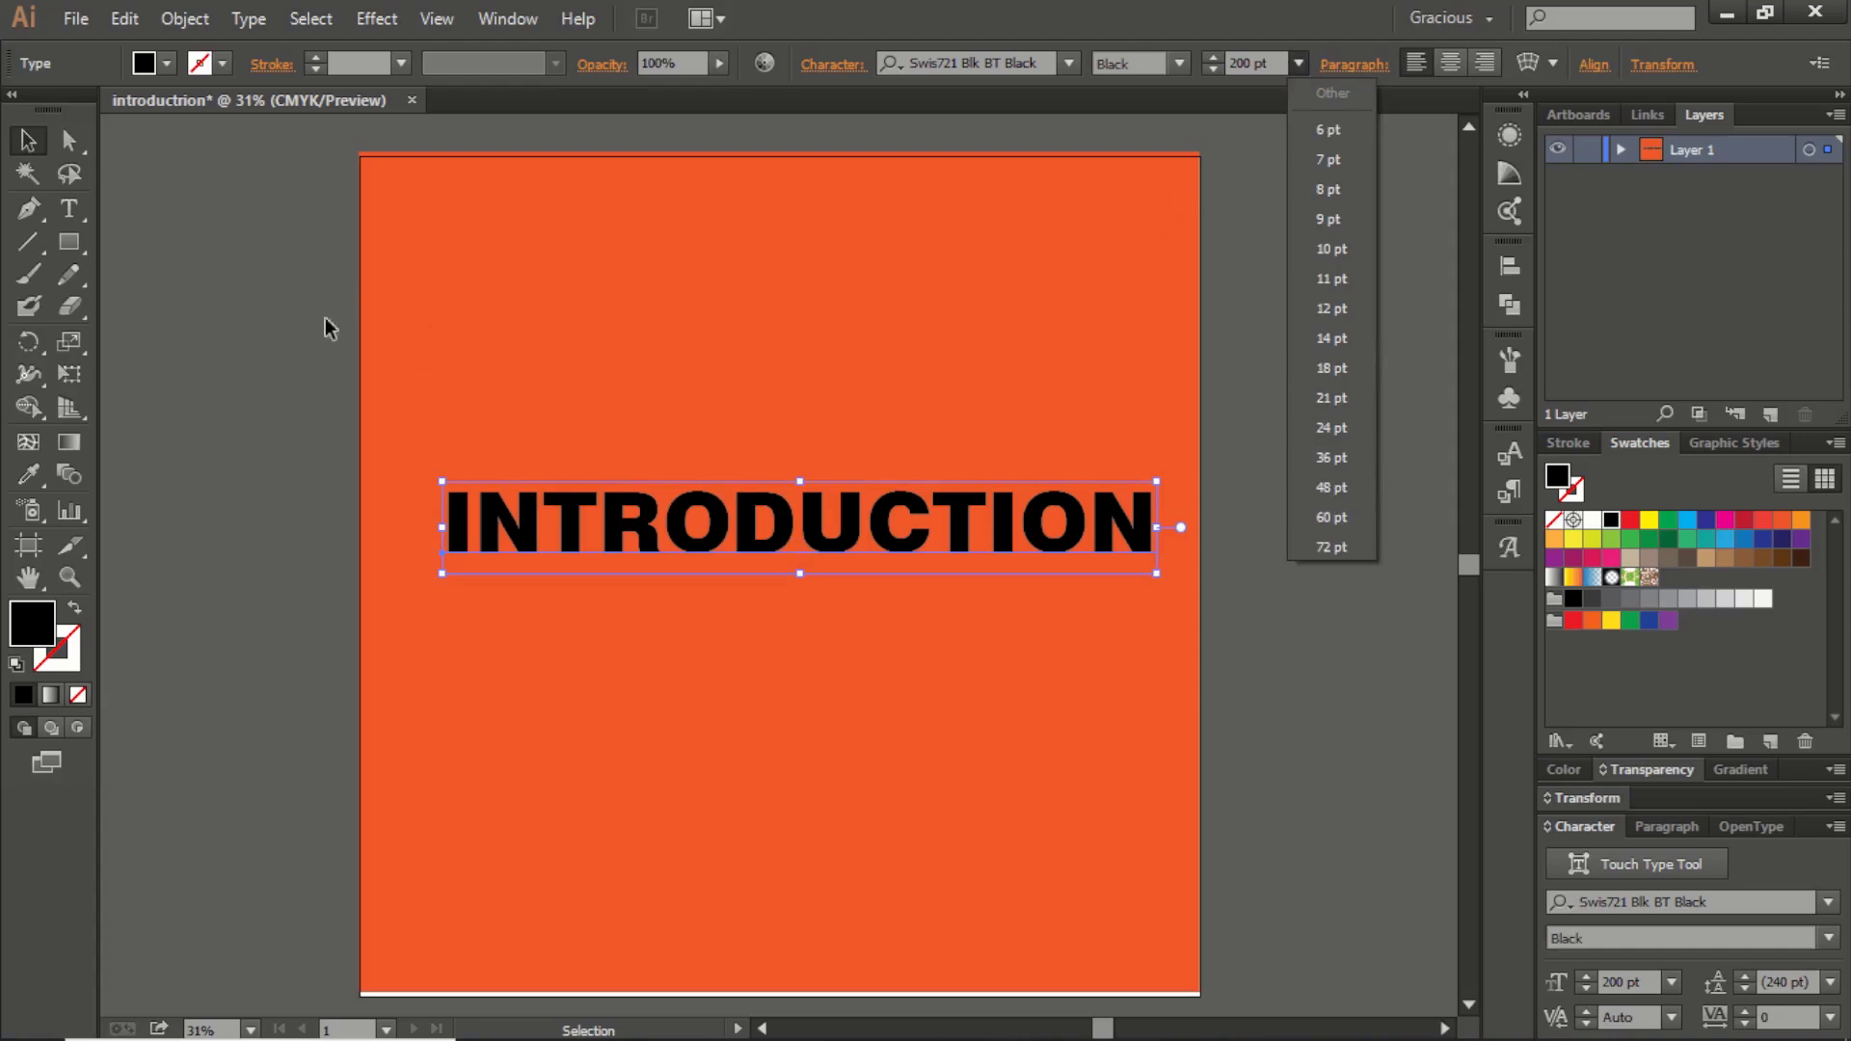
{"action": "left_click", "coordinate": [499, 381]}
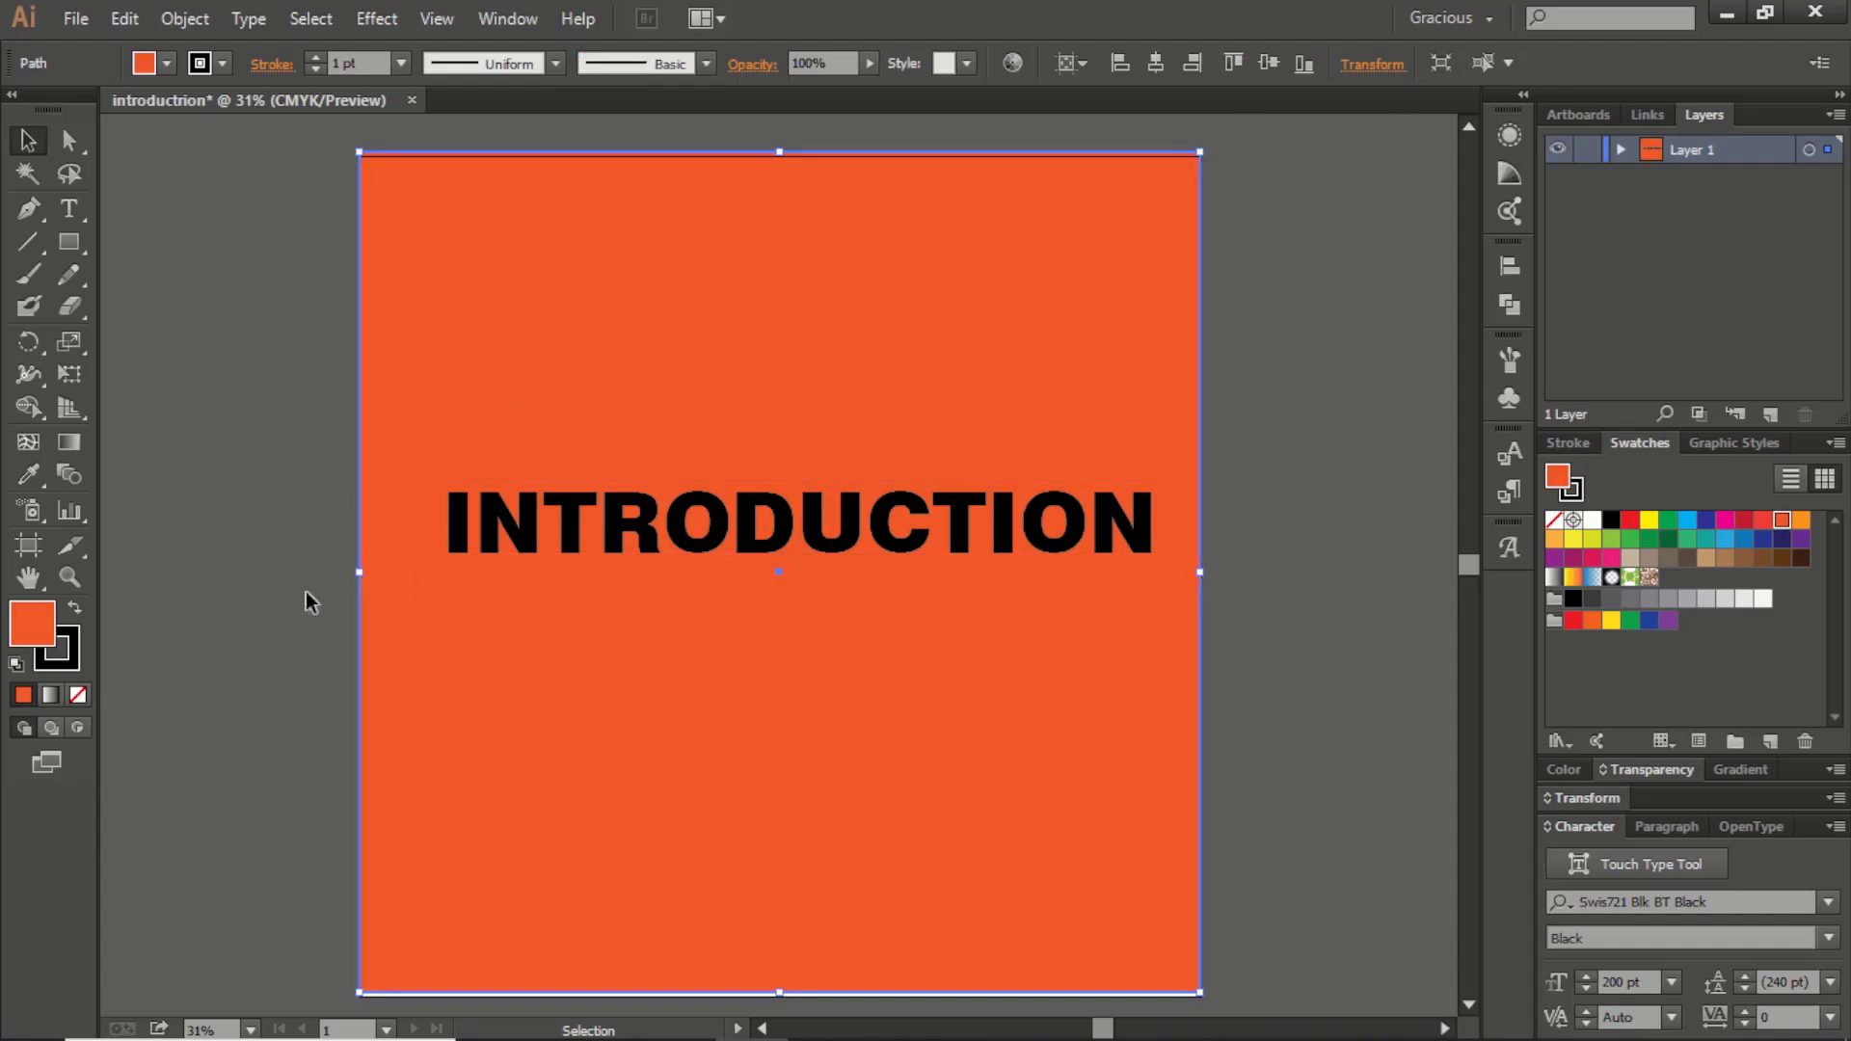
Try yellow and dark blue fills on the INTRODUCTION text, settle on white, and shift the text slightly above the artboard's middle
{"action": "left_click", "coordinate": [679, 514]}
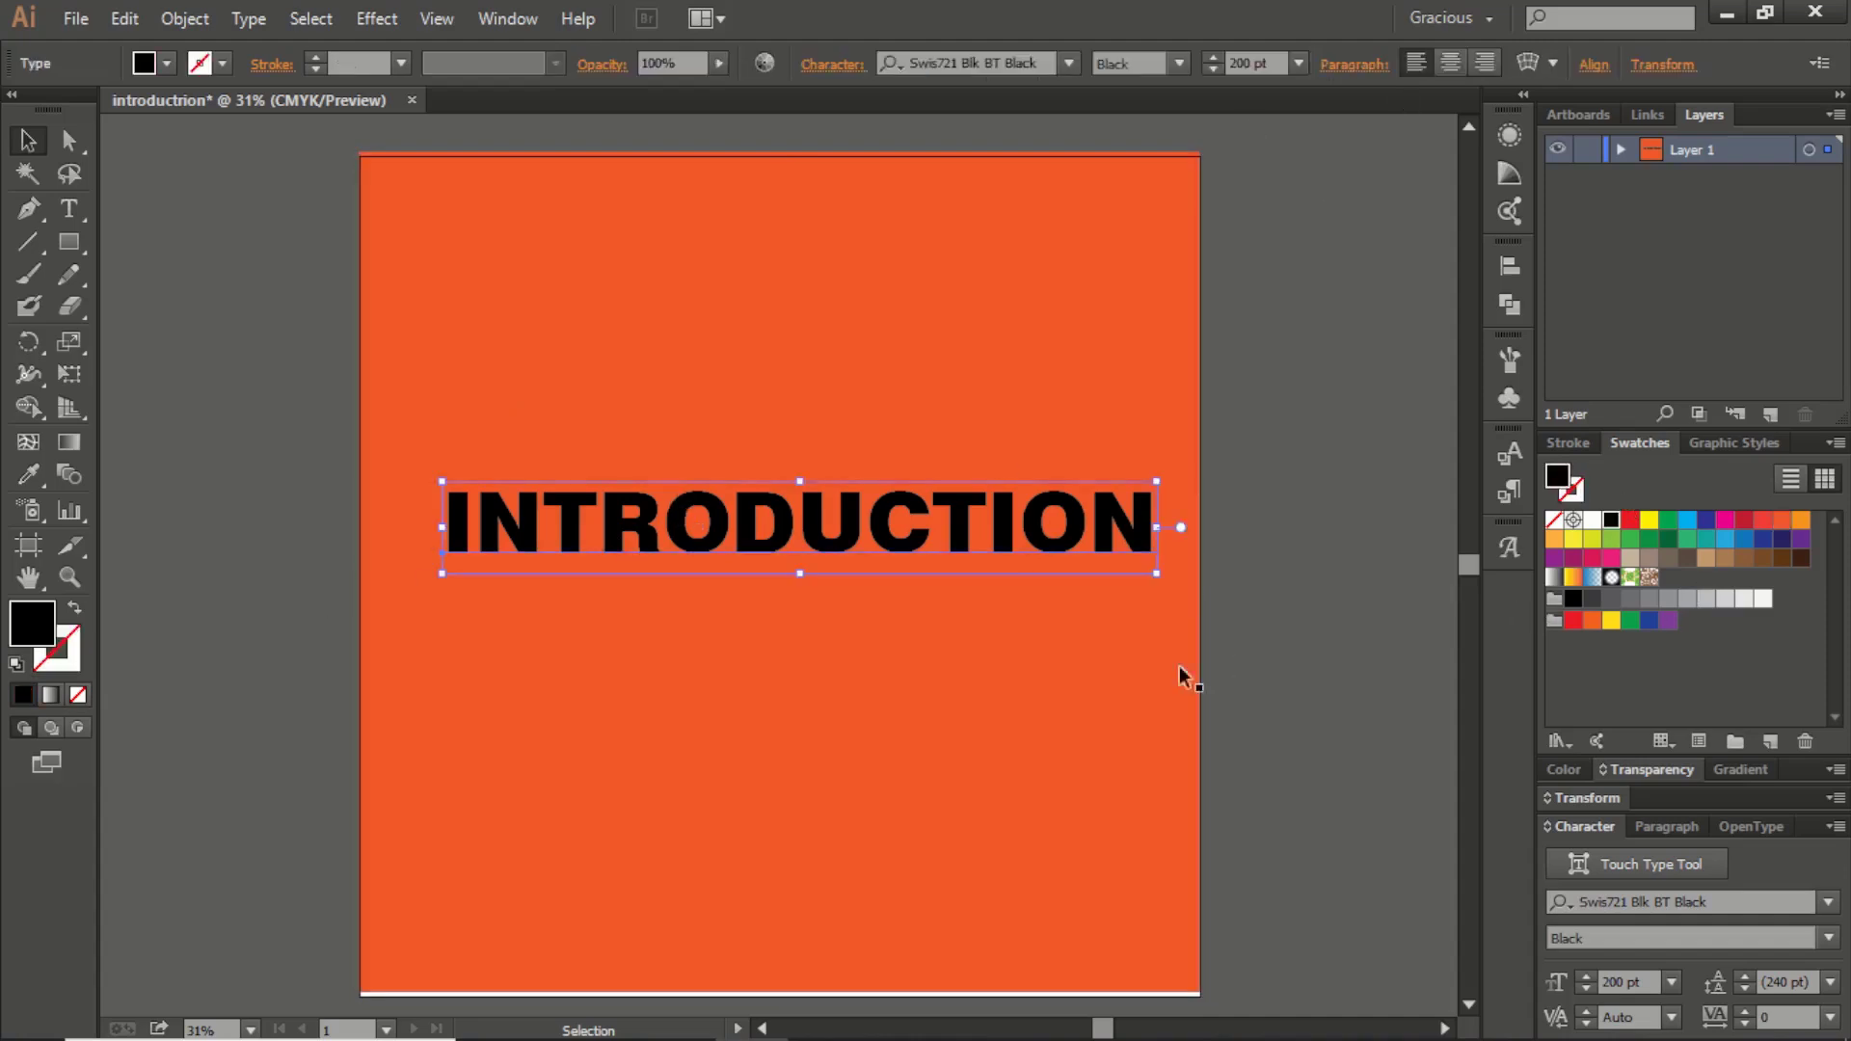
{"action": "left_click", "coordinate": [1648, 520]}
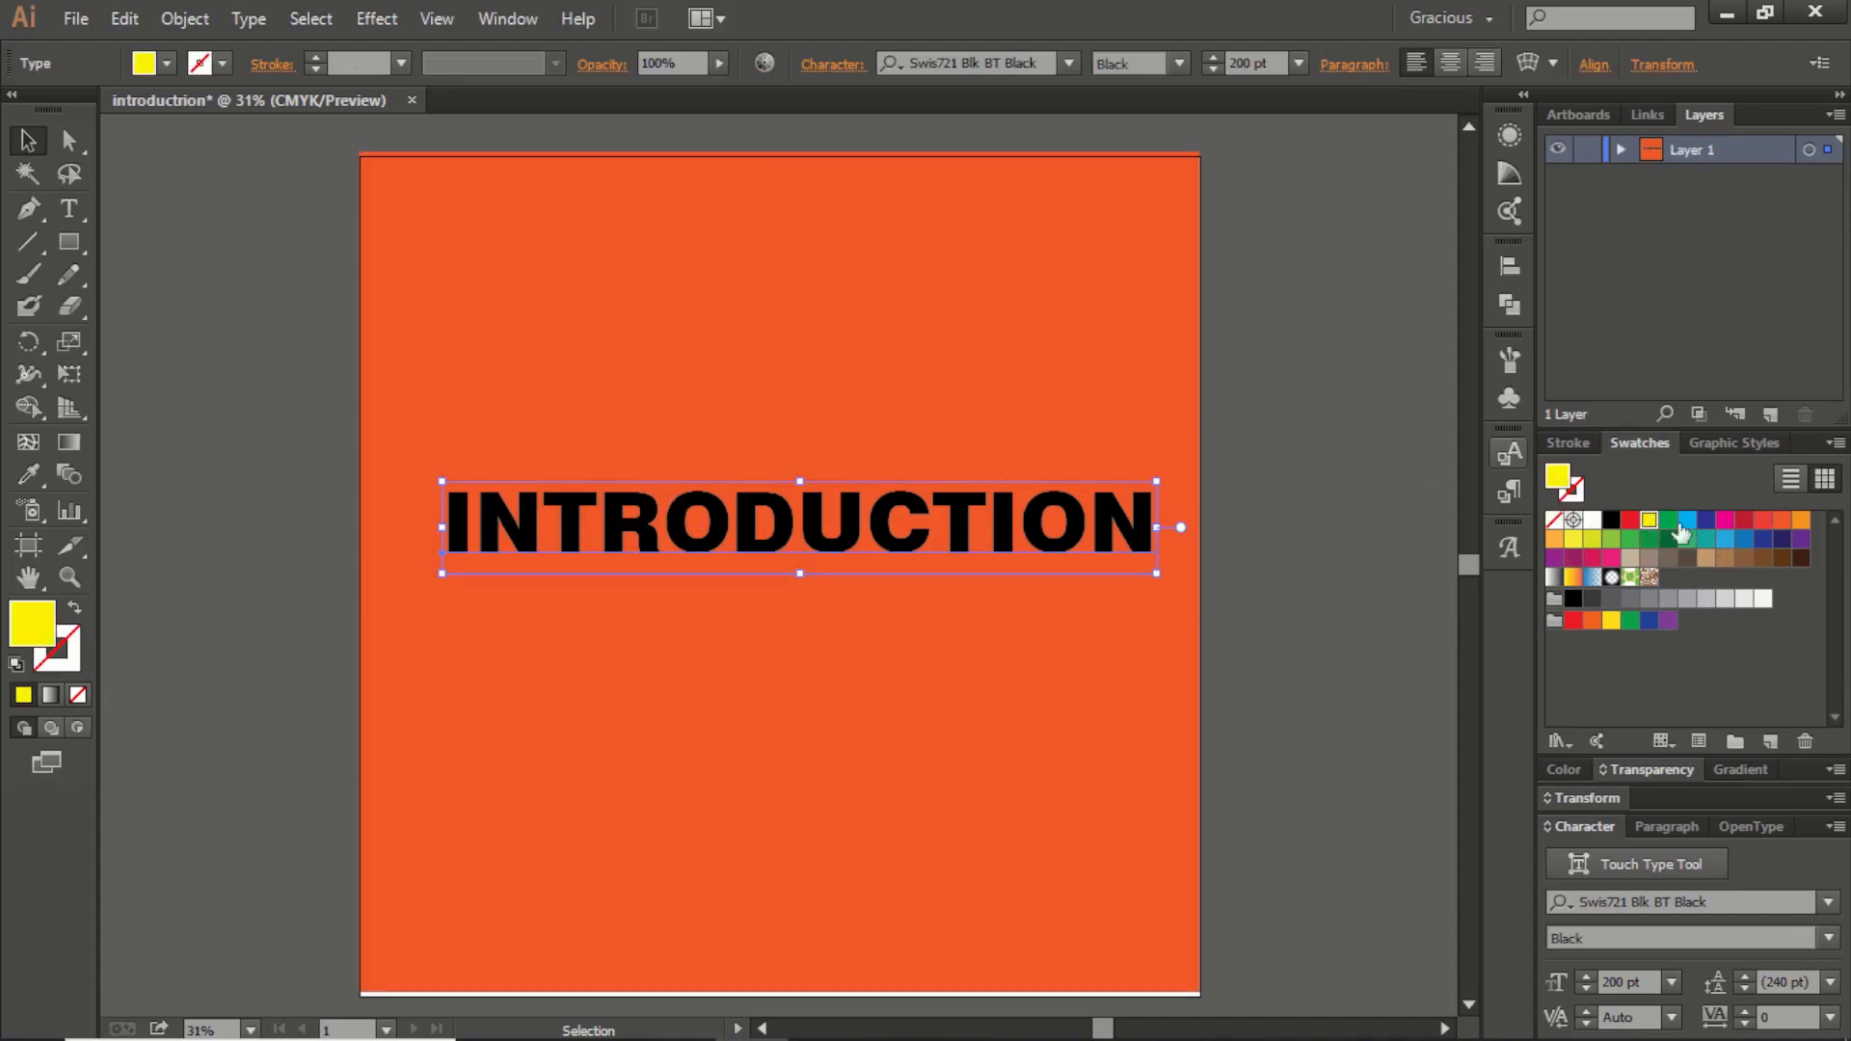
{"action": "left_click", "coordinate": [1704, 521]}
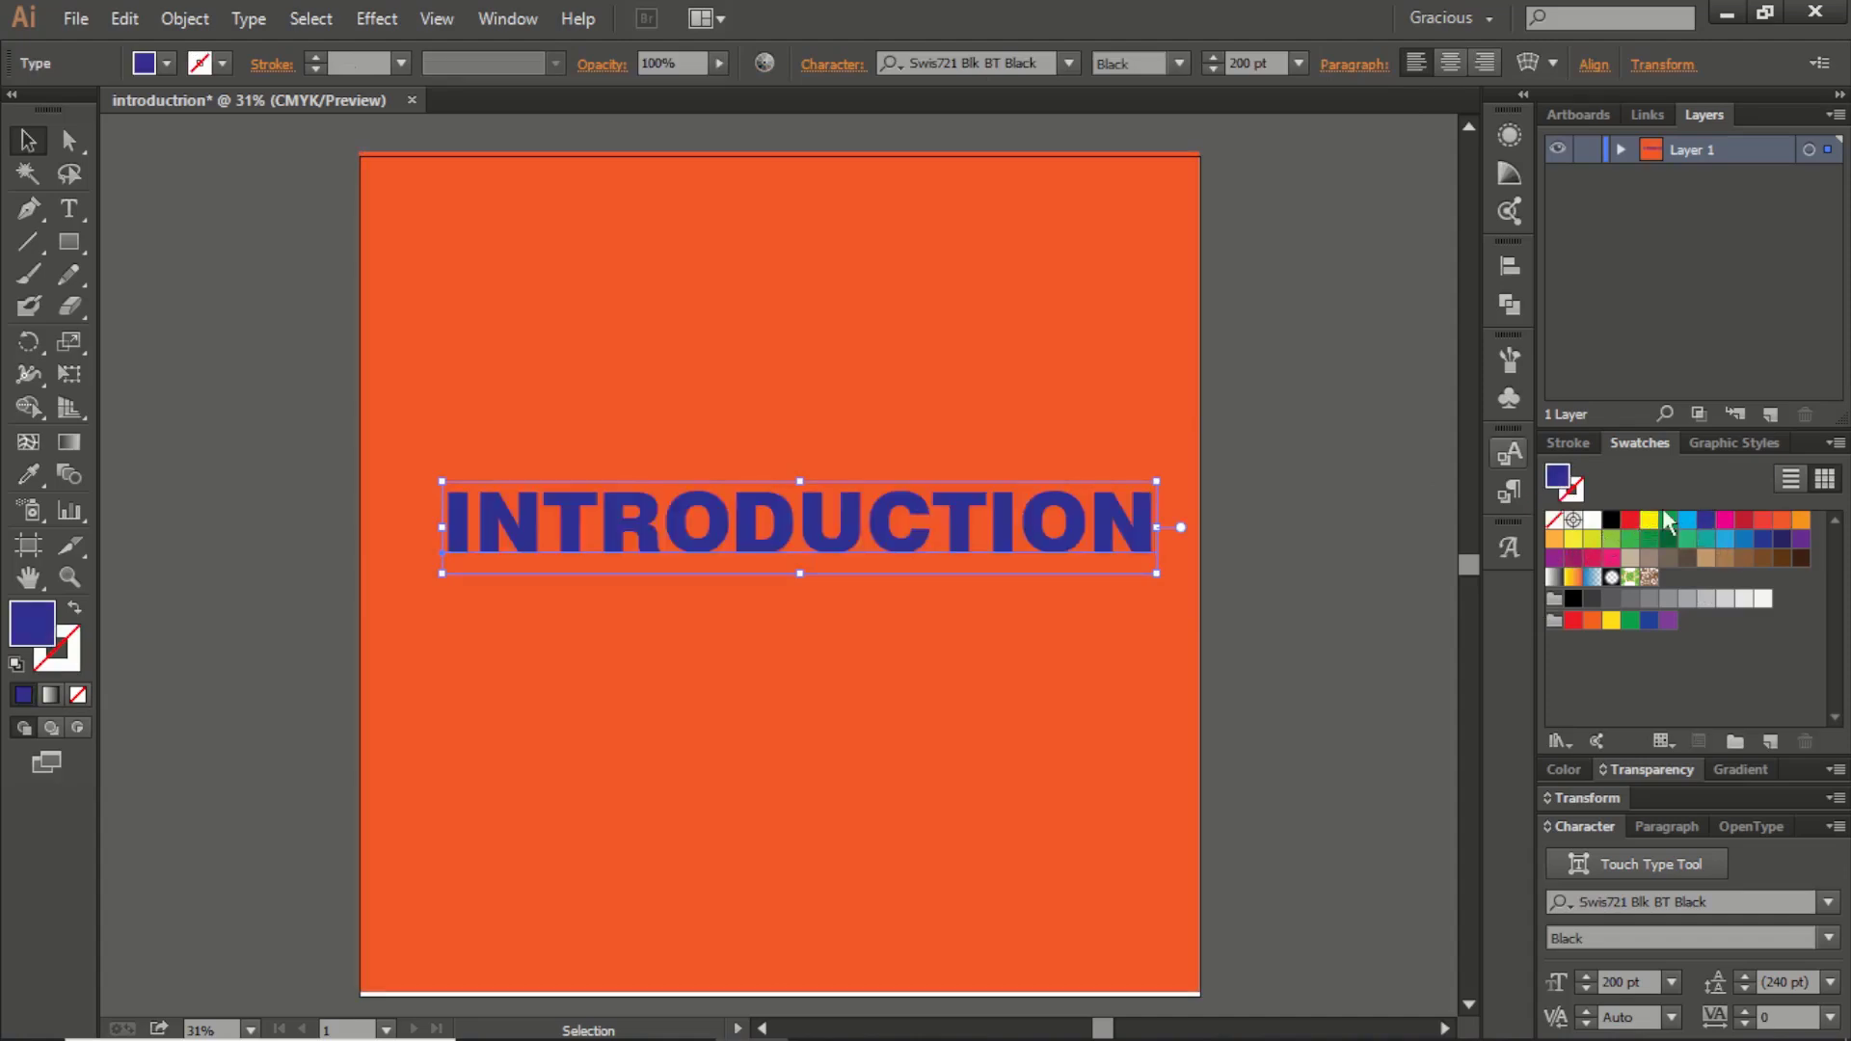
{"action": "left_click", "coordinate": [1652, 522]}
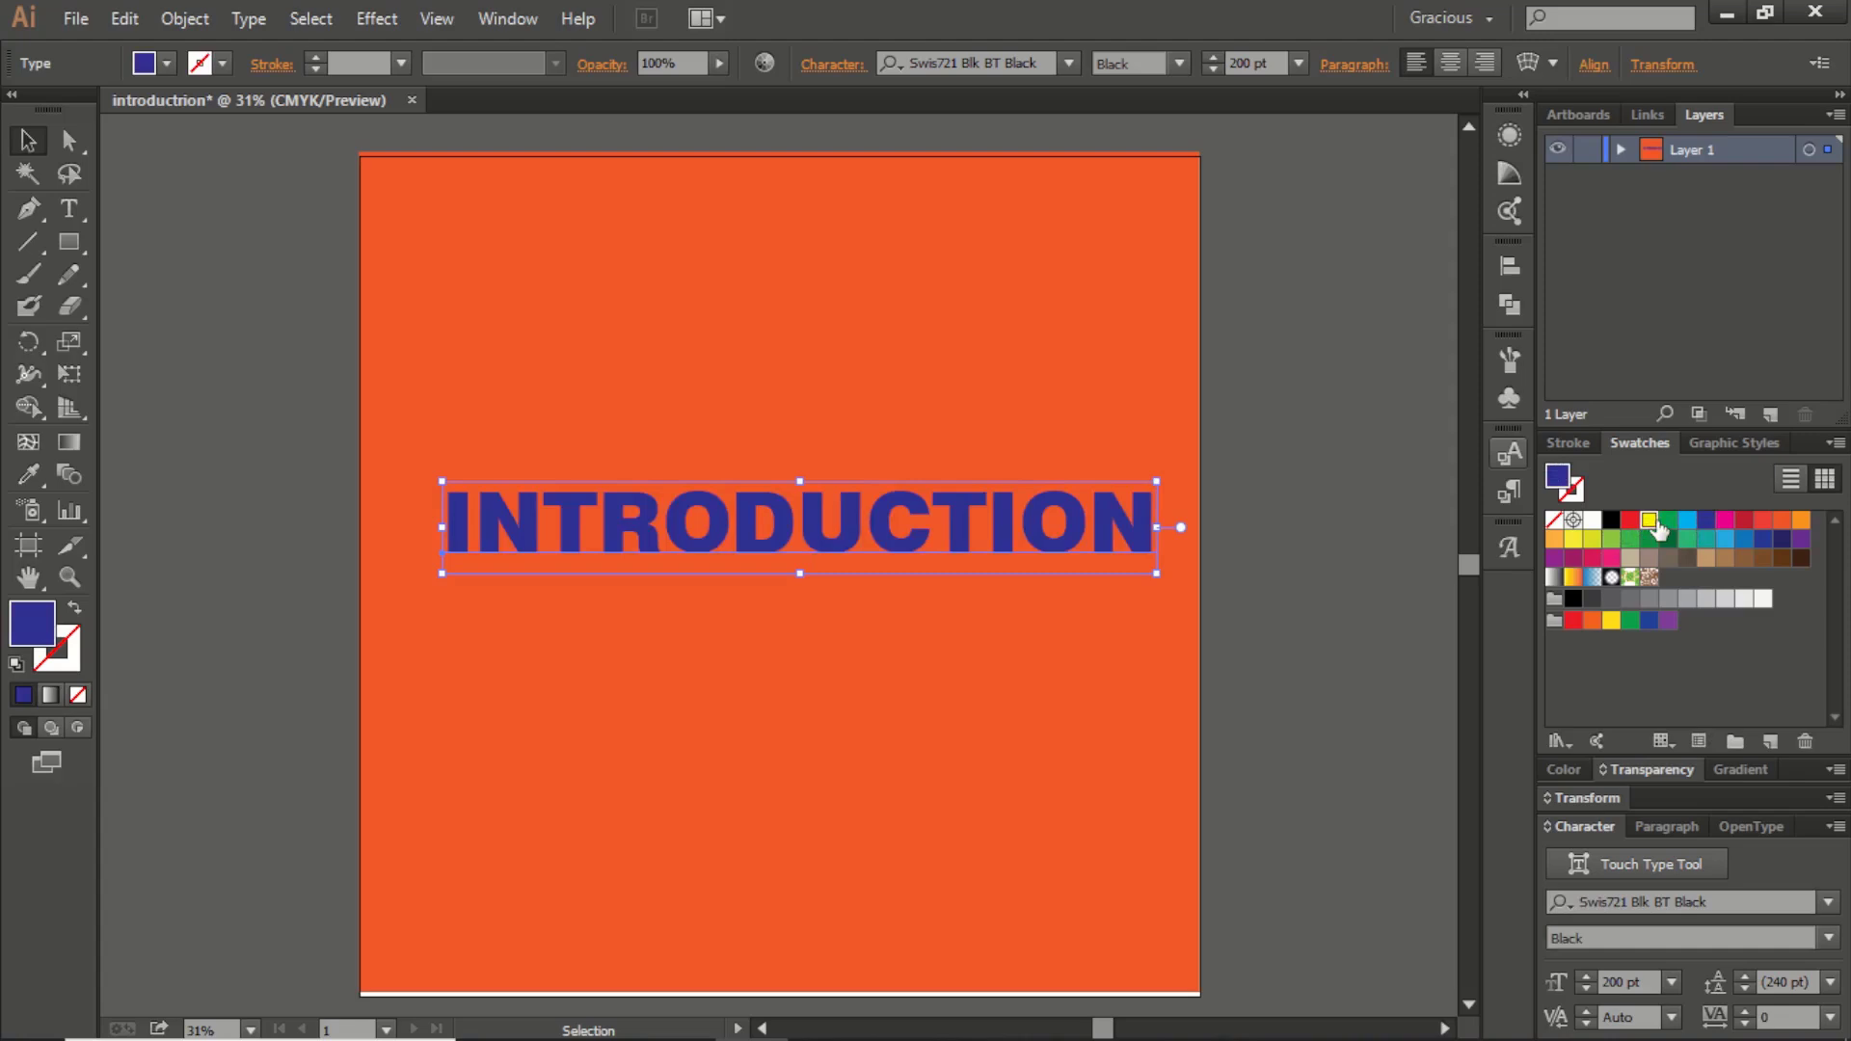
{"action": "left_click", "coordinate": [1592, 523]}
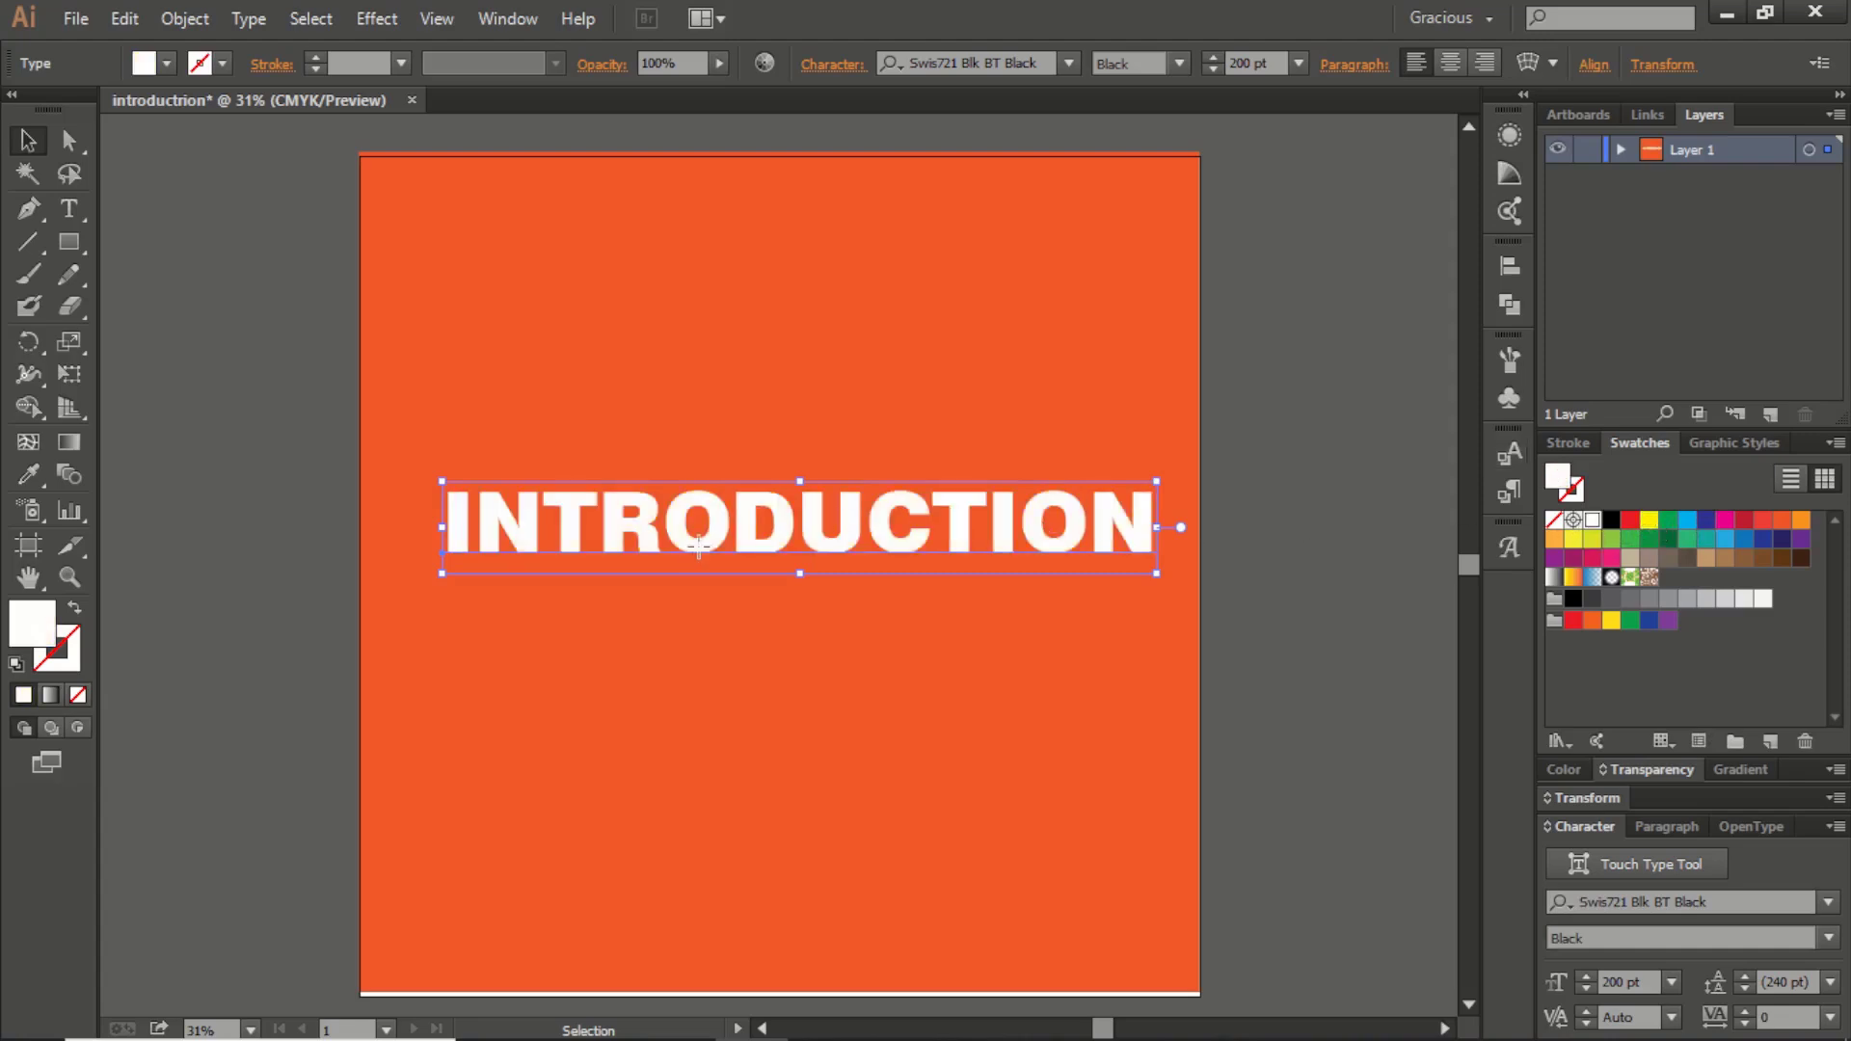
{"action": "left_click_drag", "start_coordinate": [695, 552], "coordinate": [680, 572]}
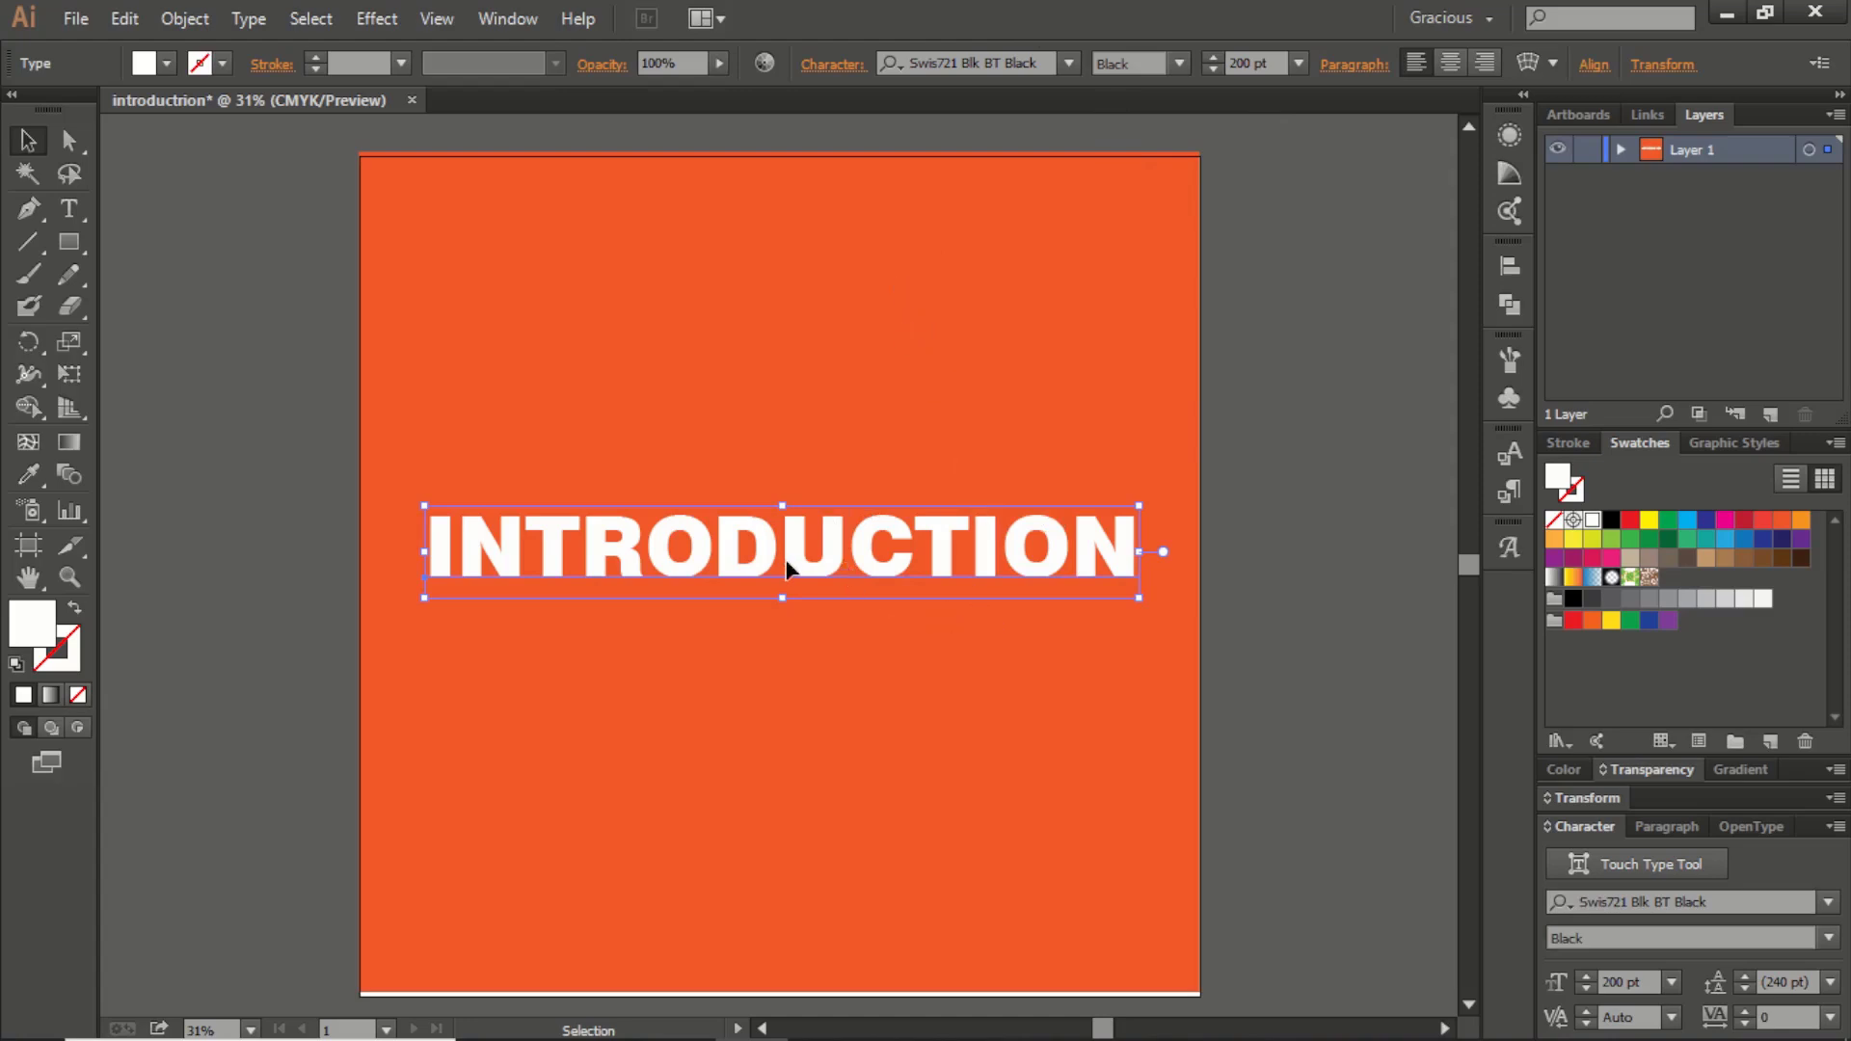
{"action": "left_click_drag", "start_coordinate": [787, 567], "coordinate": [777, 490]}
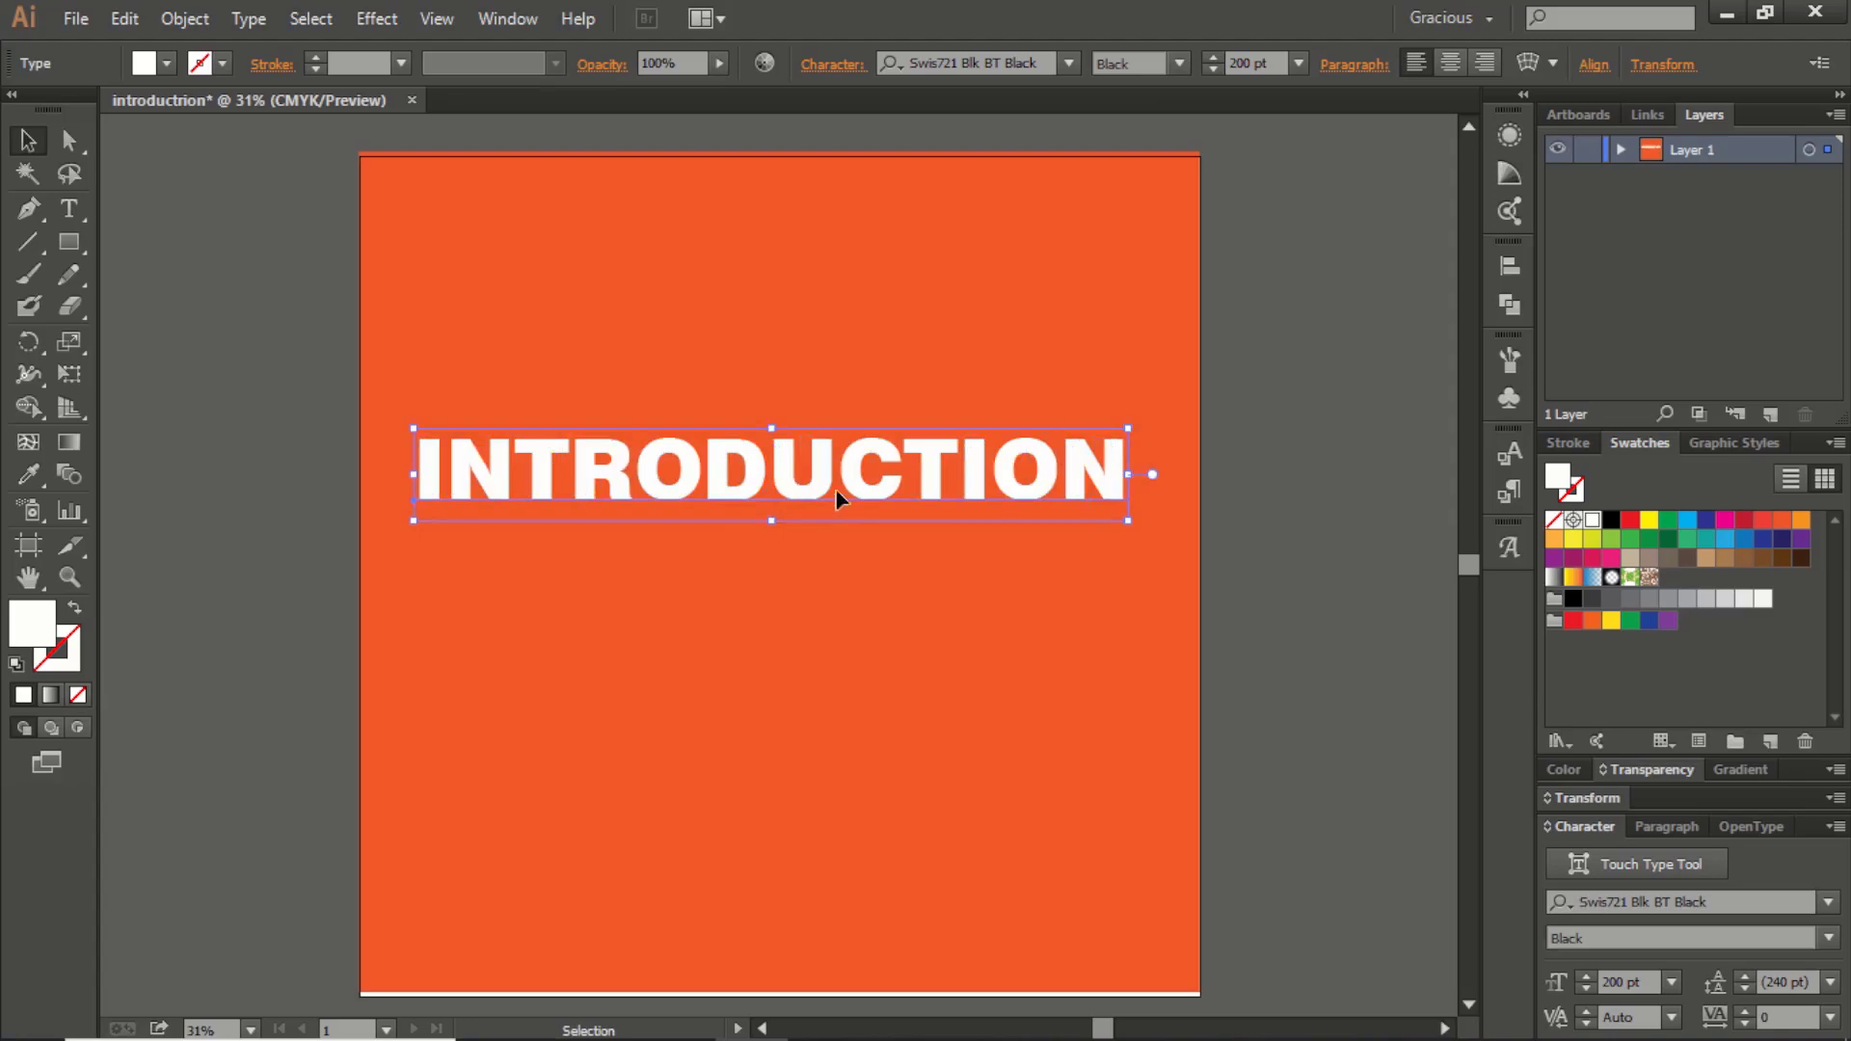
Try pasting a copy of the INTRODUCTION text and moving it above the original, and undo both the move and the copy
{"action": "key", "text": "a"}
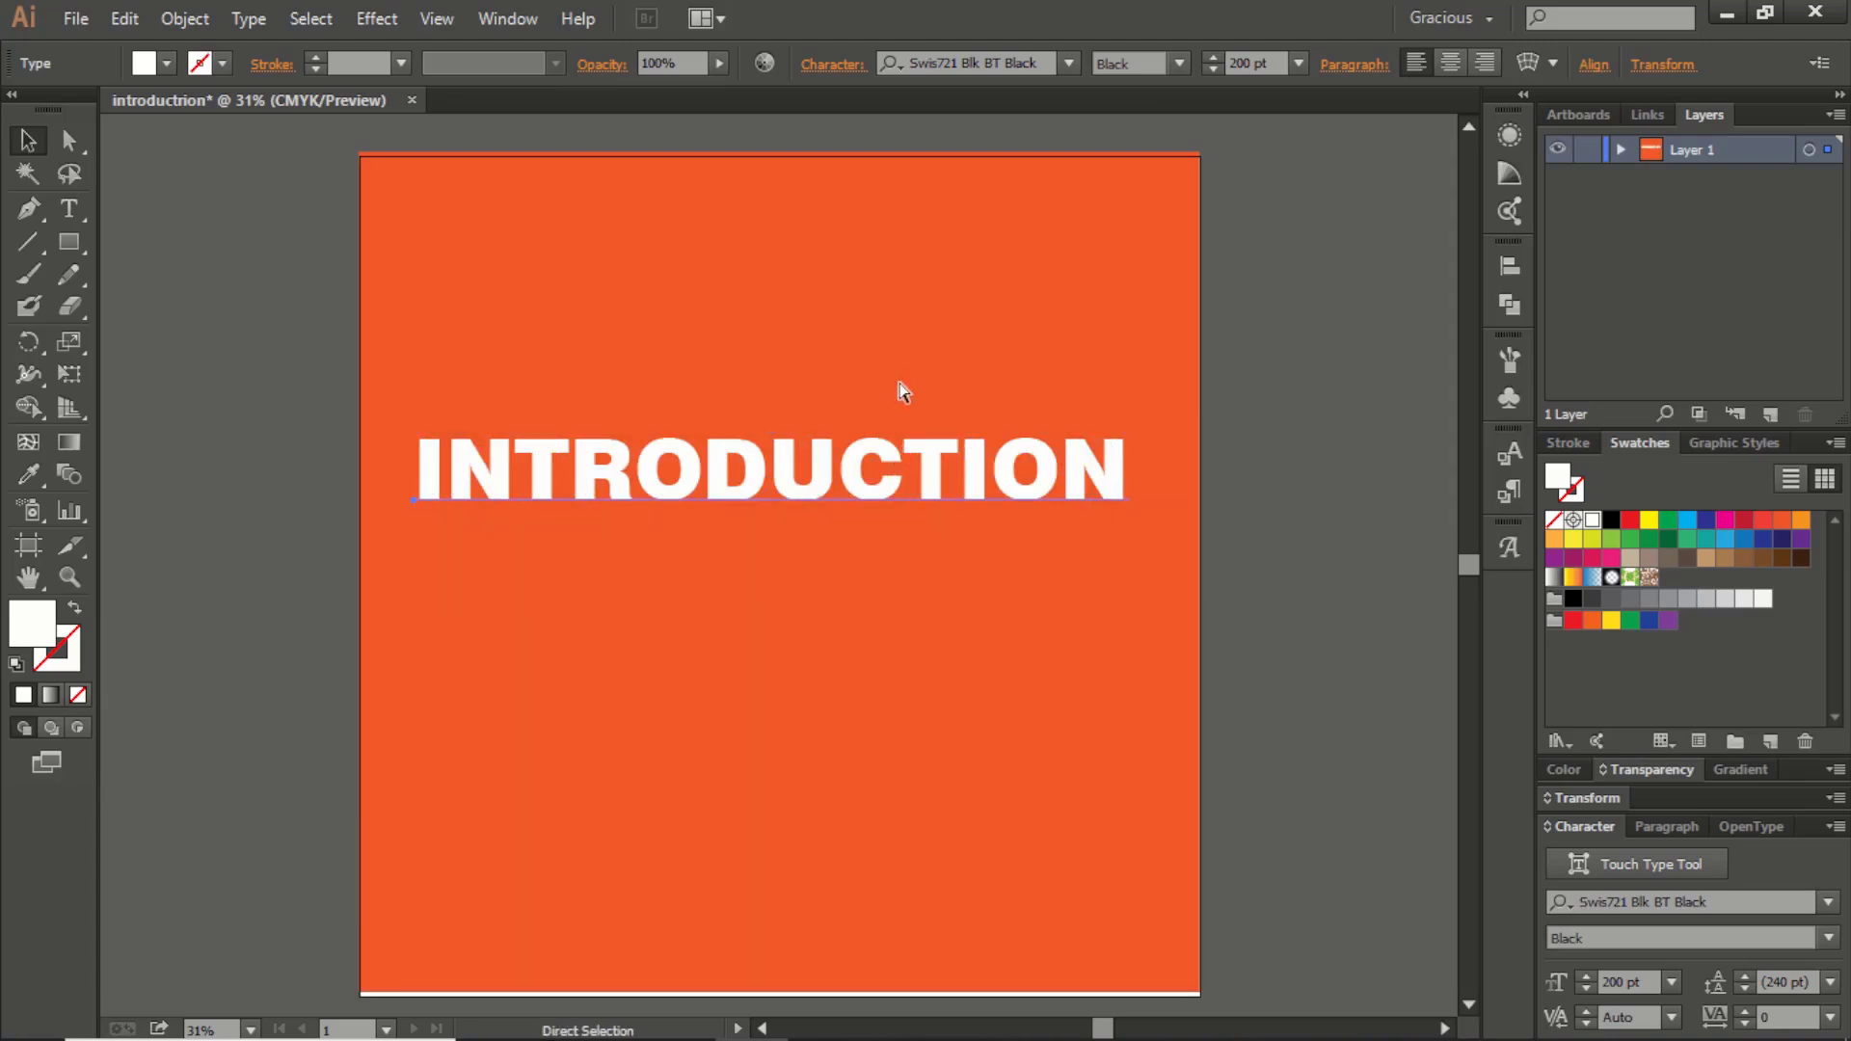
{"action": "key", "text": "ctrl+v"}
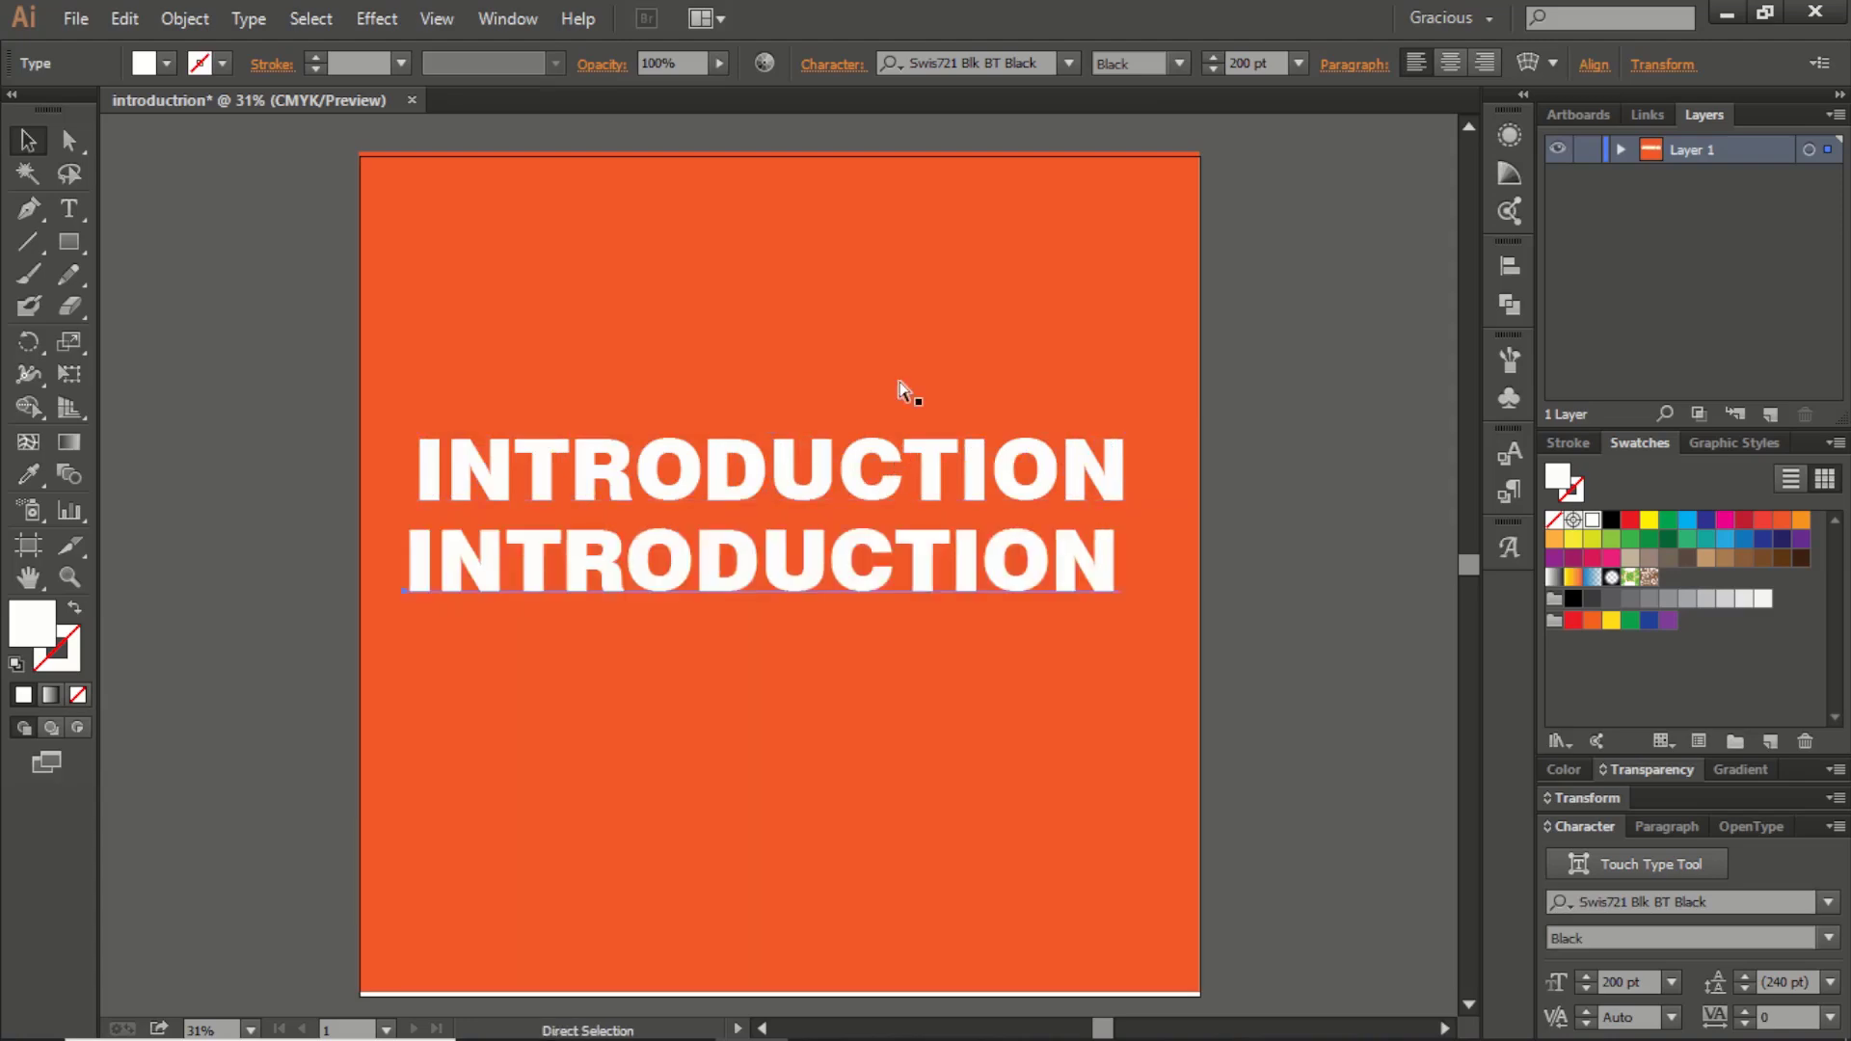
{"action": "key", "text": "v"}
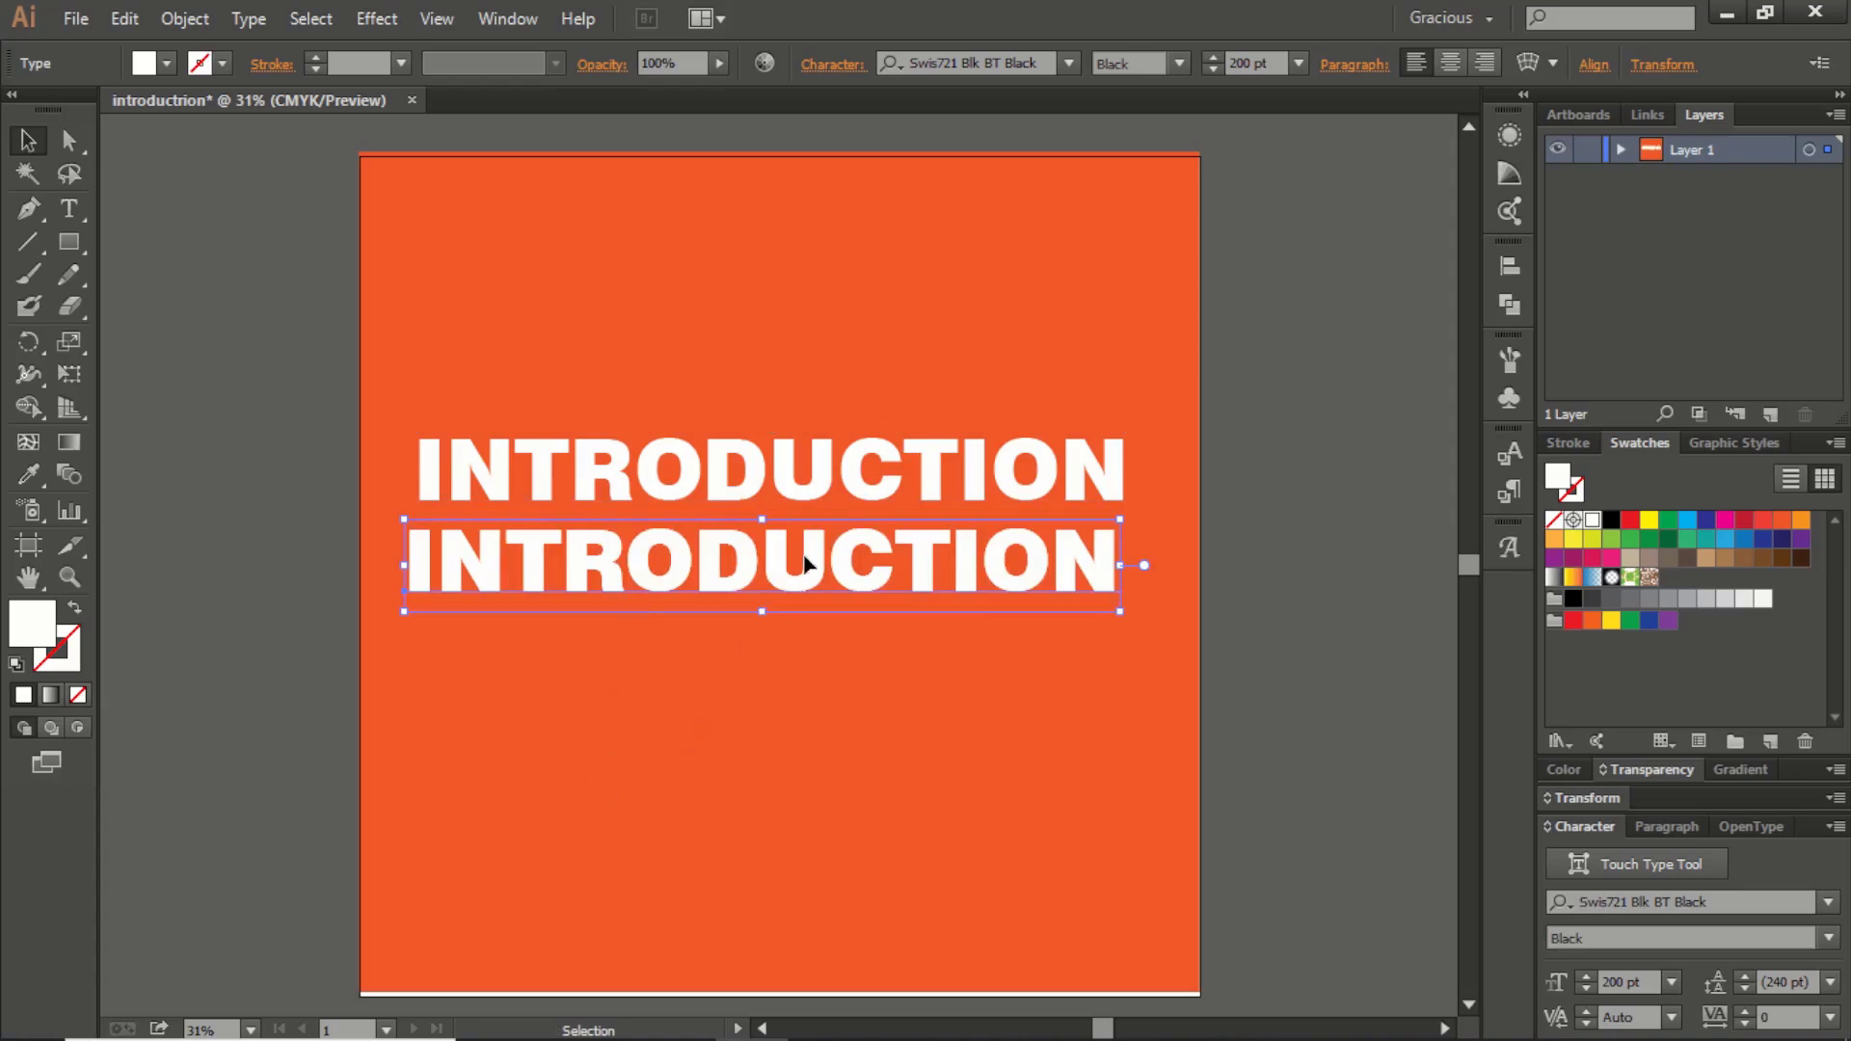
{"action": "left_click_drag", "start_coordinate": [825, 567], "coordinate": [819, 289]}
{"action": "key", "text": "ctrl+z"}
{"action": "key", "text": "ctrl+z"}
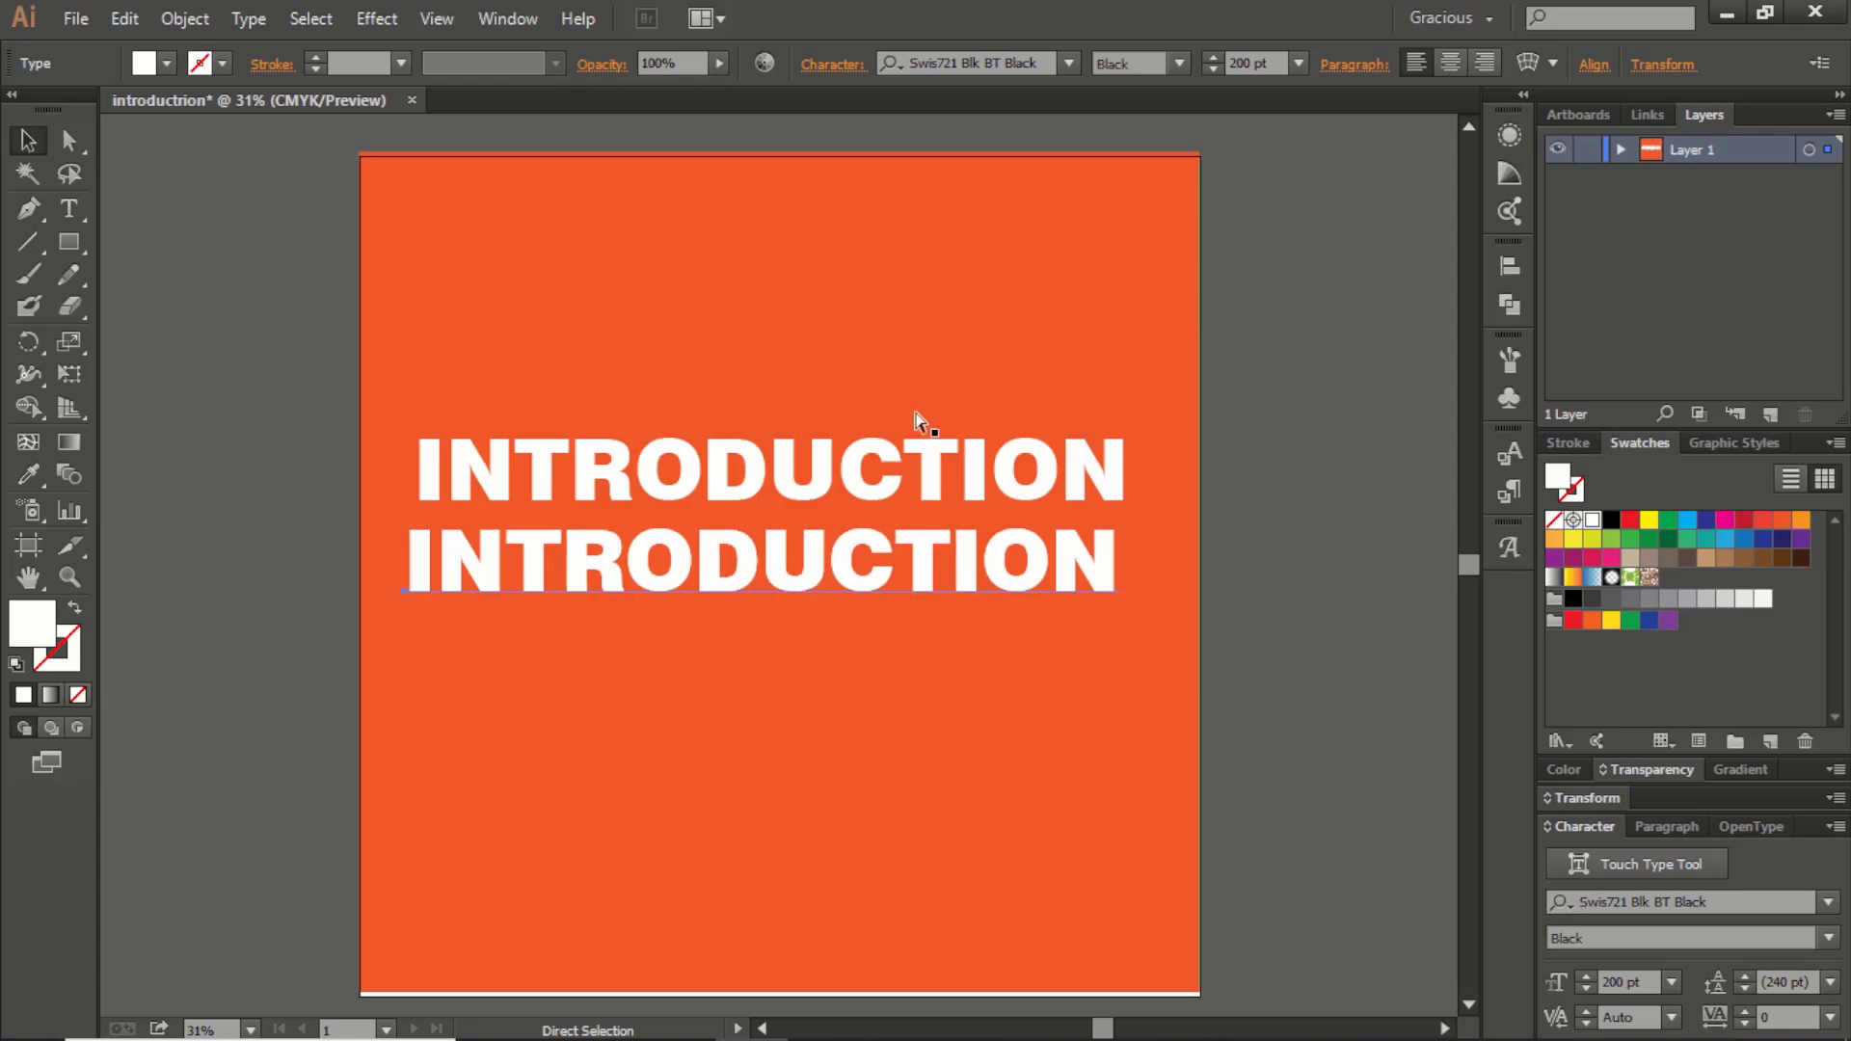
{"action": "key", "text": "ctrl+z"}
Move the white INTRODUCTION text down to about the vertical middle of the artboard
{"action": "key", "text": "v"}
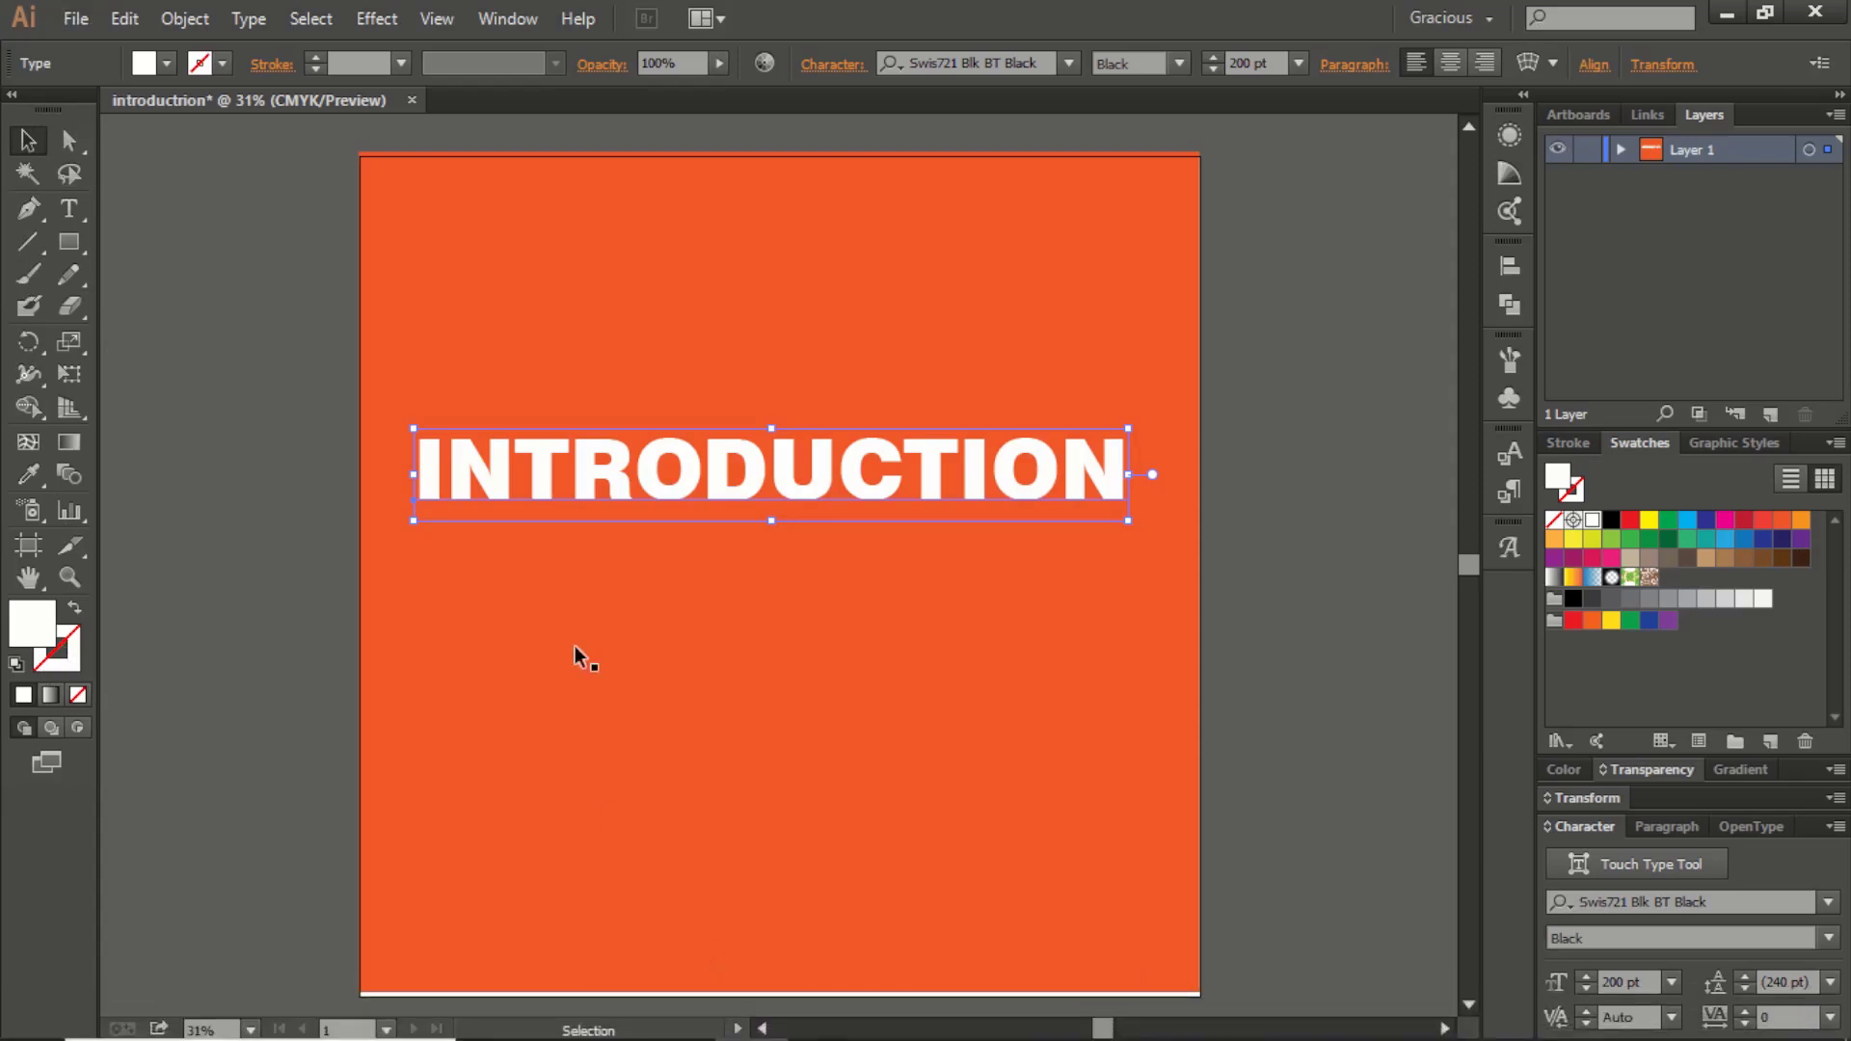
{"action": "left_click_drag", "start_coordinate": [916, 496], "coordinate": [910, 558]}
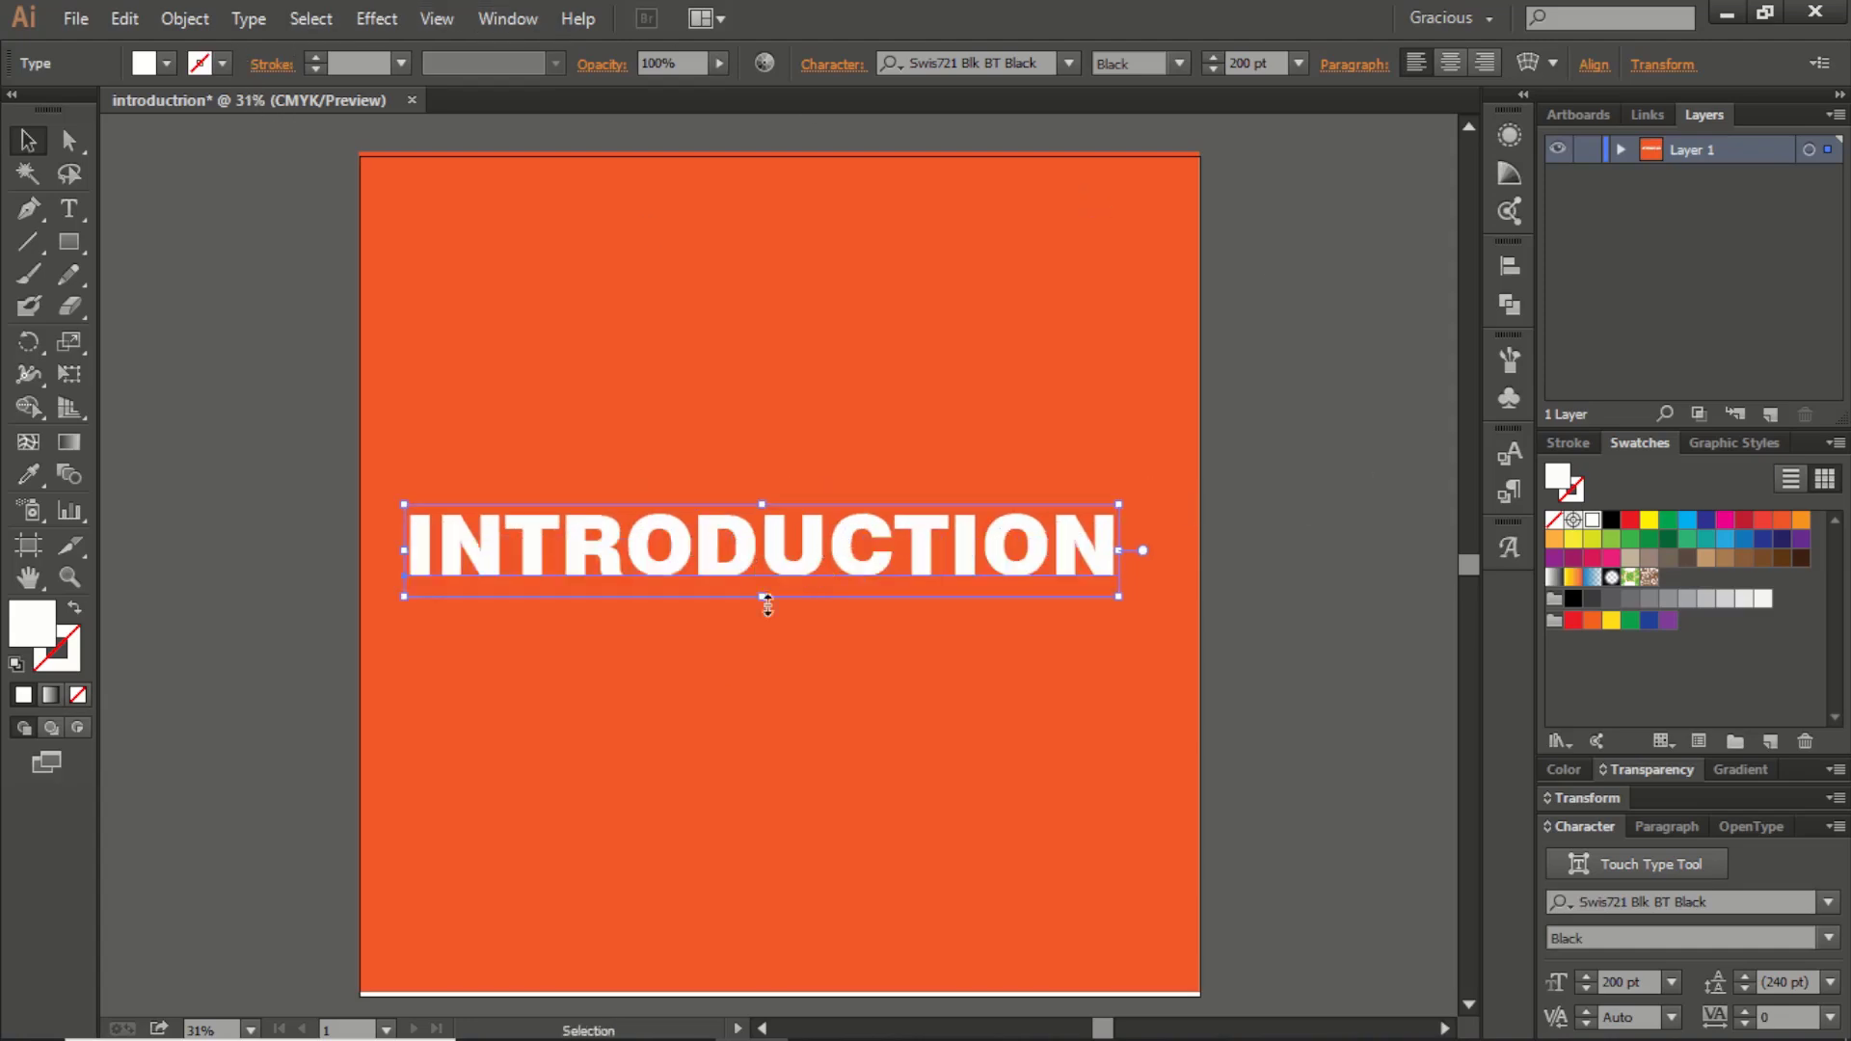
Add a black 8 pt stroke to the white INTRODUCTION text
{"action": "left_click", "coordinate": [314, 58]}
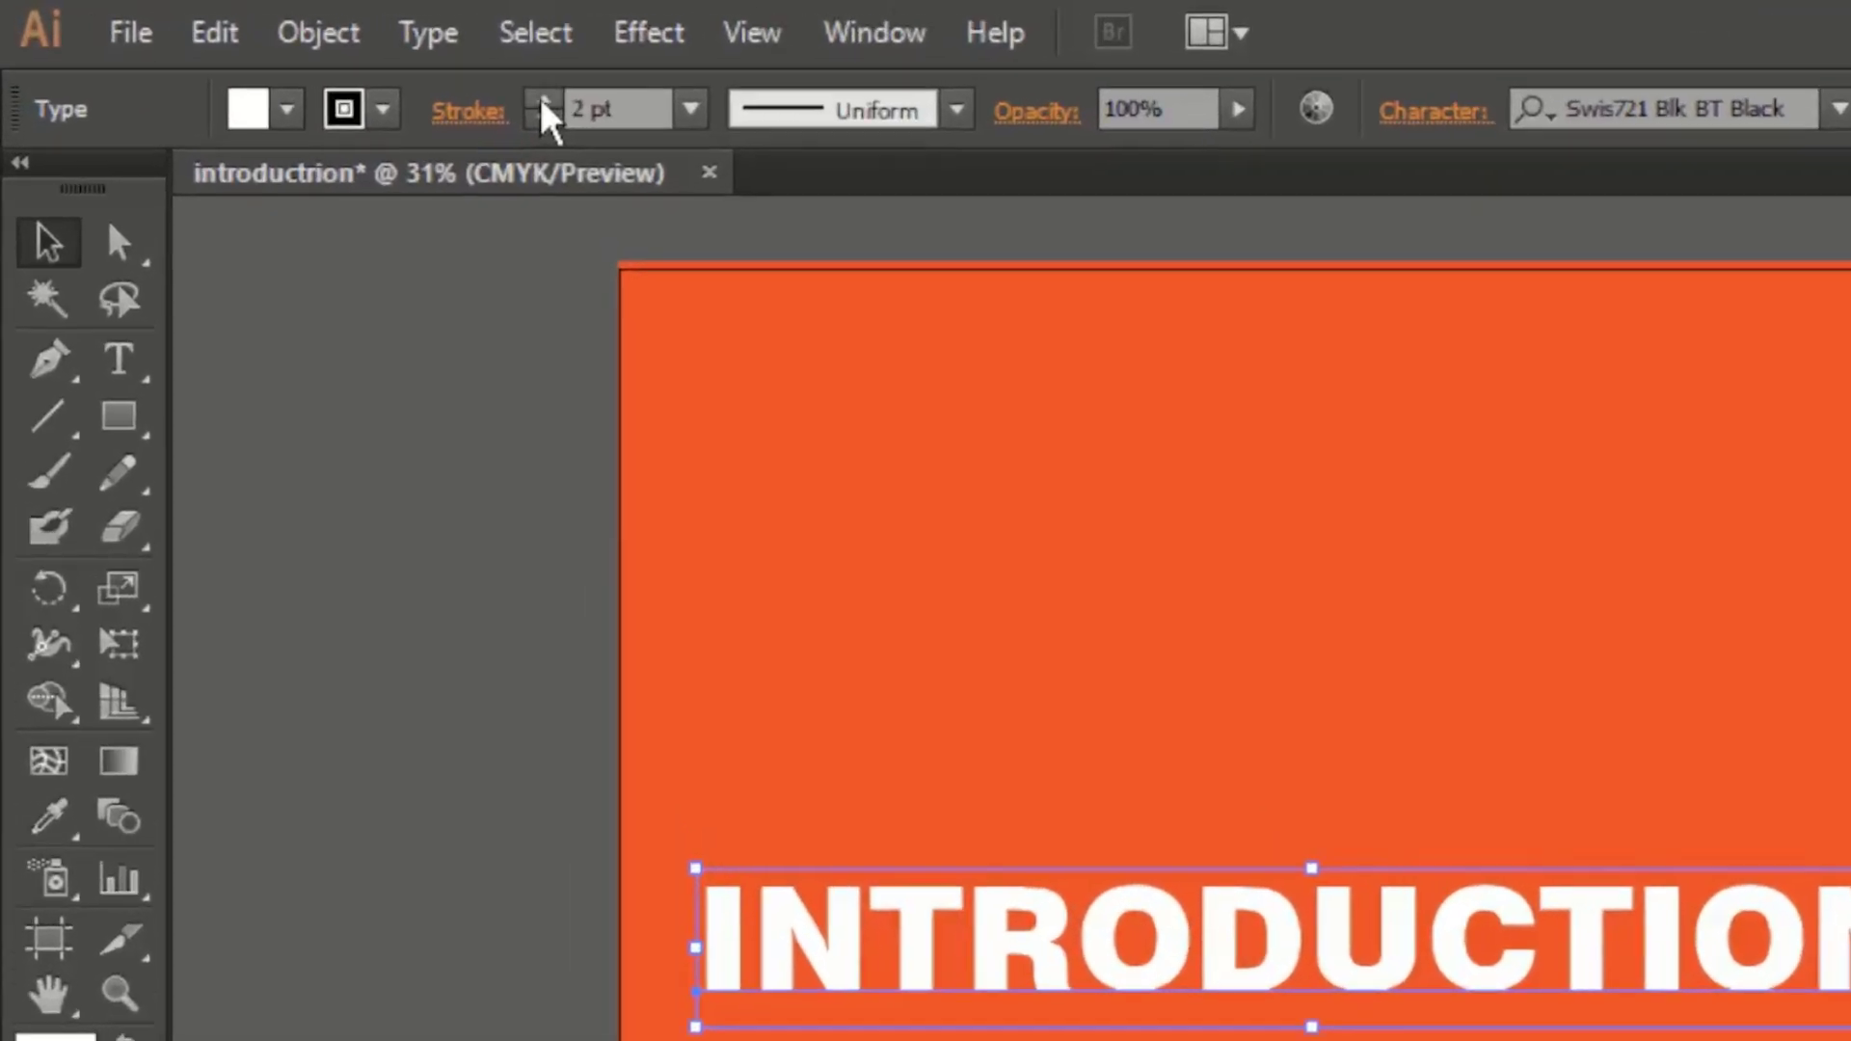
{"action": "left_click", "coordinate": [545, 101]}
{"action": "left_click", "coordinate": [544, 101]}
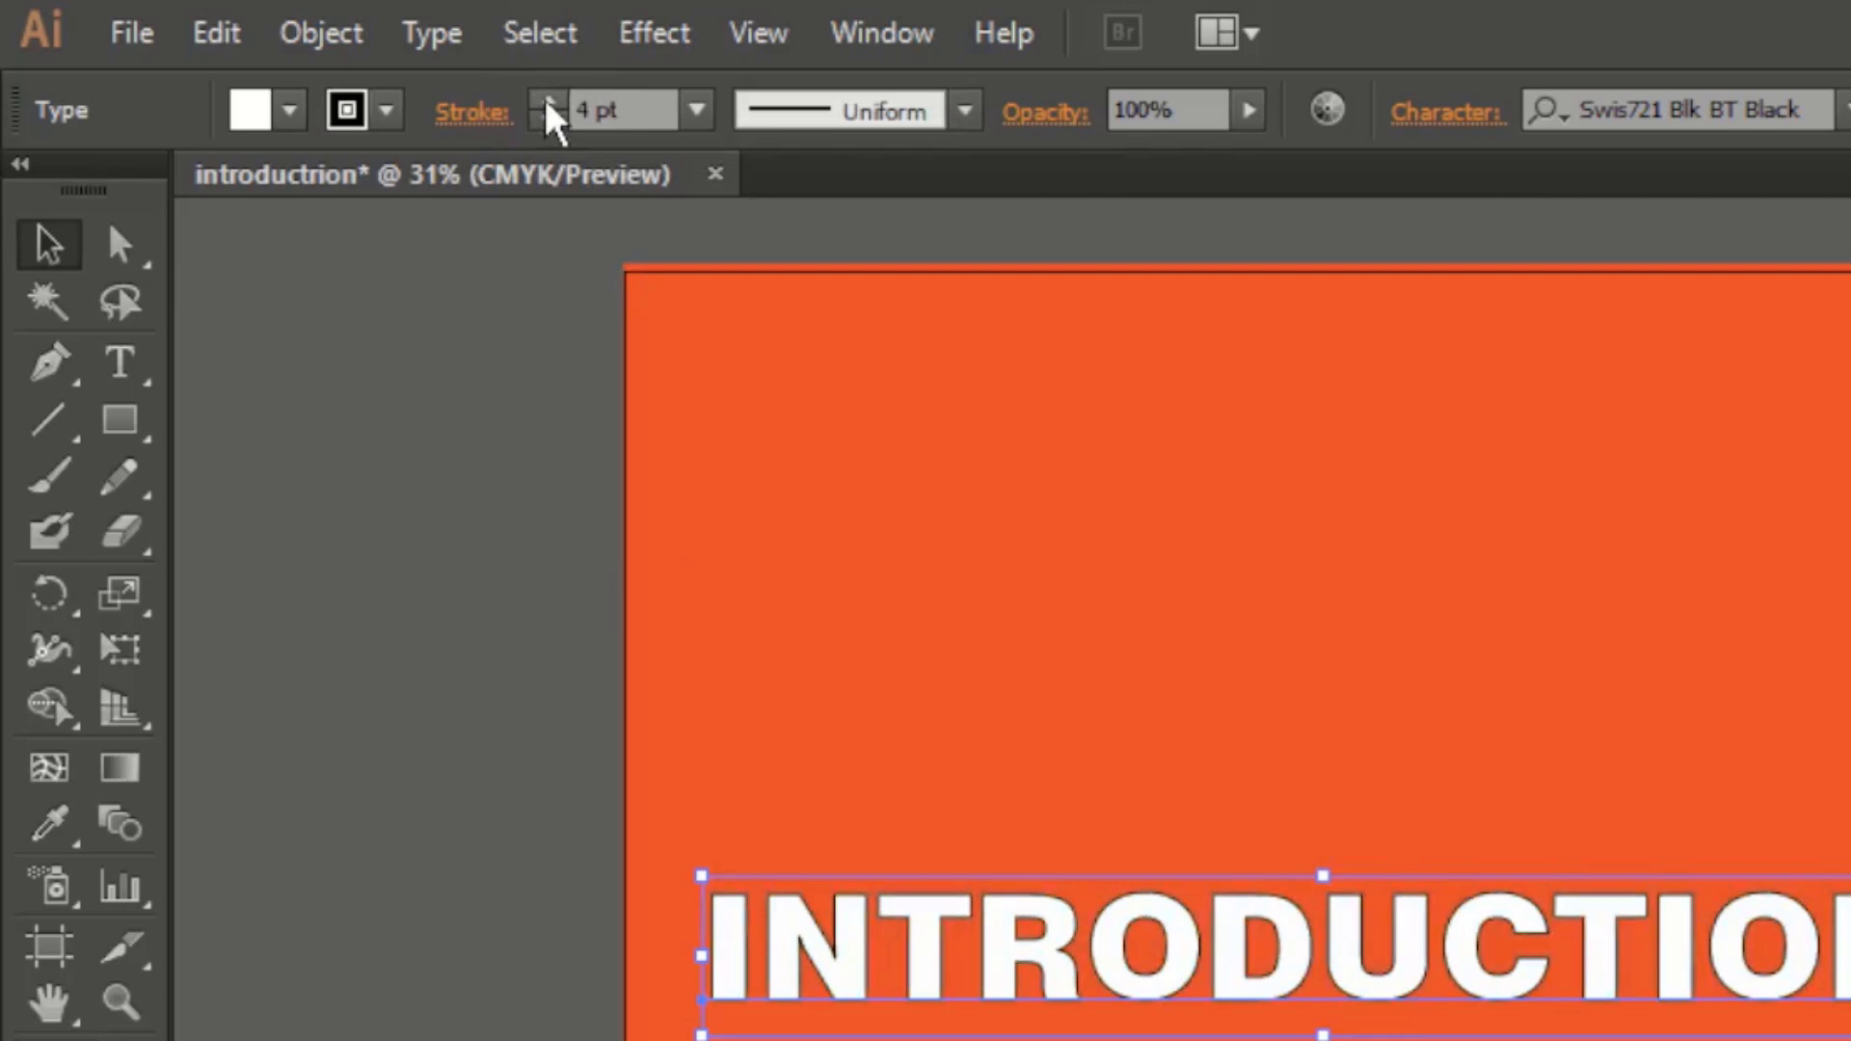
{"action": "left_click", "coordinate": [545, 101]}
{"action": "left_click", "coordinate": [545, 101]}
{"action": "left_click", "coordinate": [545, 101]}
{"action": "left_click", "coordinate": [545, 101]}
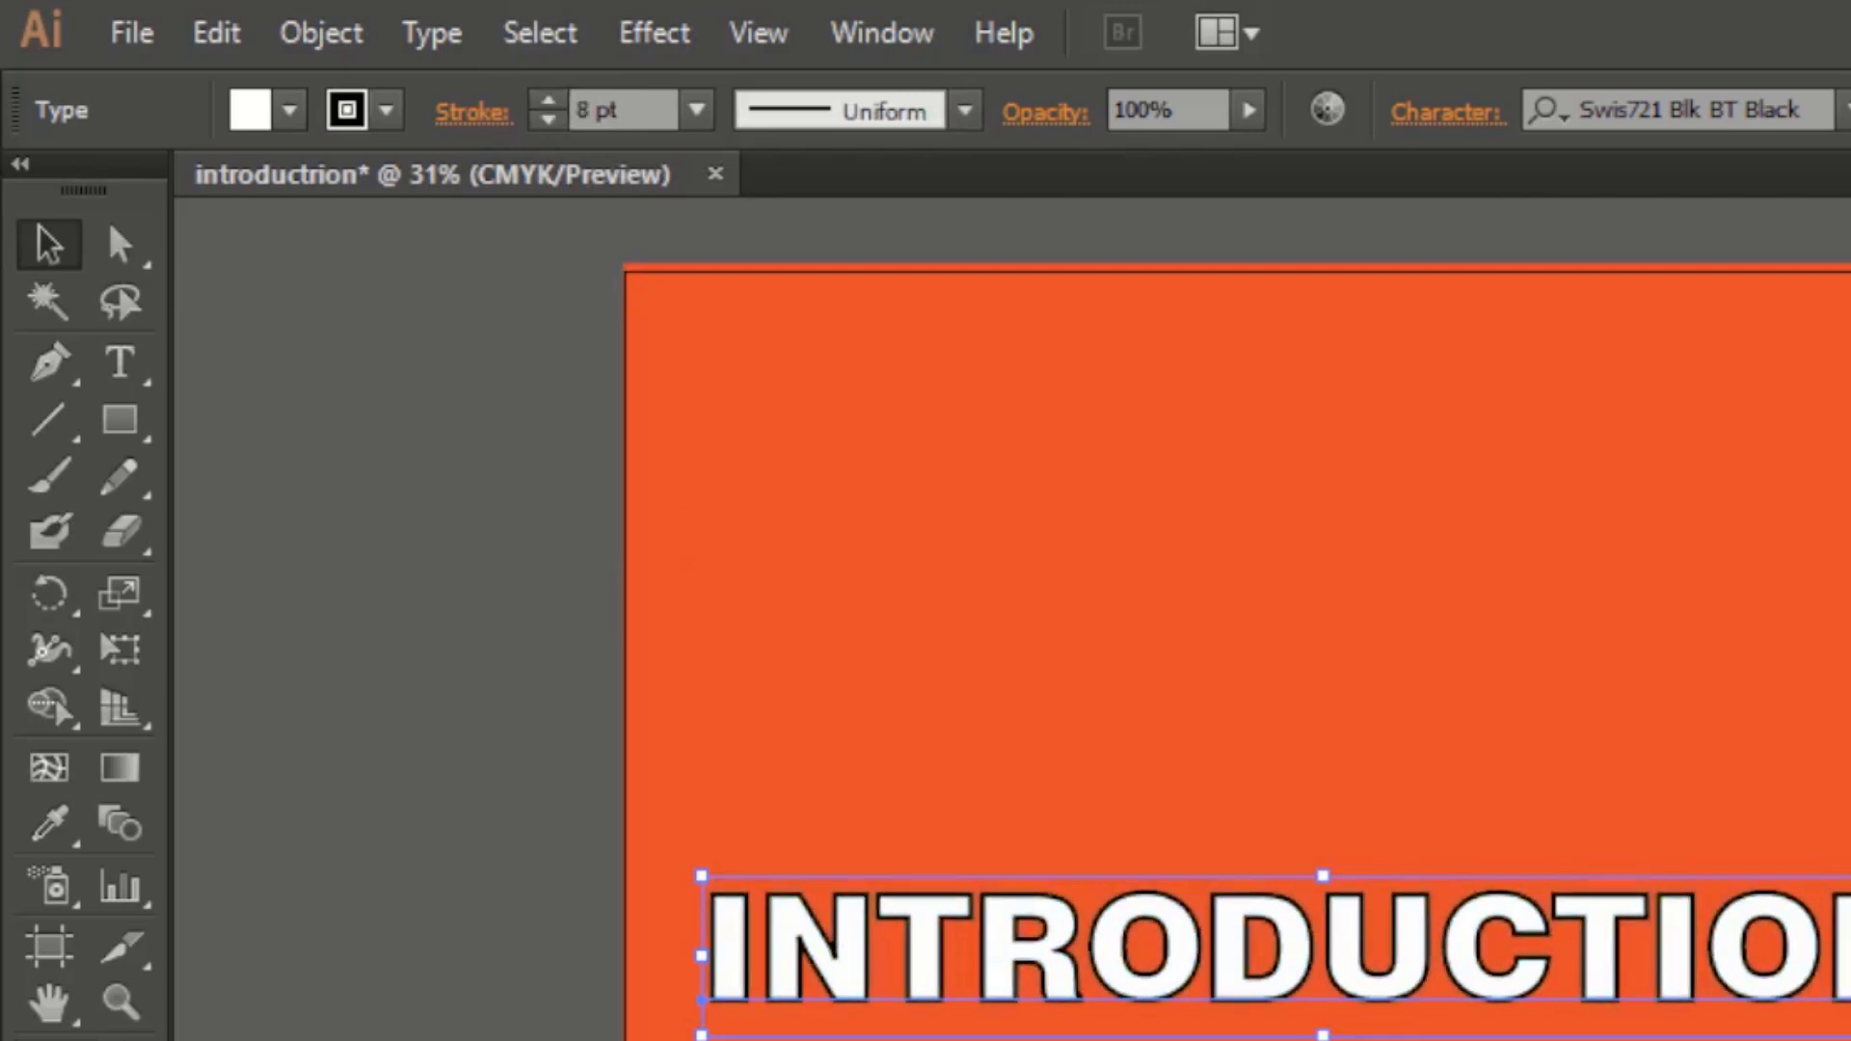
{"action": "left_click", "coordinate": [1550, 1019]}
{"action": "left_click", "coordinate": [1010, 652]}
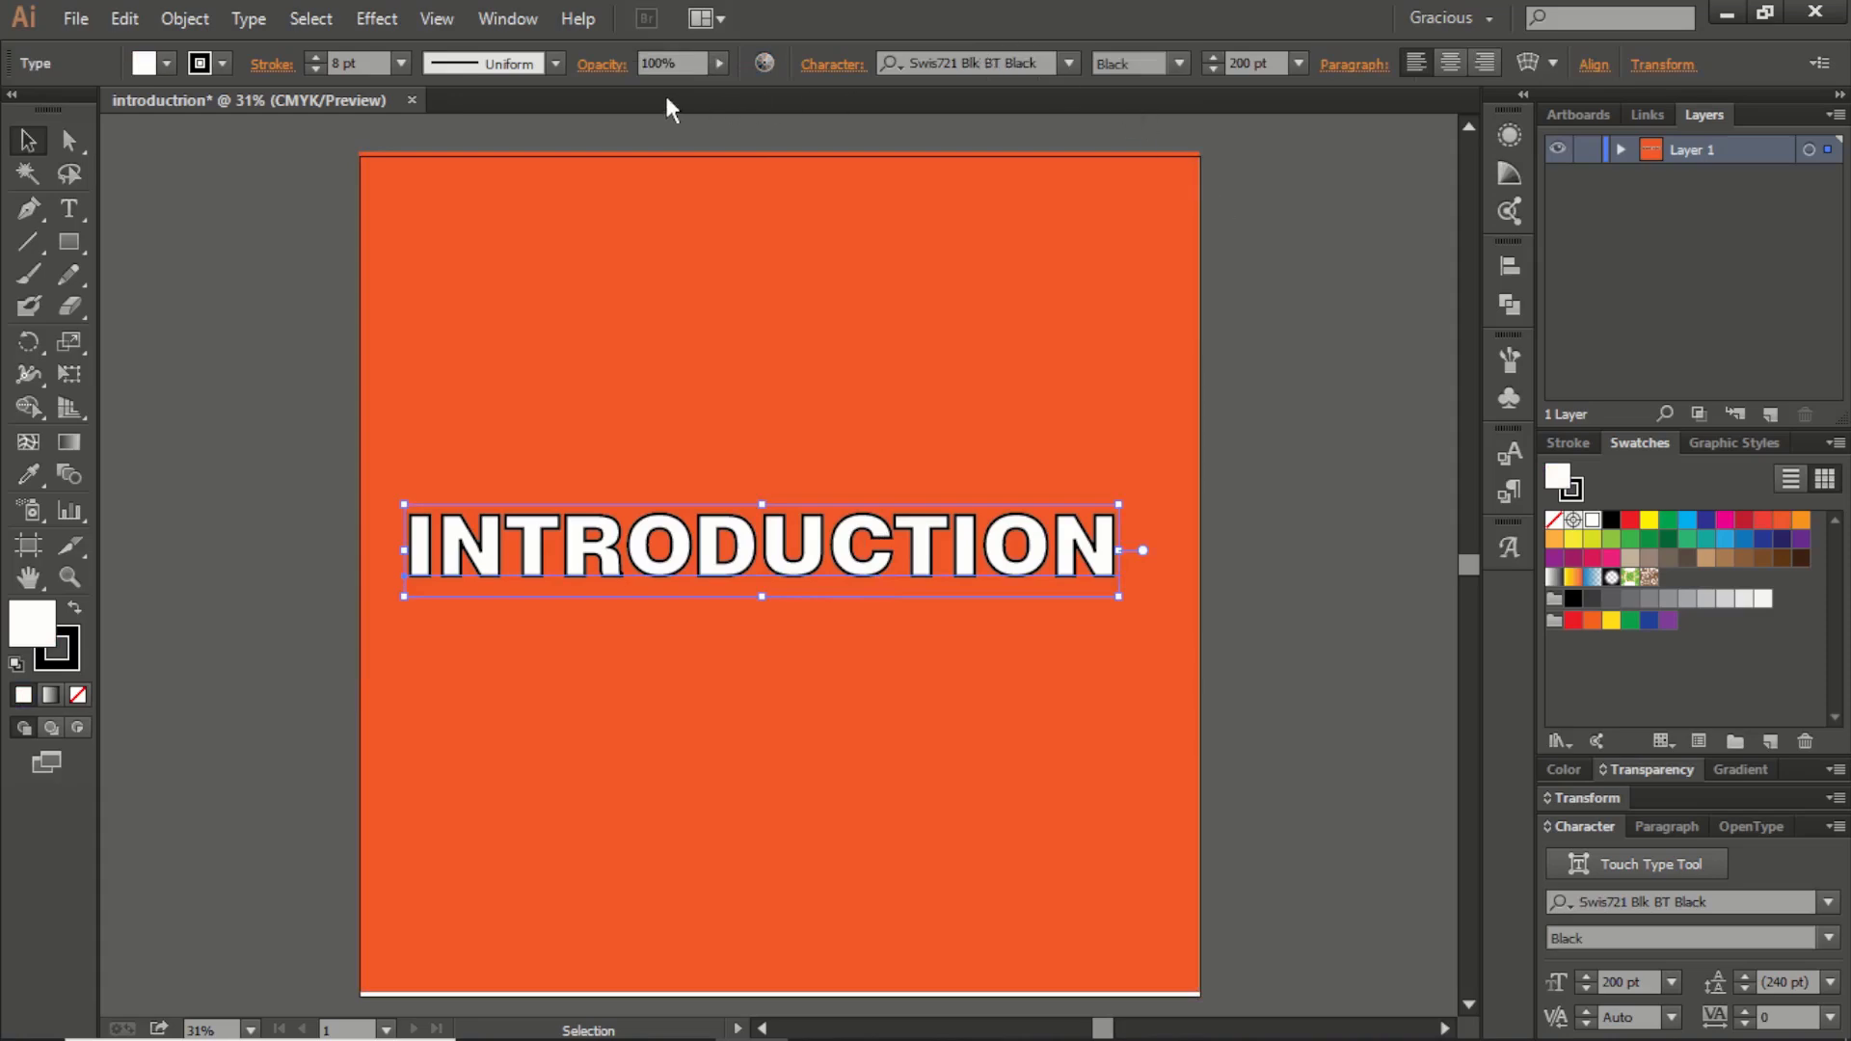
Select the orange-red background rectangle and lower its upper edge slightly to line up with the artboard's upper edge
{"action": "left_click", "coordinate": [1280, 359]}
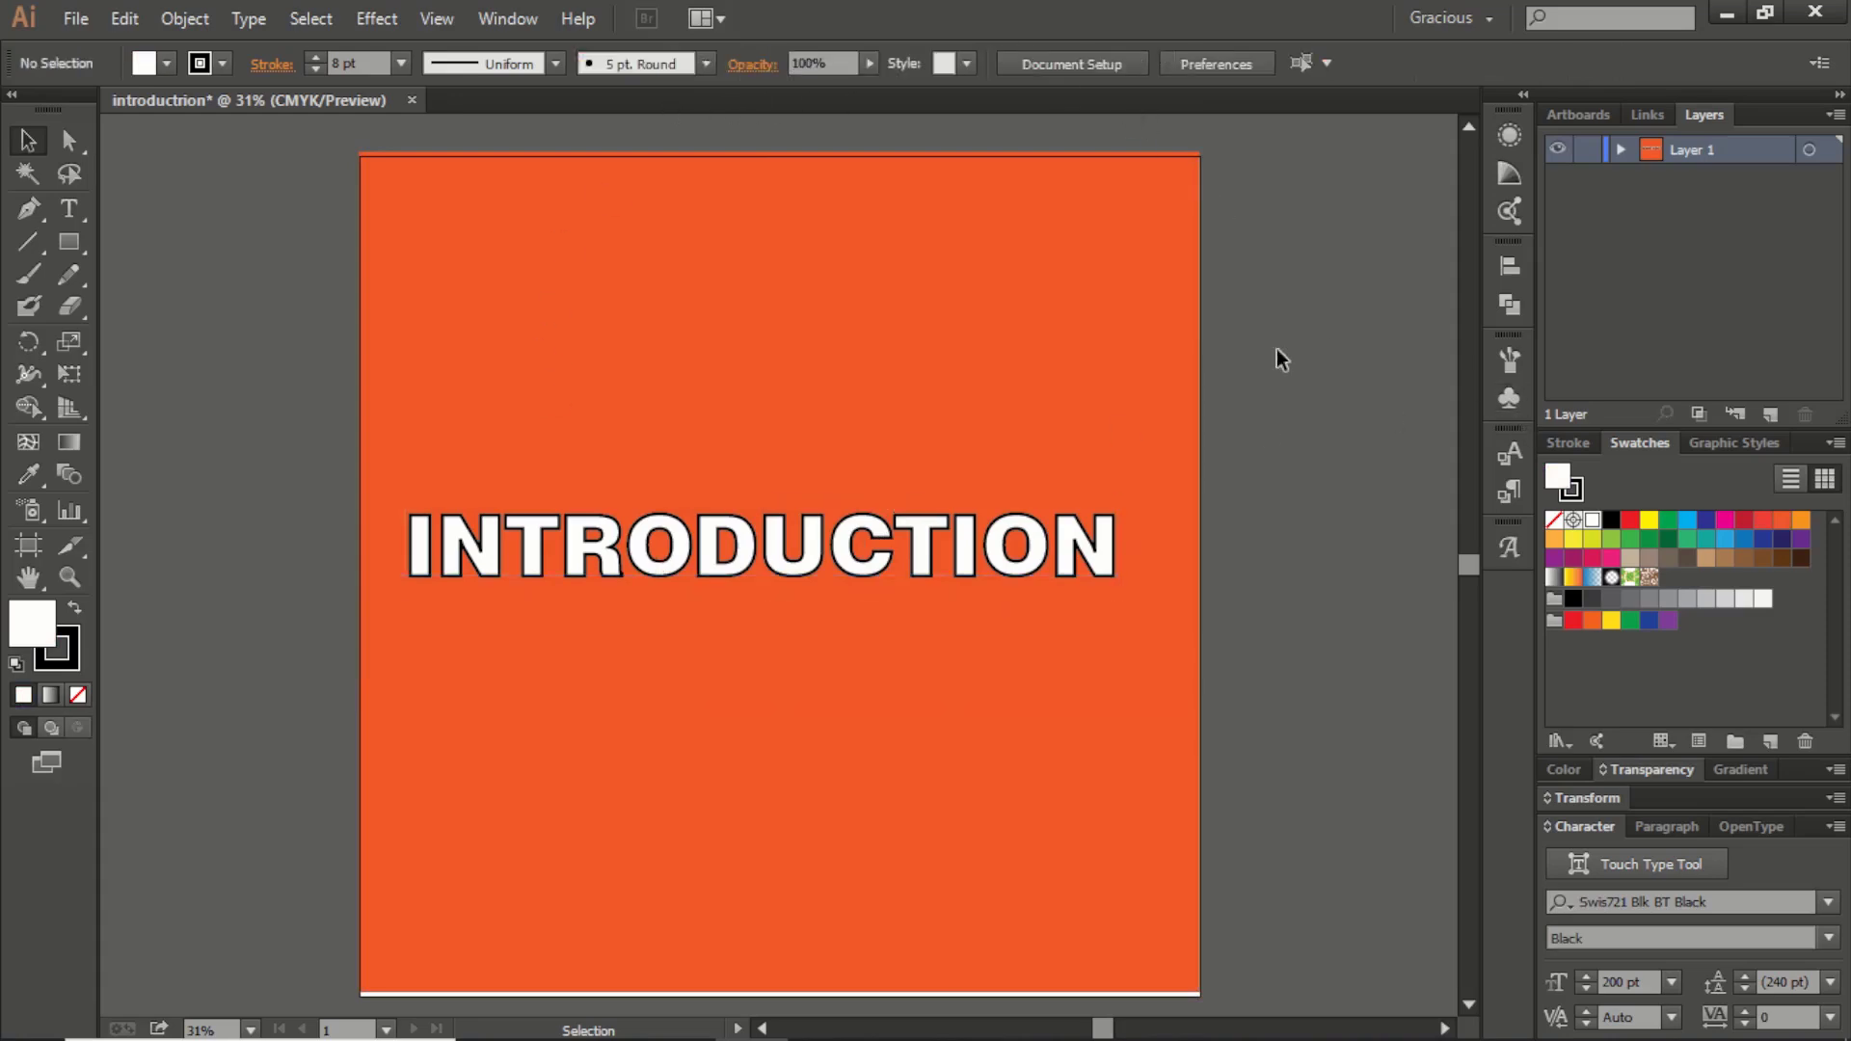
{"action": "left_click", "coordinate": [1002, 352]}
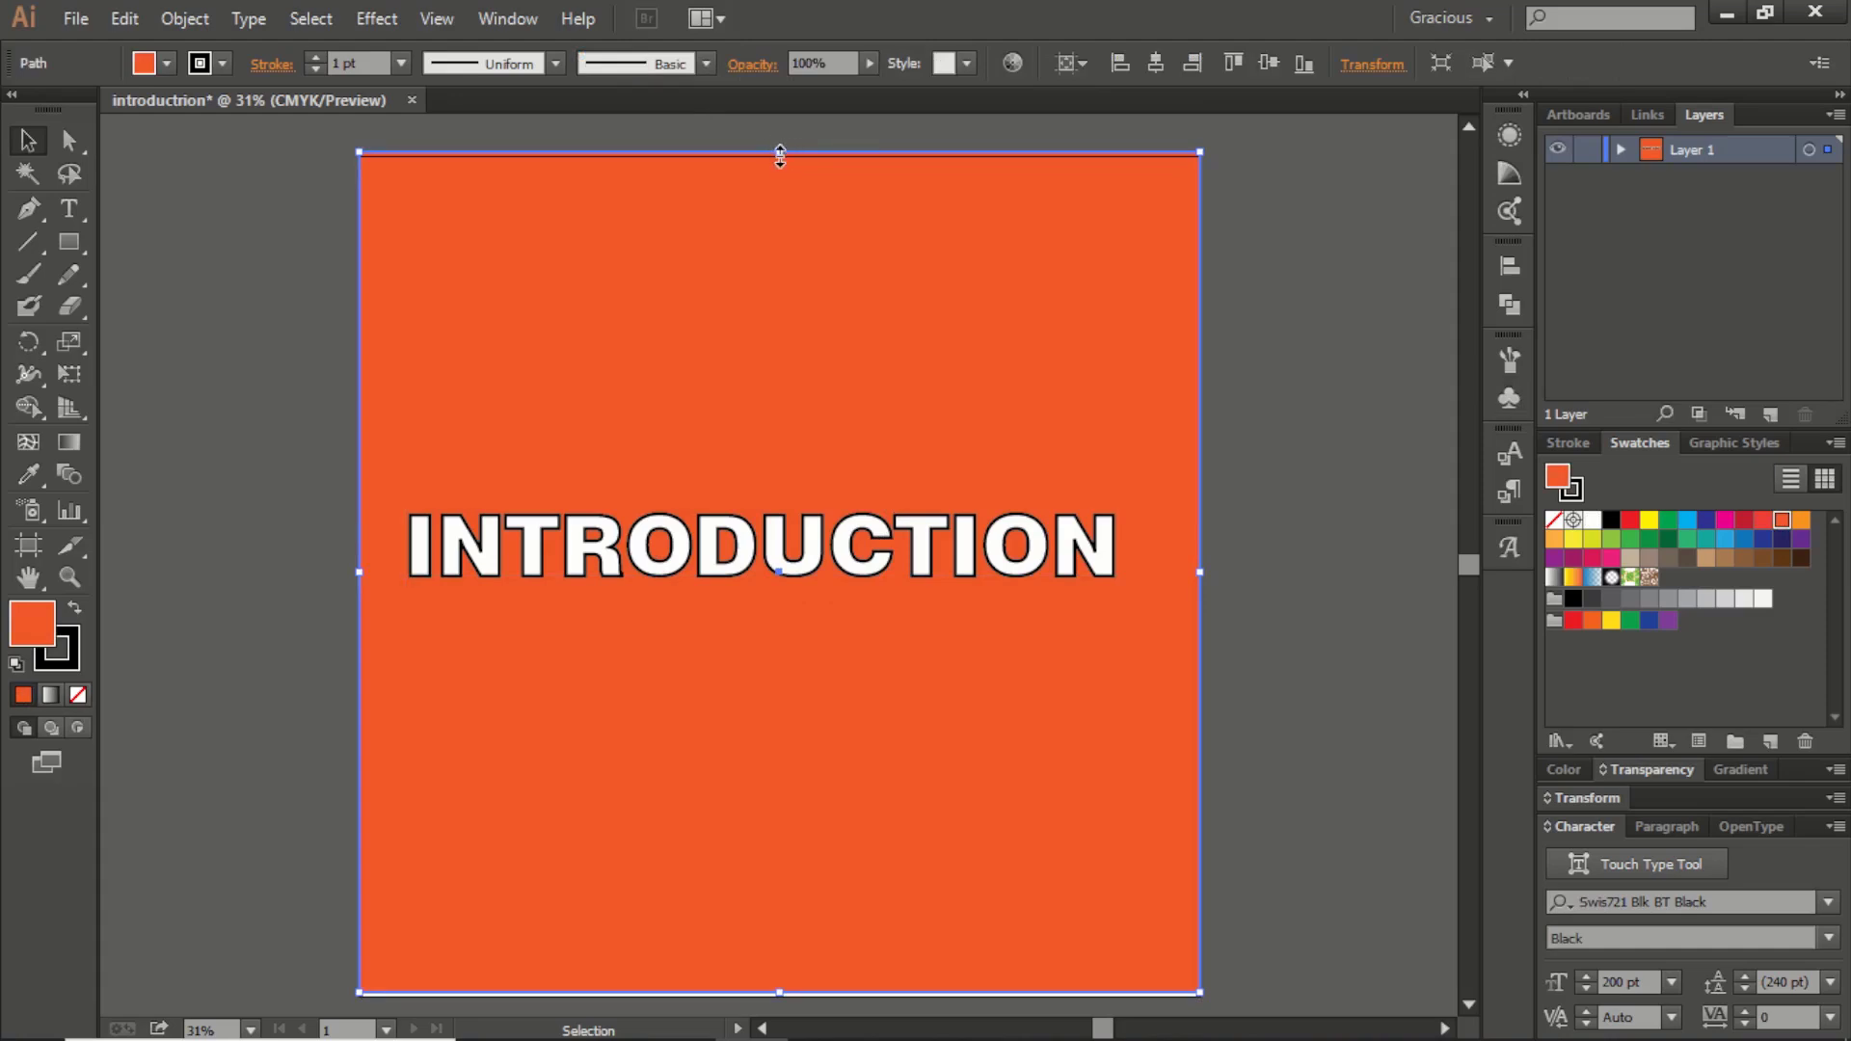
{"action": "left_click_drag", "start_coordinate": [780, 156], "coordinate": [783, 157]}
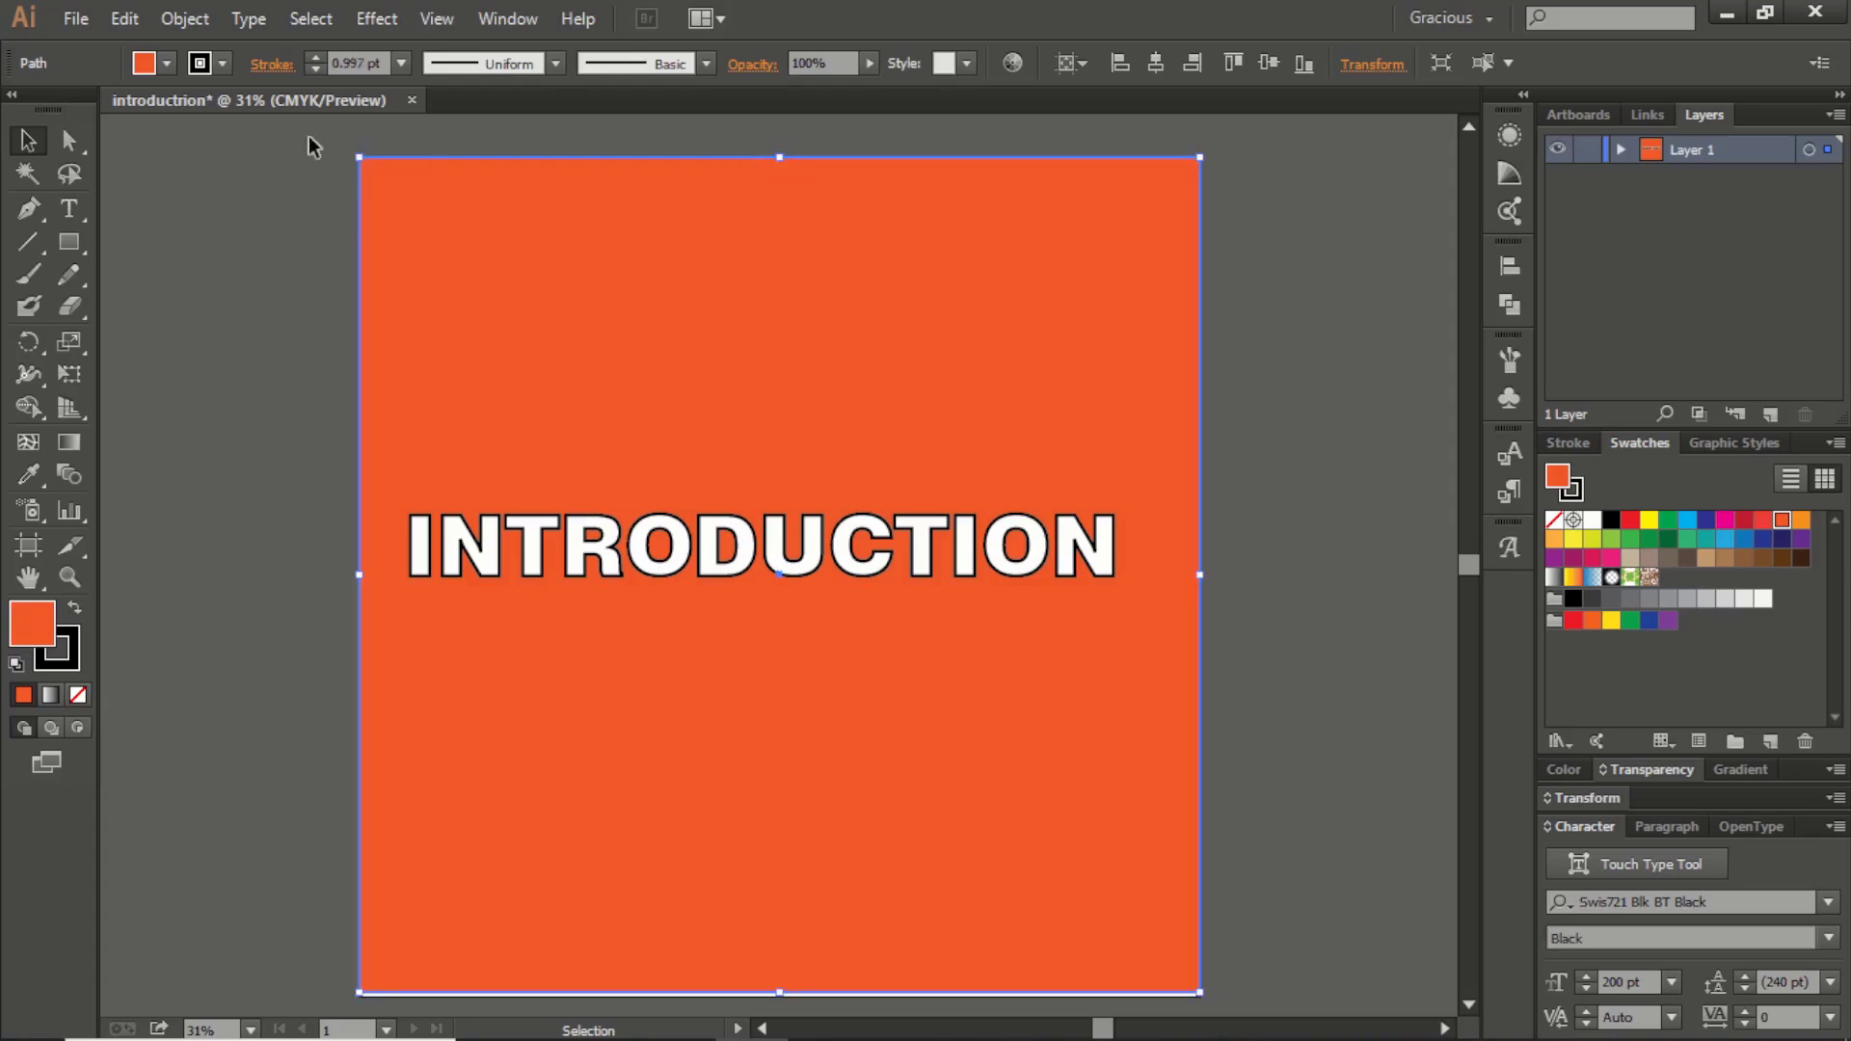
Try a Save for Web export as JPEG High, view the available presets, choose the Desktop as the destination, and cancel the export
{"action": "left_click", "coordinate": [76, 20]}
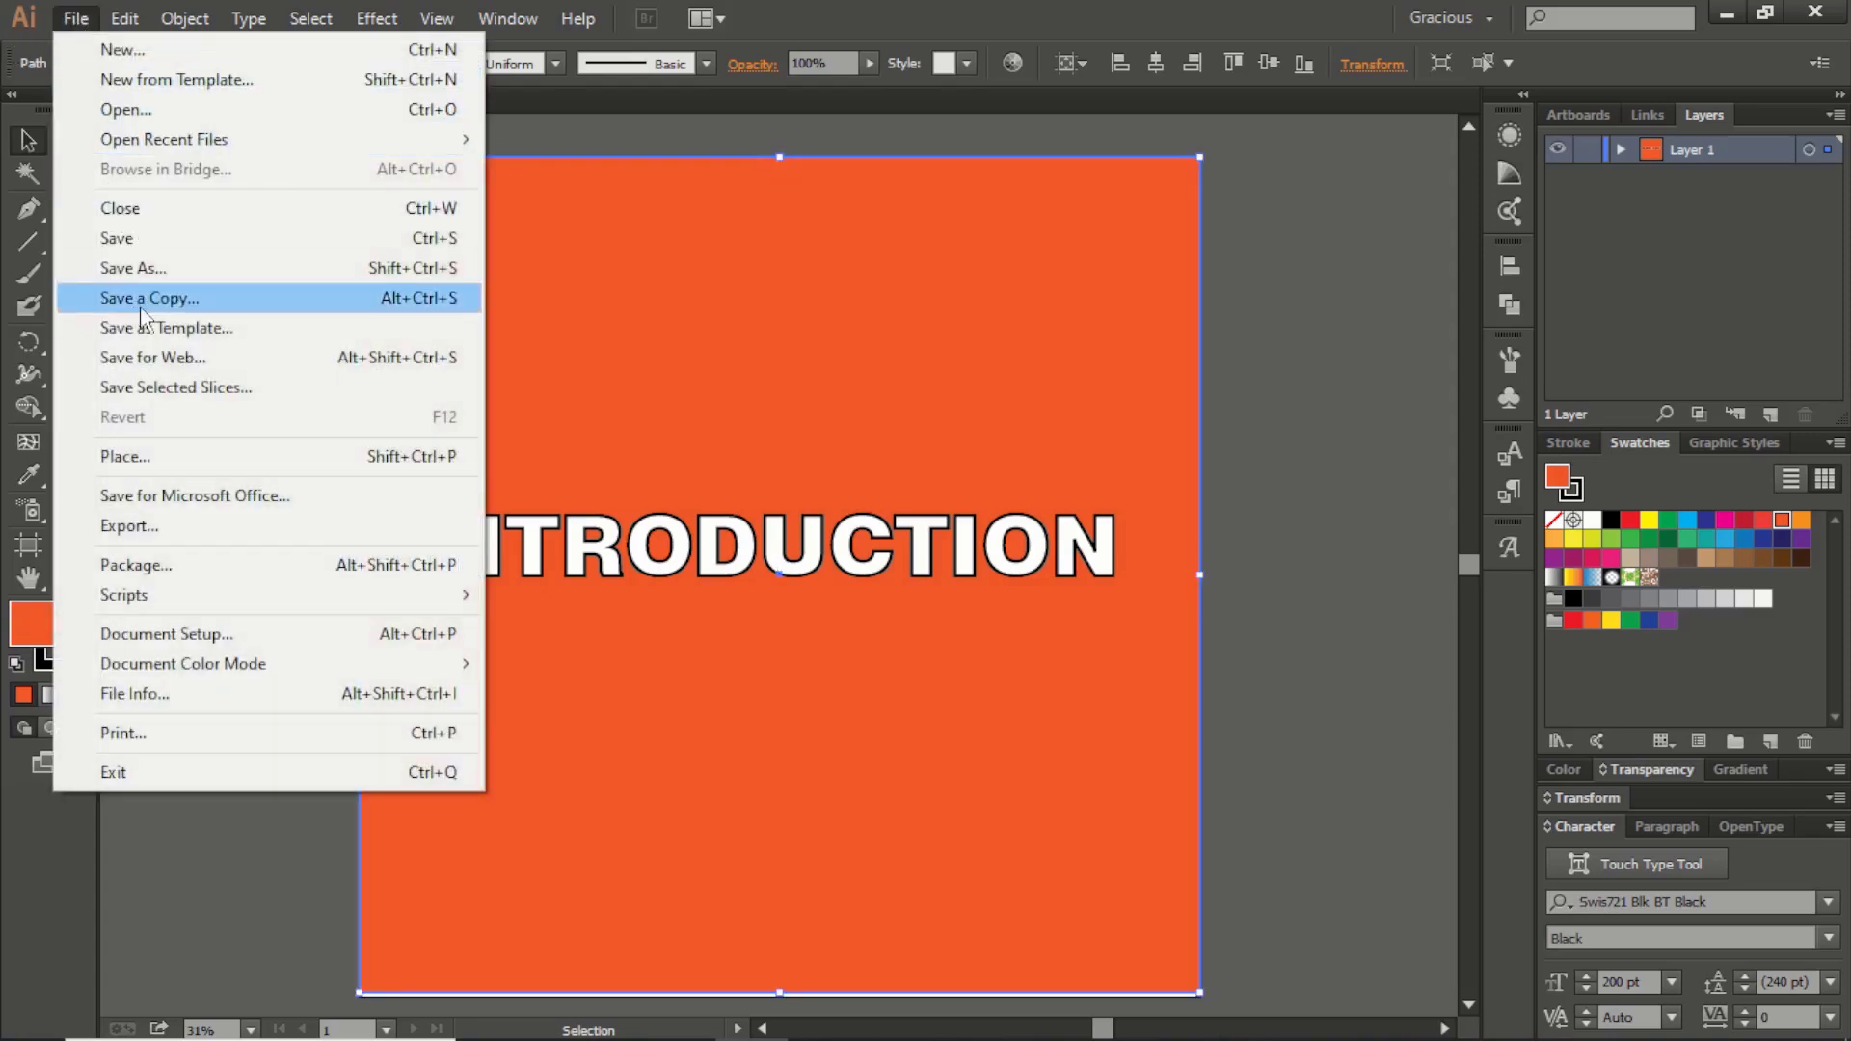
{"action": "left_click", "coordinate": [427, 362]}
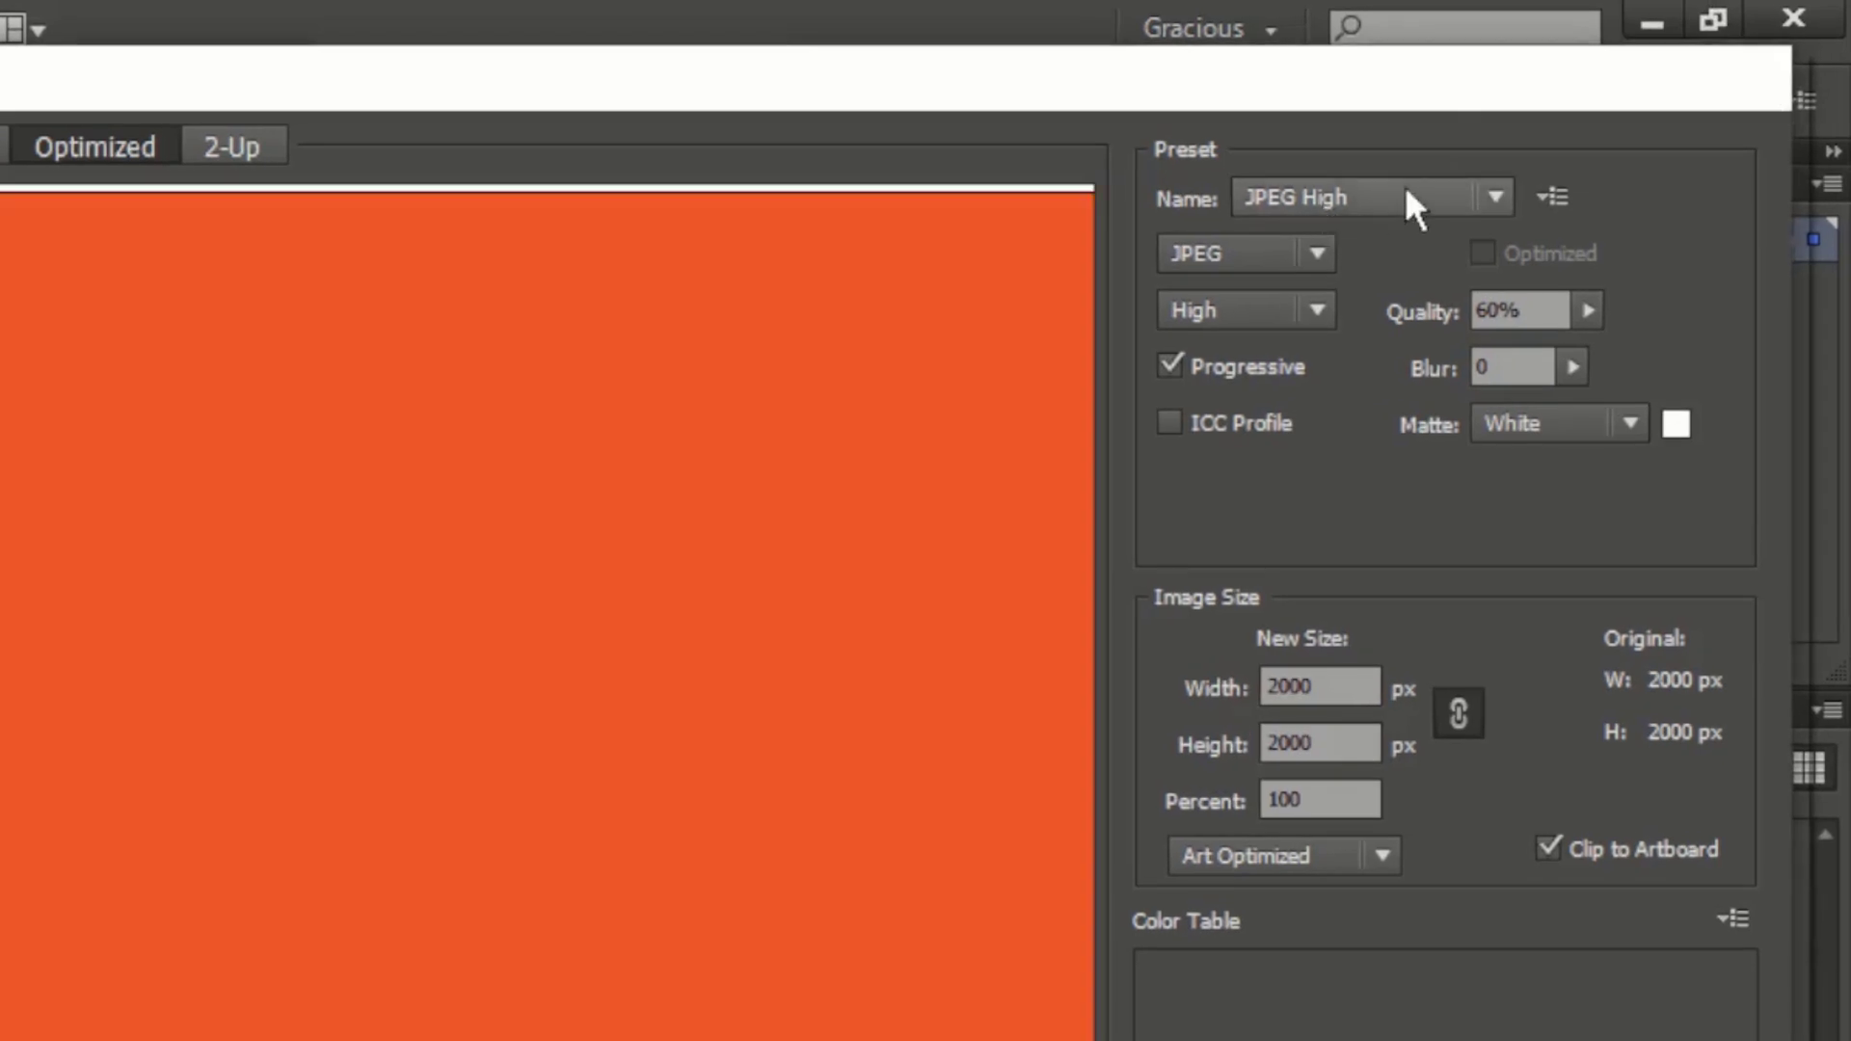
{"action": "left_click", "coordinate": [1403, 197]}
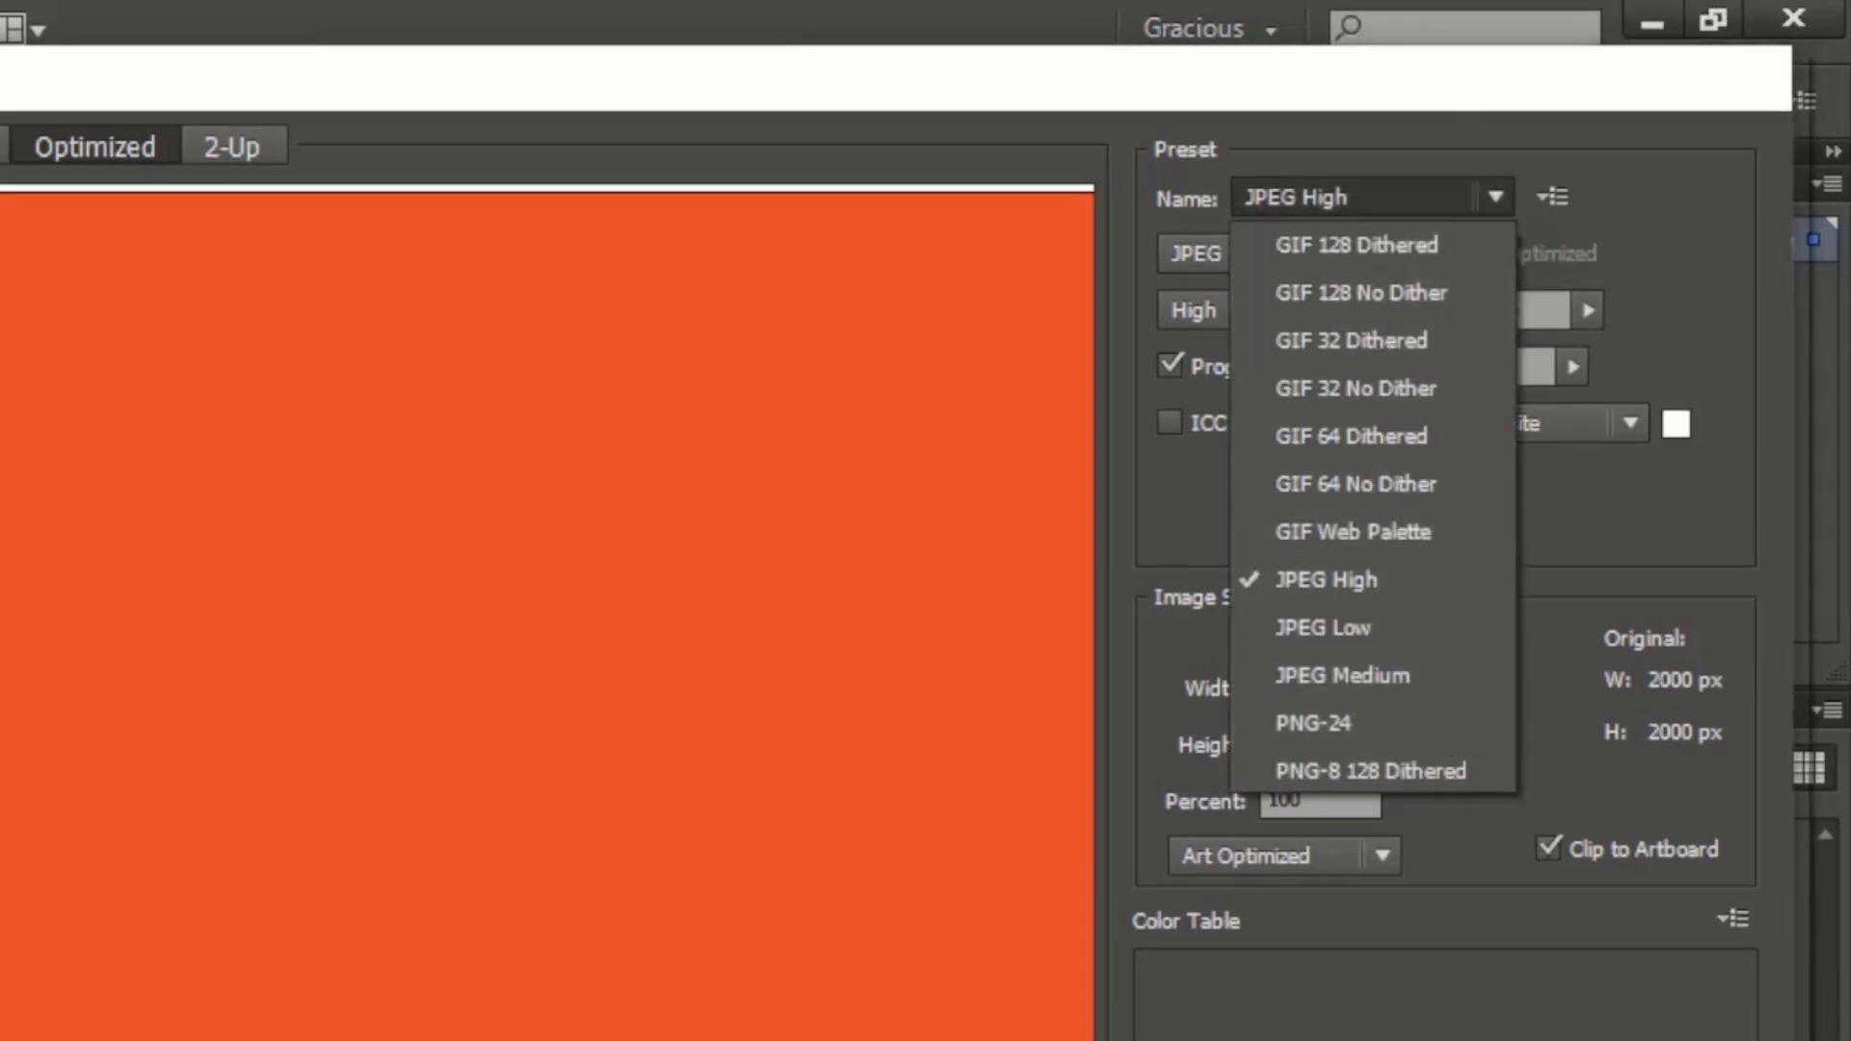
{"action": "key", "text": "Escape"}
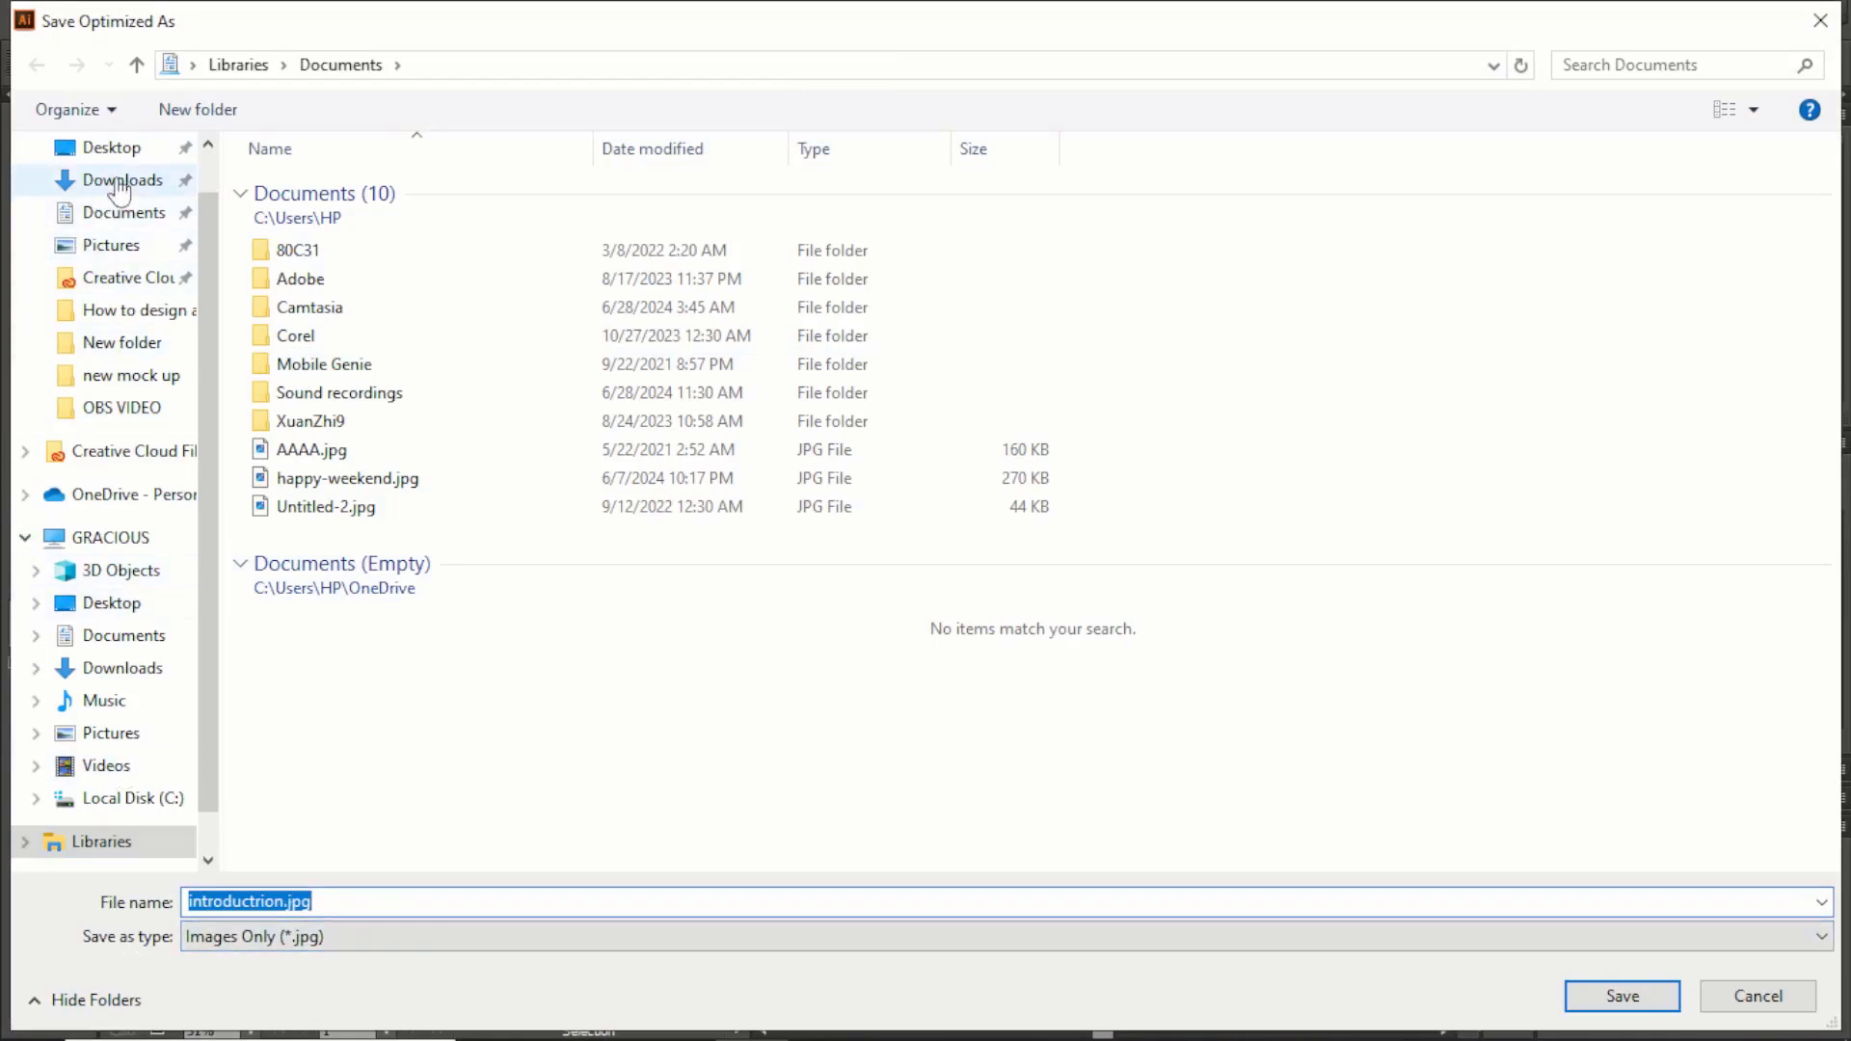
{"action": "left_click", "coordinate": [111, 147]}
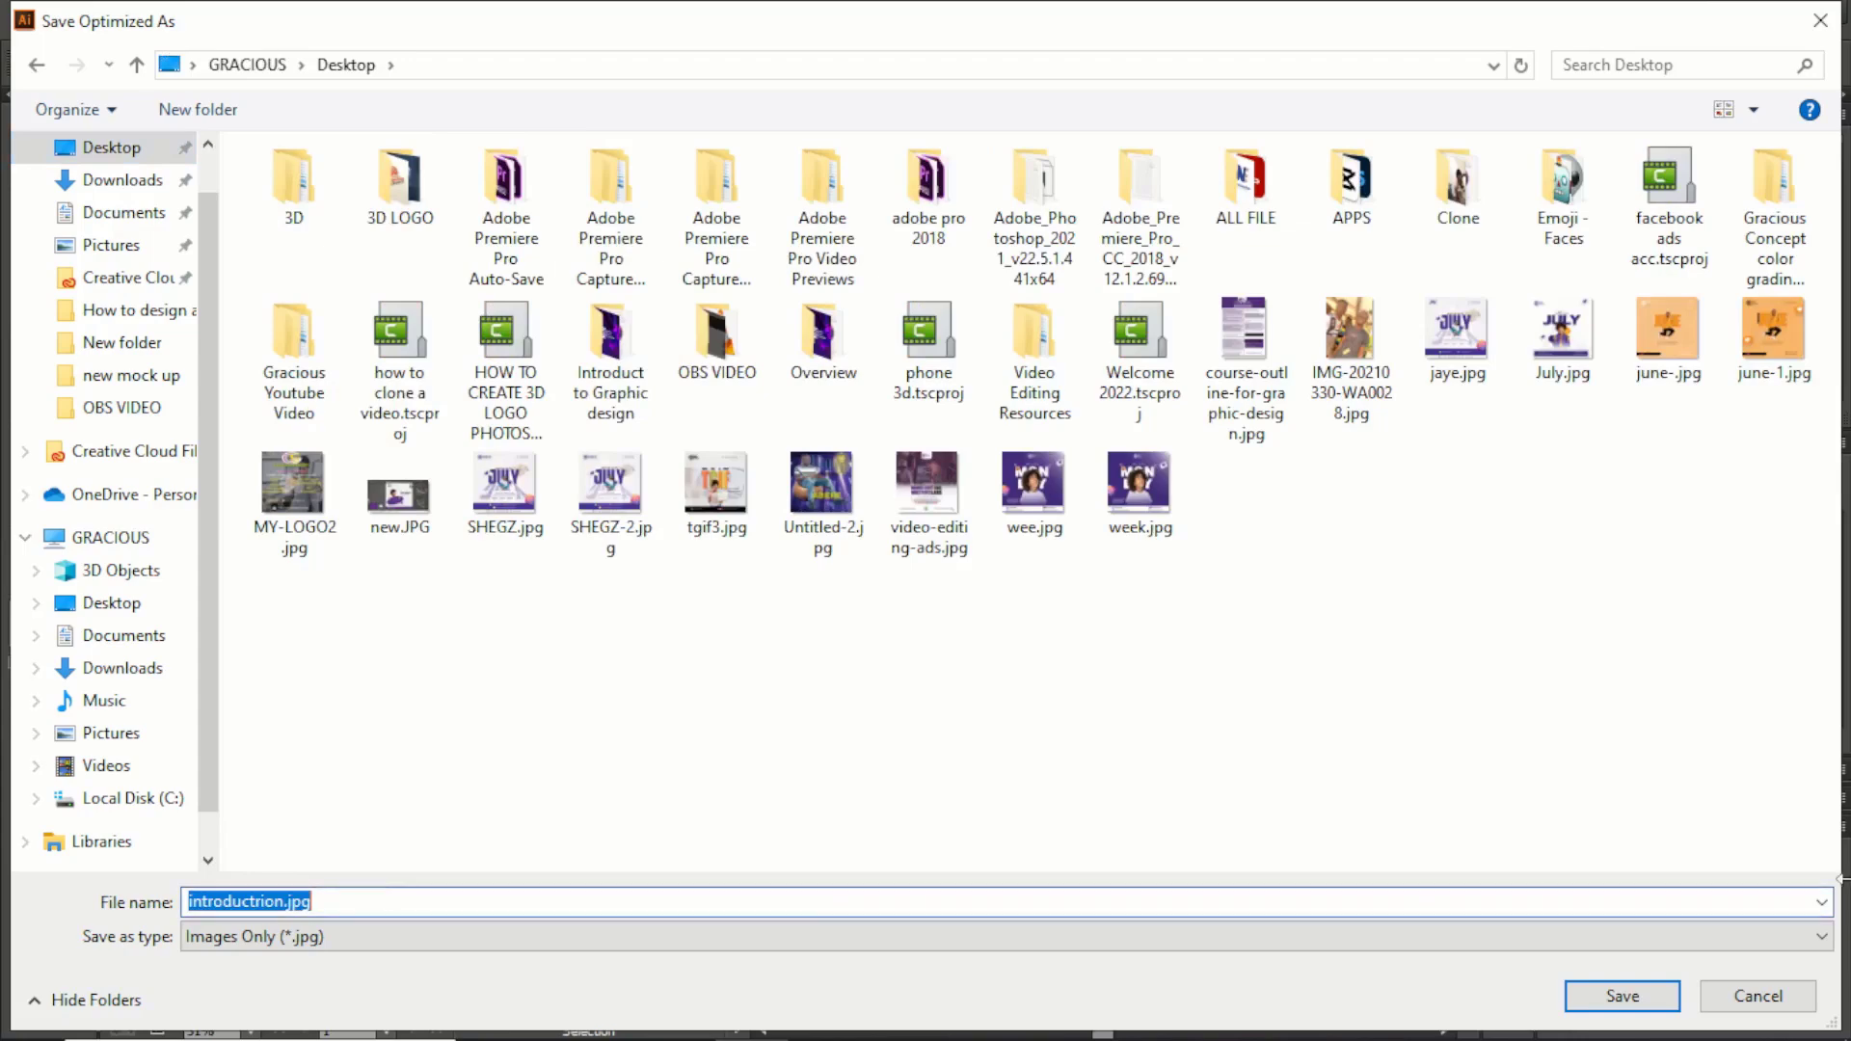
{"action": "left_click", "coordinate": [1740, 993]}
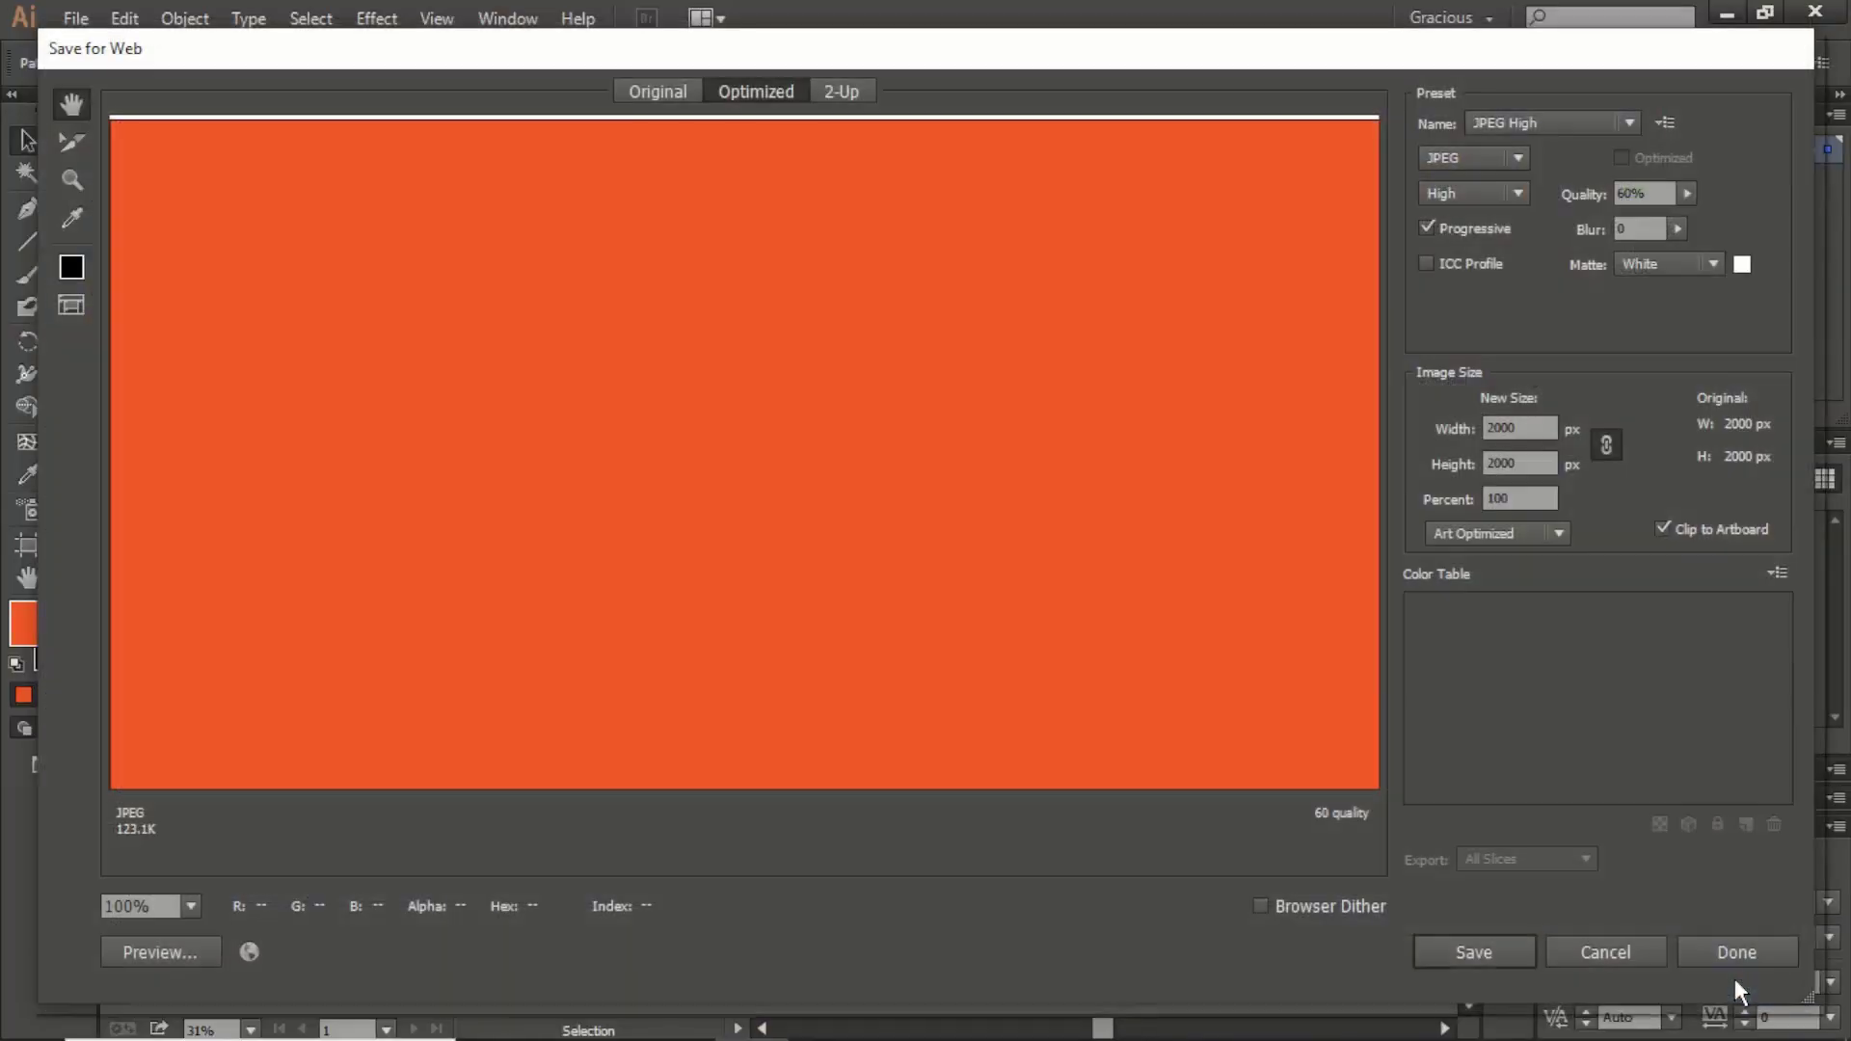
{"action": "left_click", "coordinate": [1605, 954]}
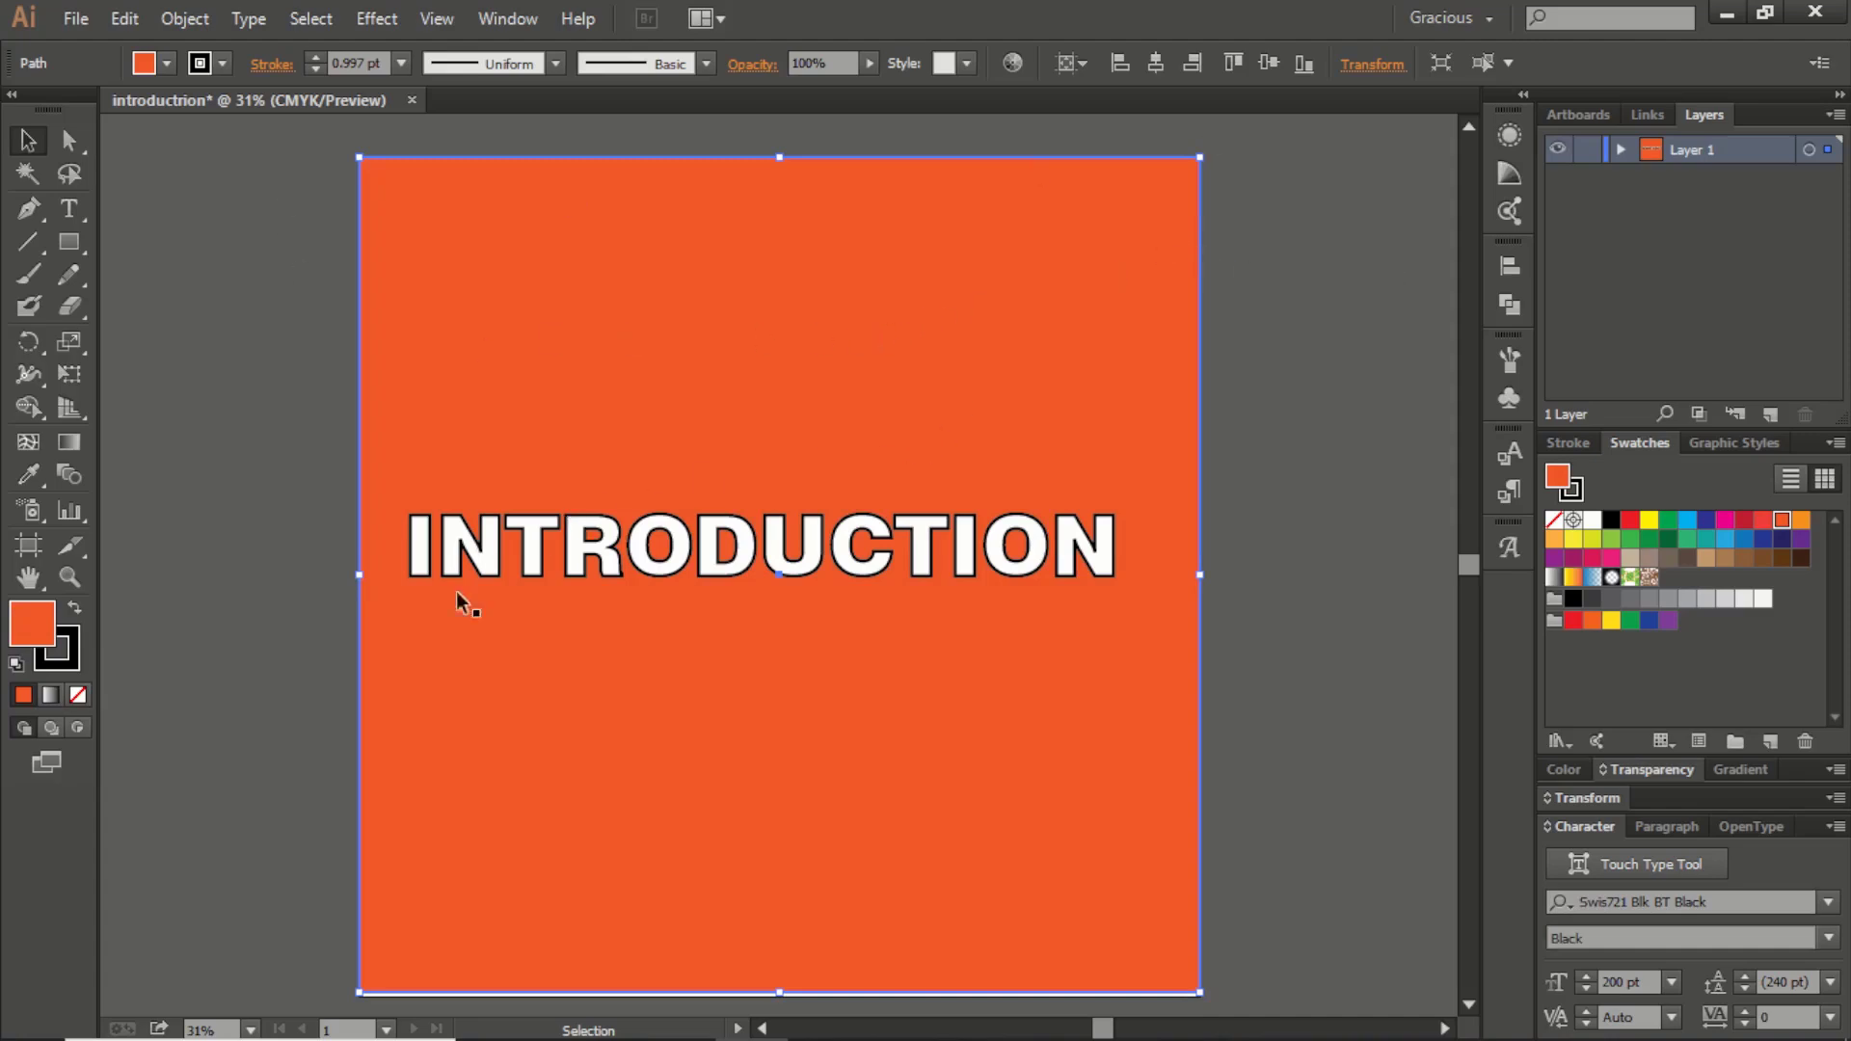
{"action": "left_click", "coordinate": [578, 557]}
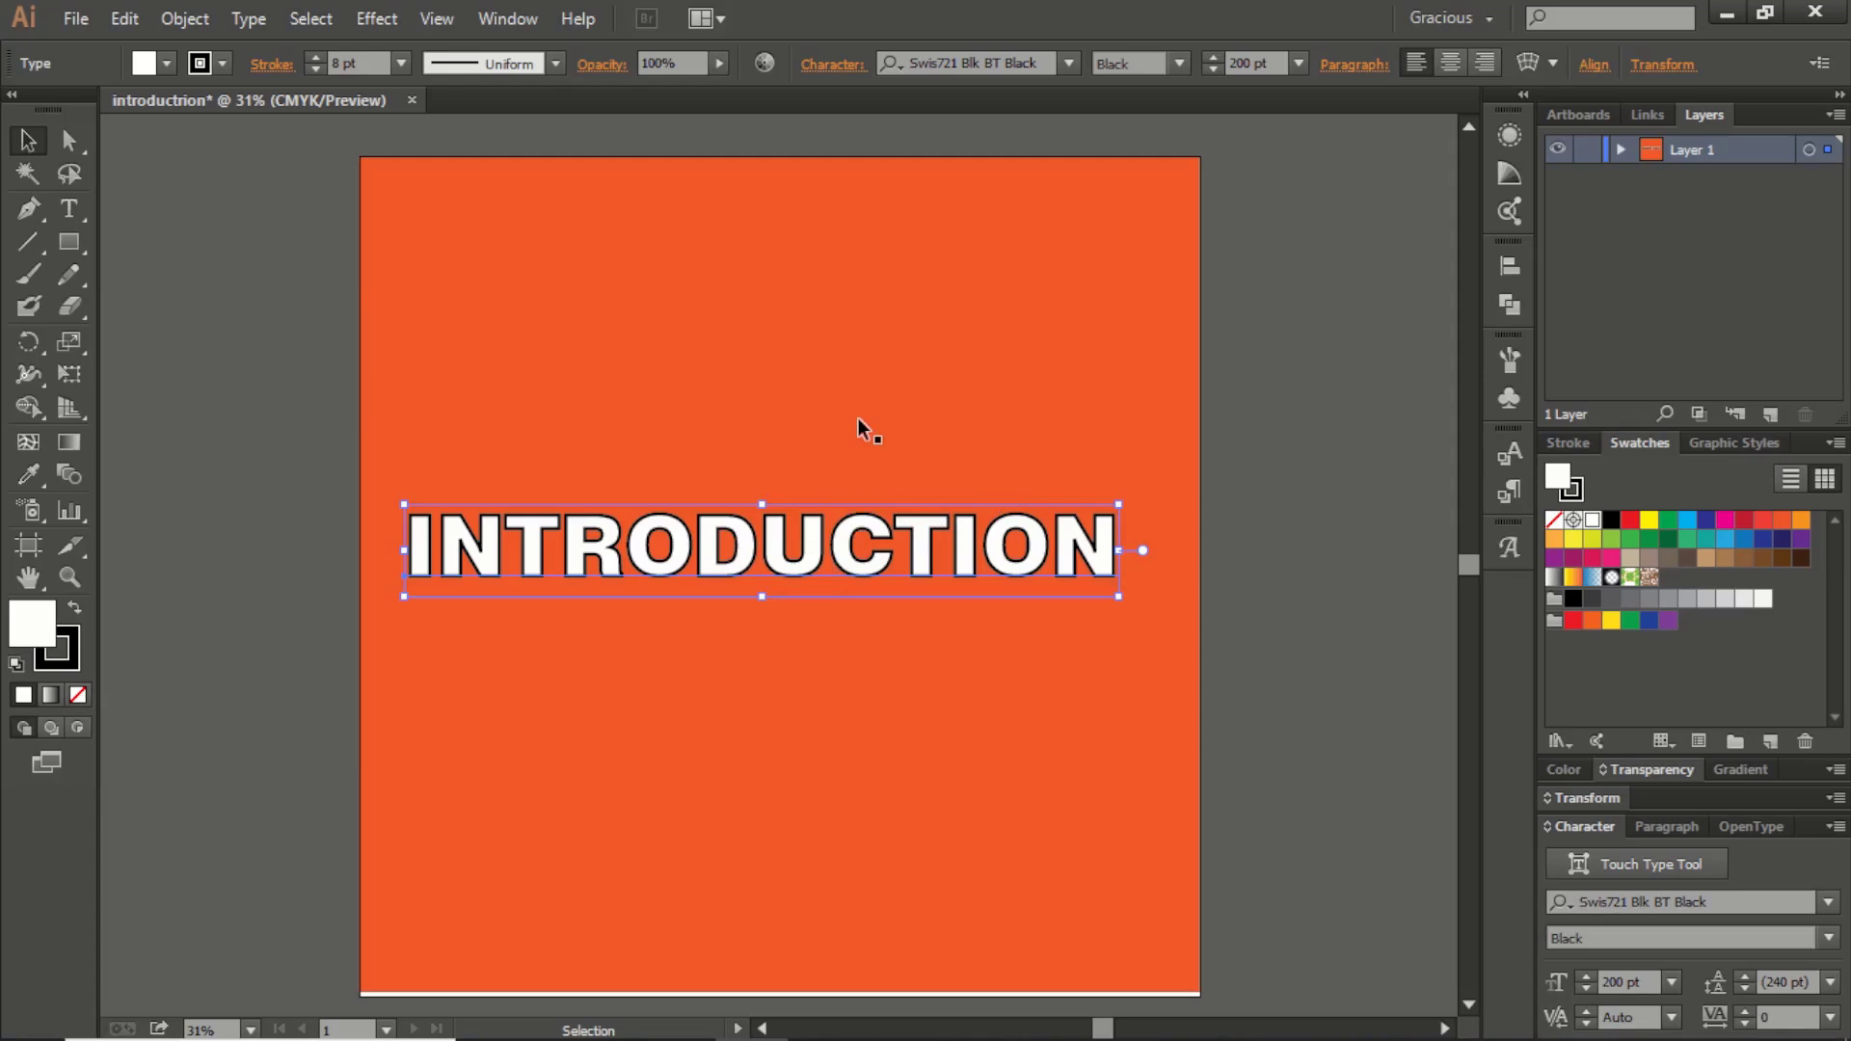
{"action": "key", "text": "a"}
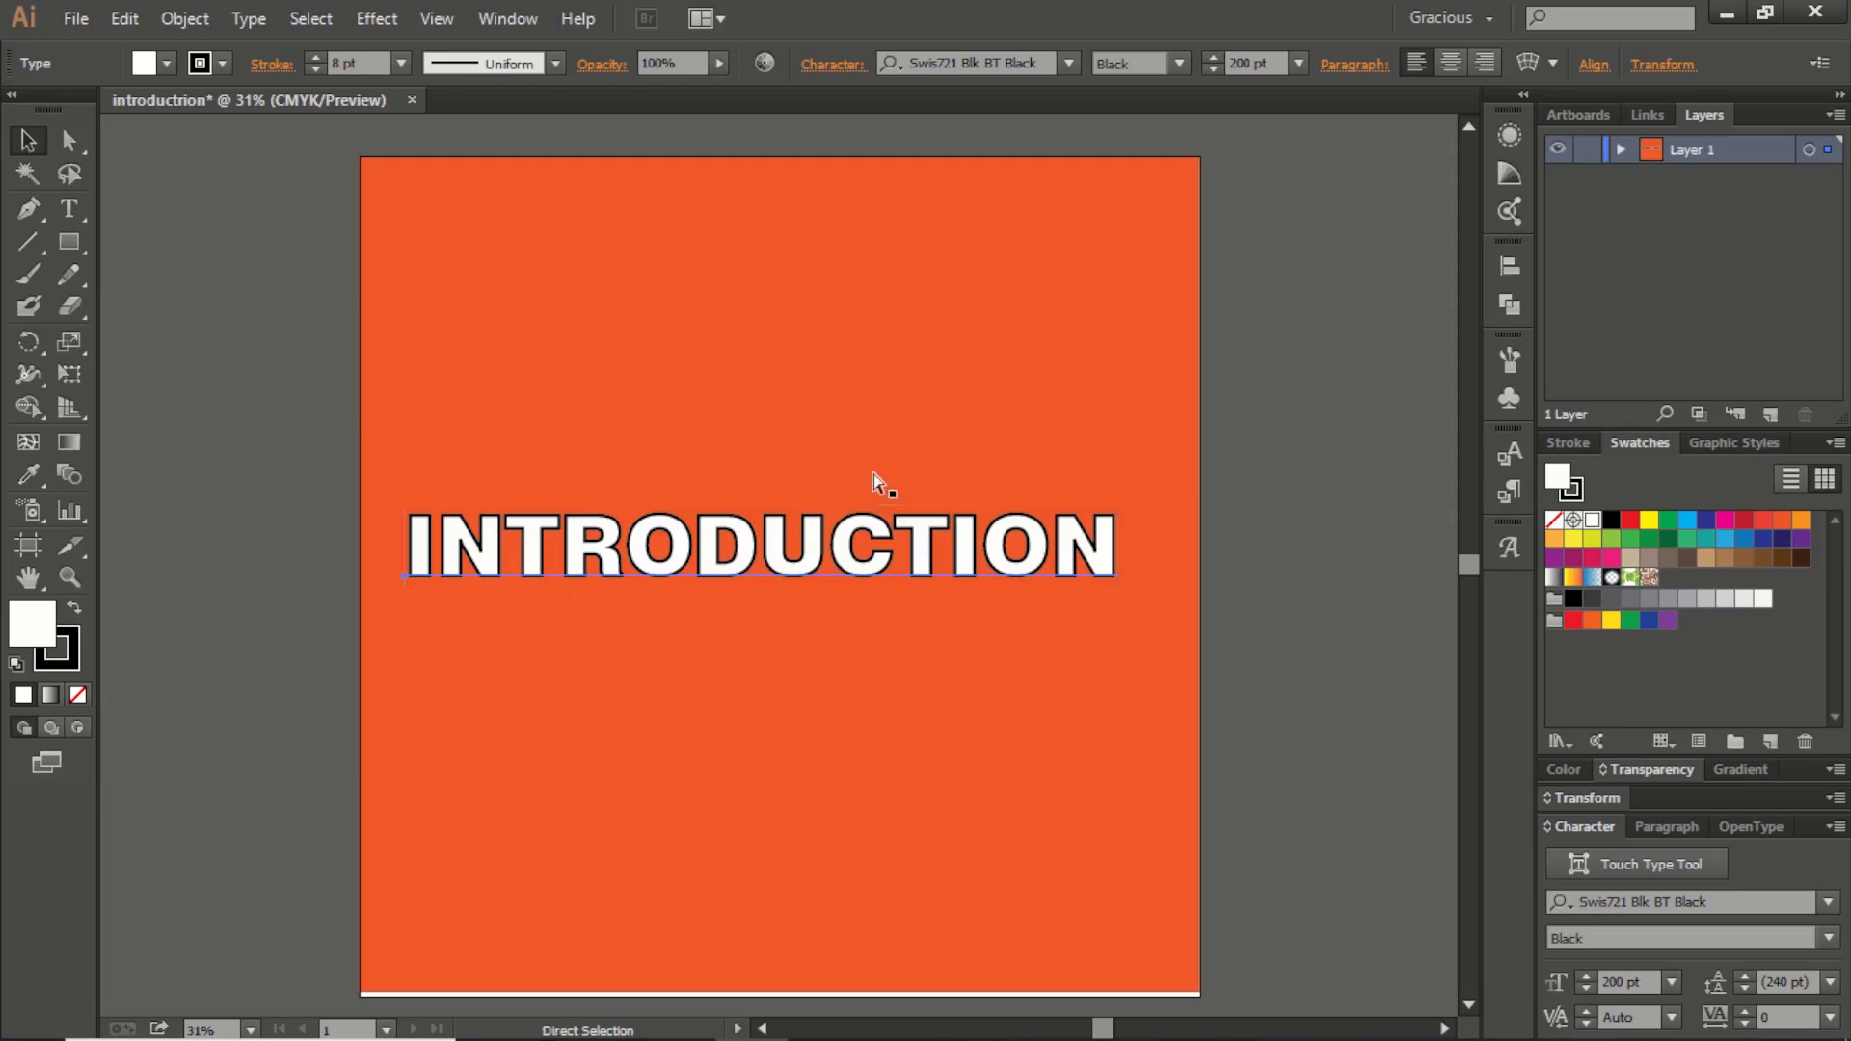
{"action": "key", "text": "ctrl+s"}
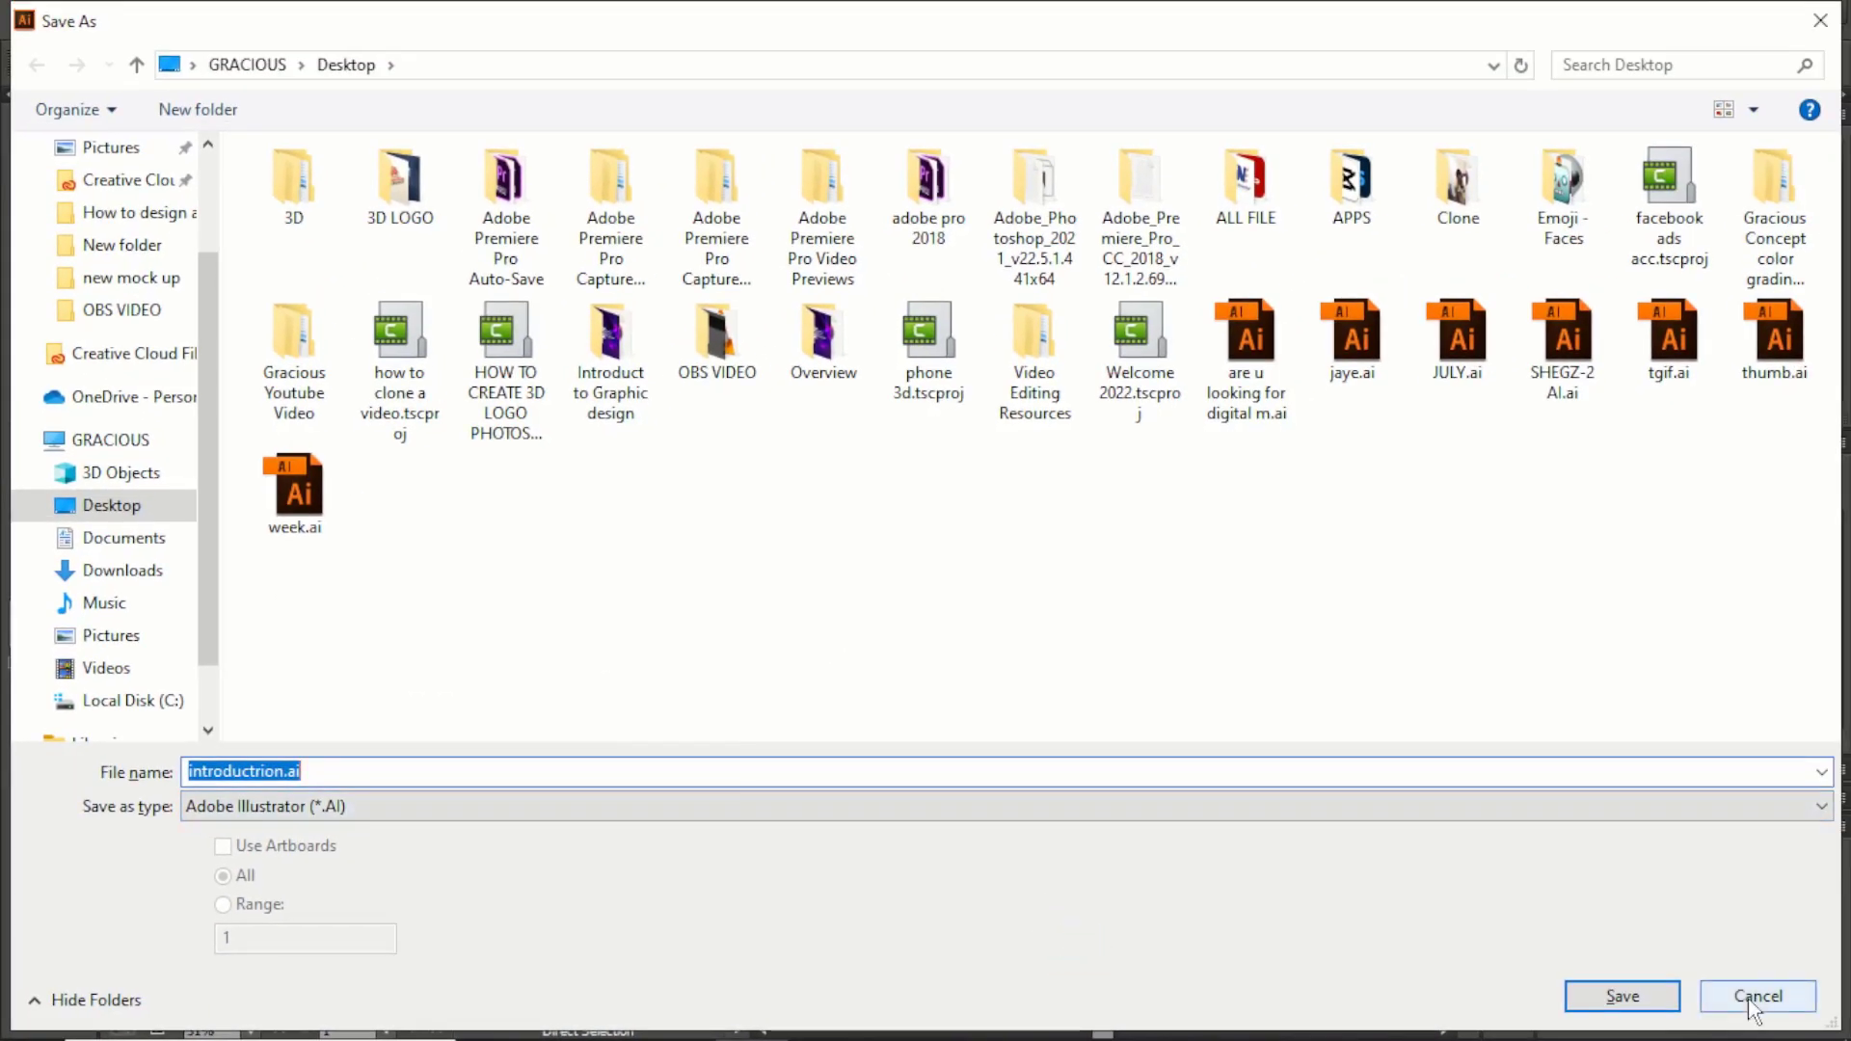
{"action": "left_click", "coordinate": [1752, 1002]}
Save the document to the Desktop as introductrion.ai in Adobe Illustrator format
{"action": "left_click", "coordinate": [74, 19]}
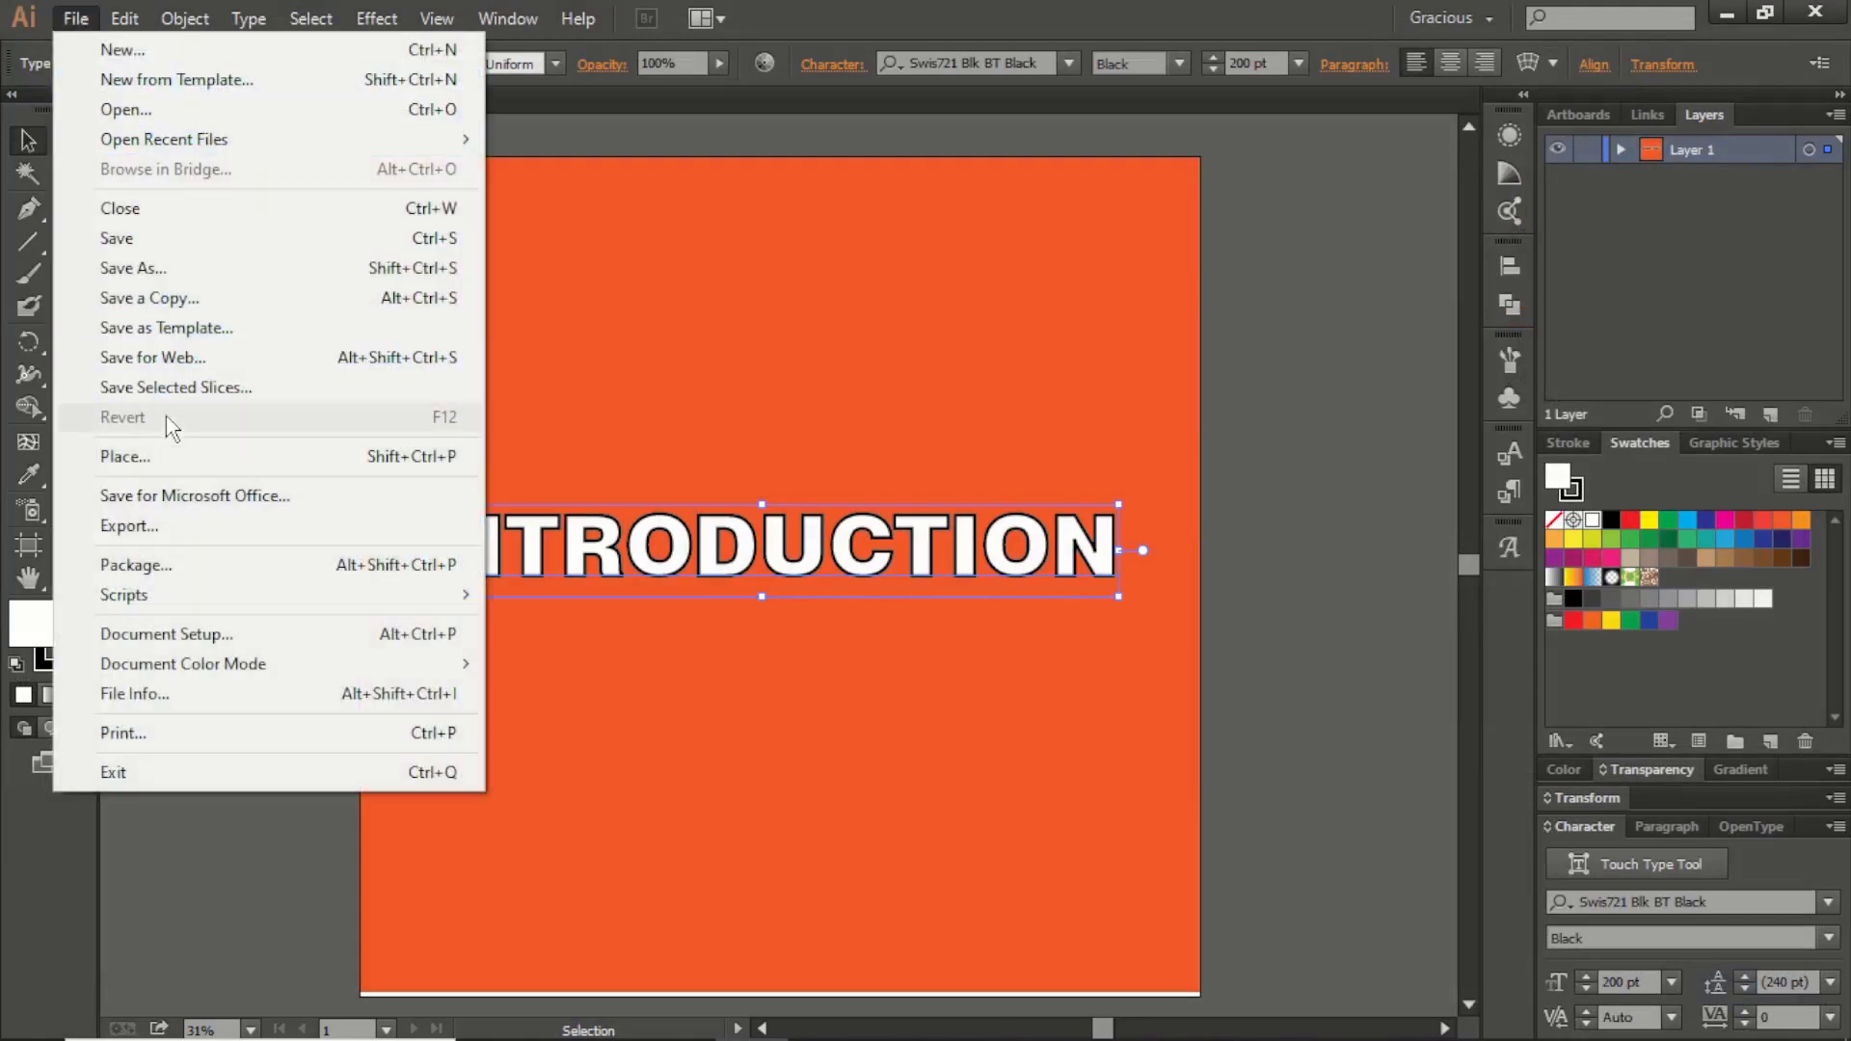
{"action": "left_click", "coordinate": [147, 247]}
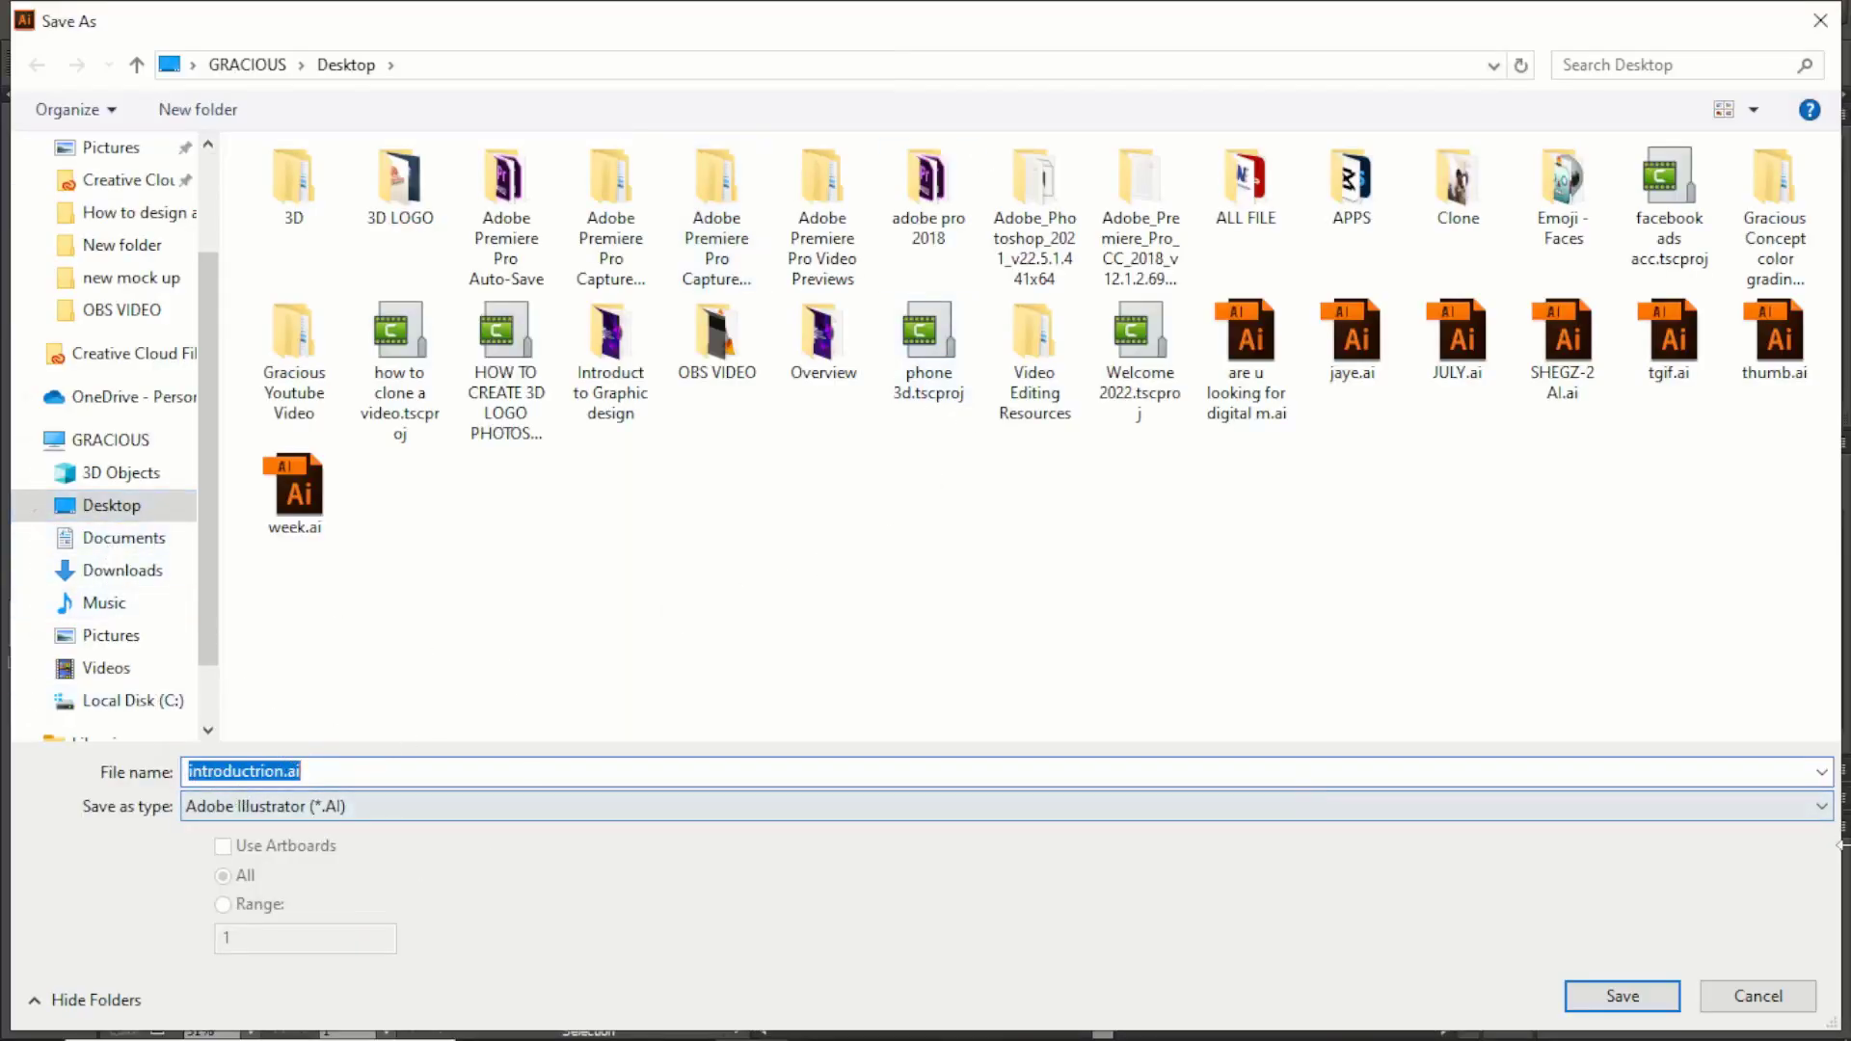
{"action": "left_click", "coordinate": [1623, 996]}
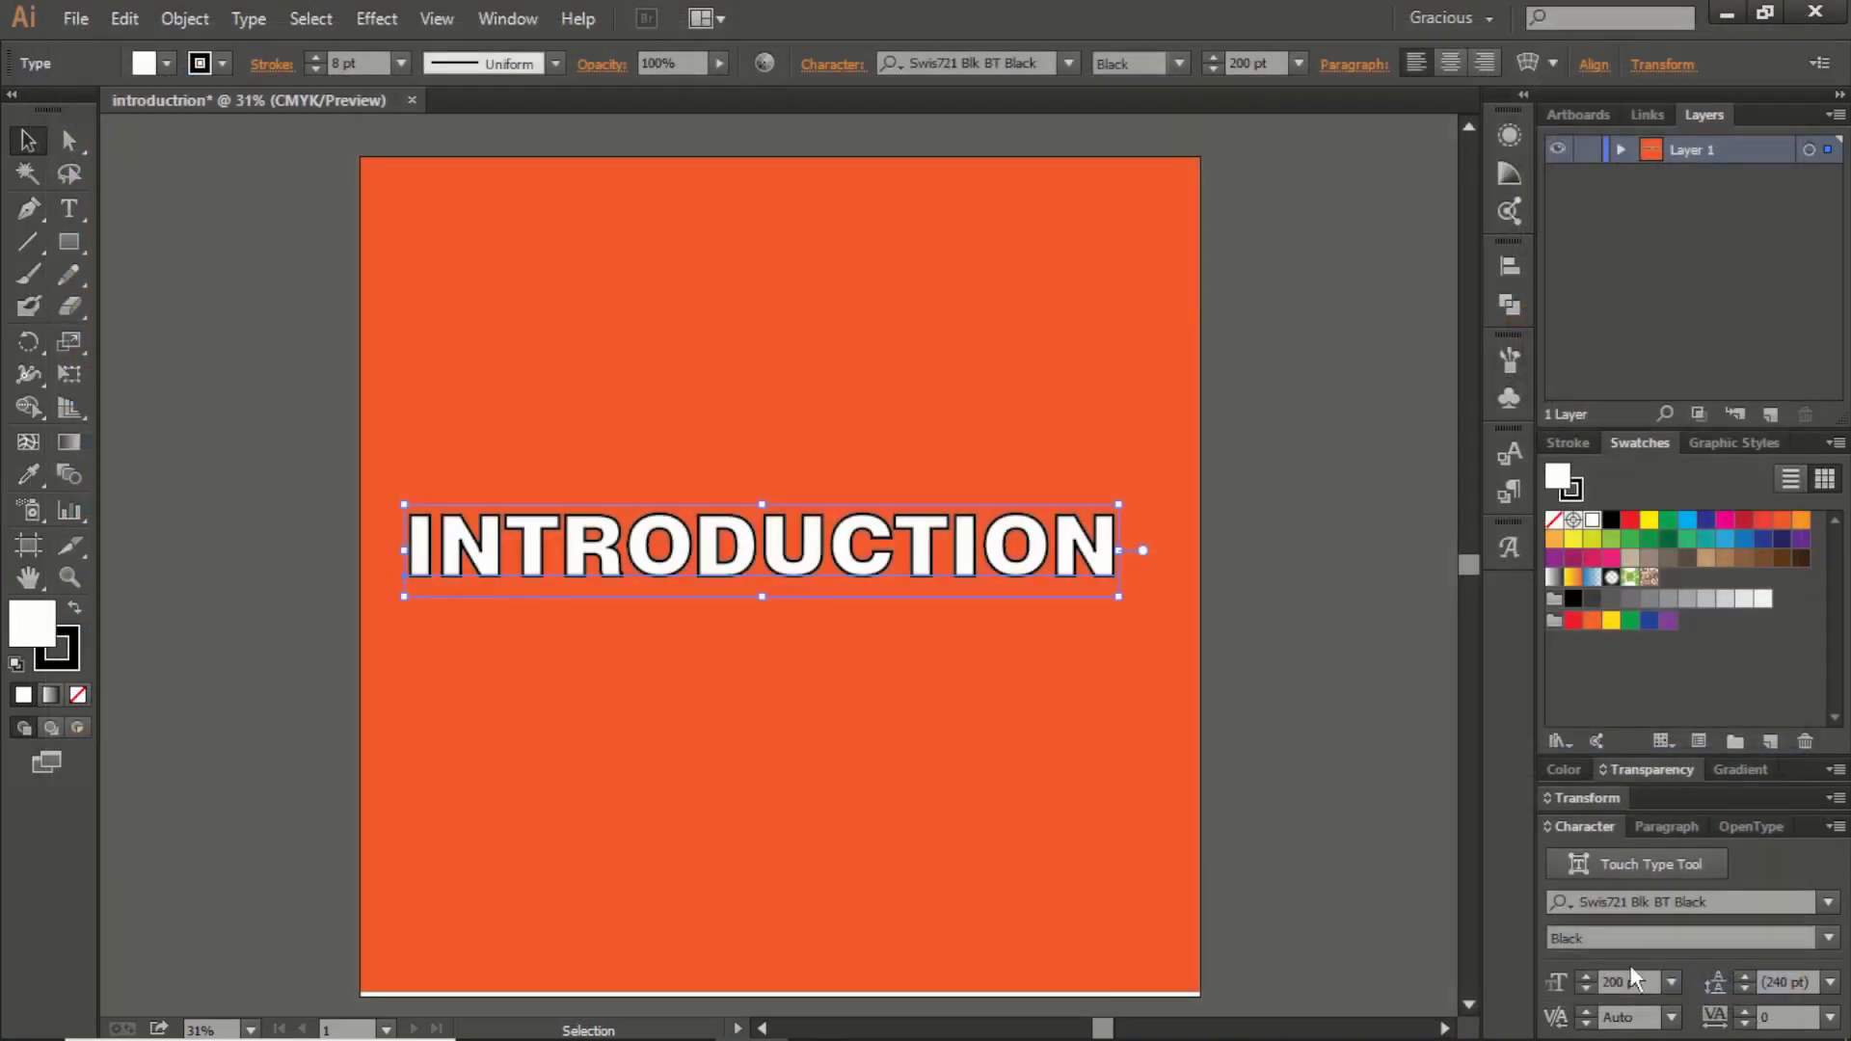